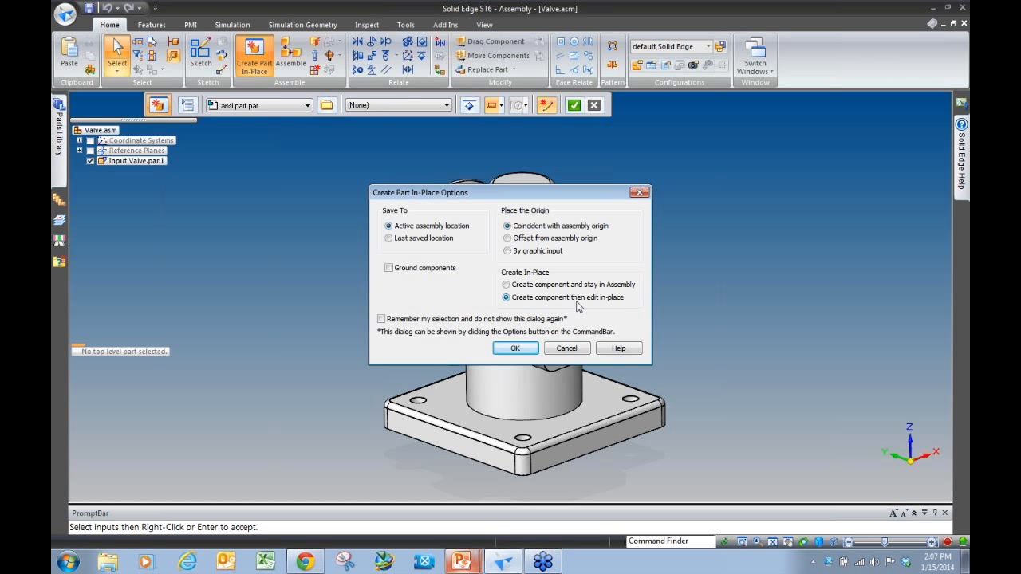
Accept the in-place options and set up a grounded new part with the ansi part.par template and Aluminum, 1060 material
click(516, 349)
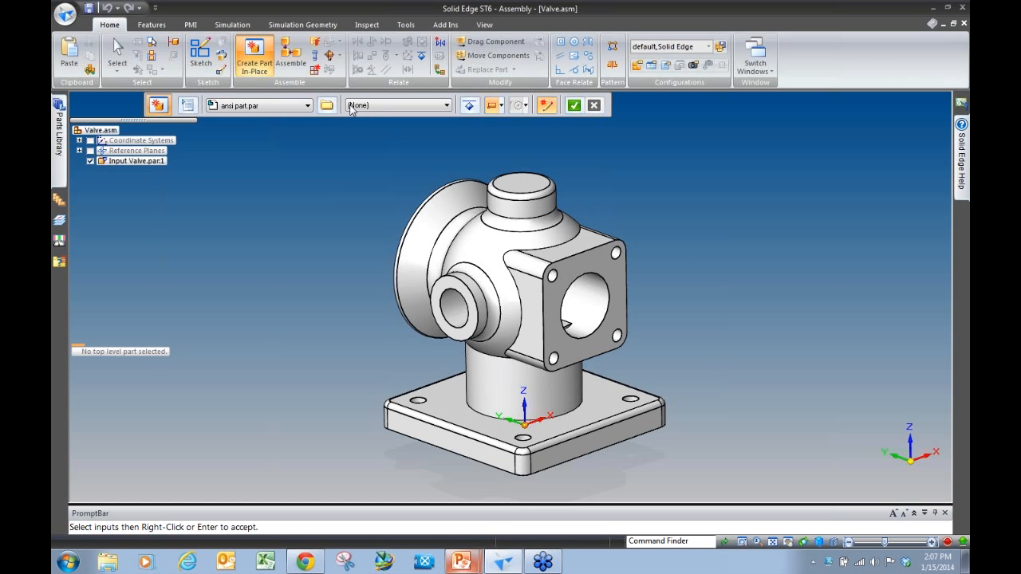
drag(339, 95, 436, 97)
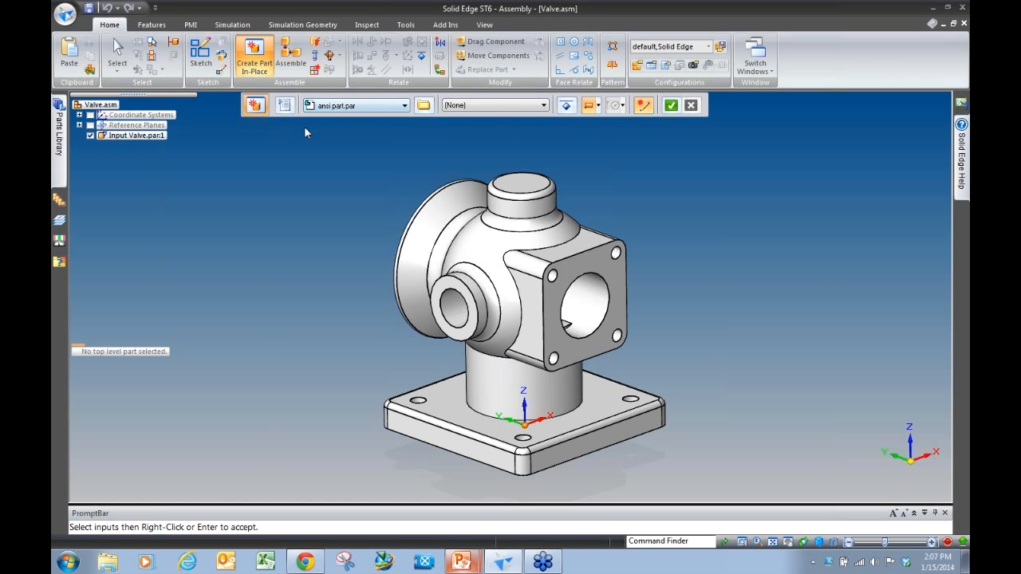
click(386, 107)
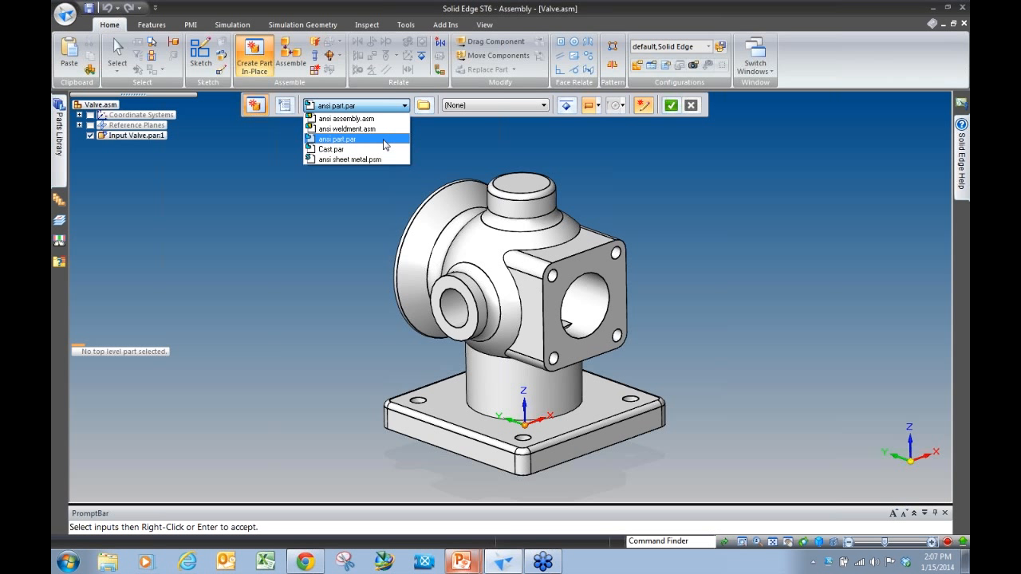
click(386, 142)
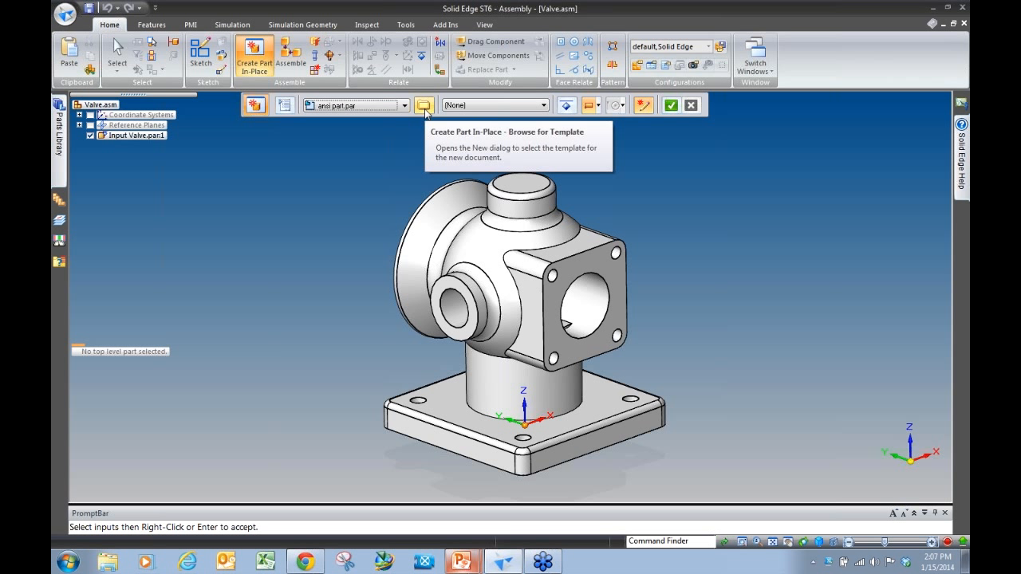
click(545, 106)
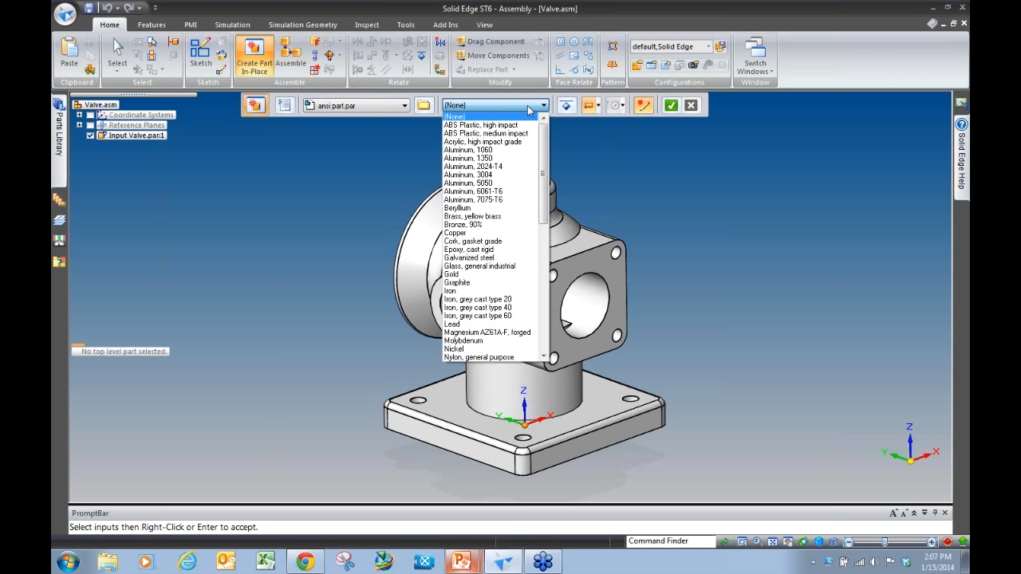
click(497, 152)
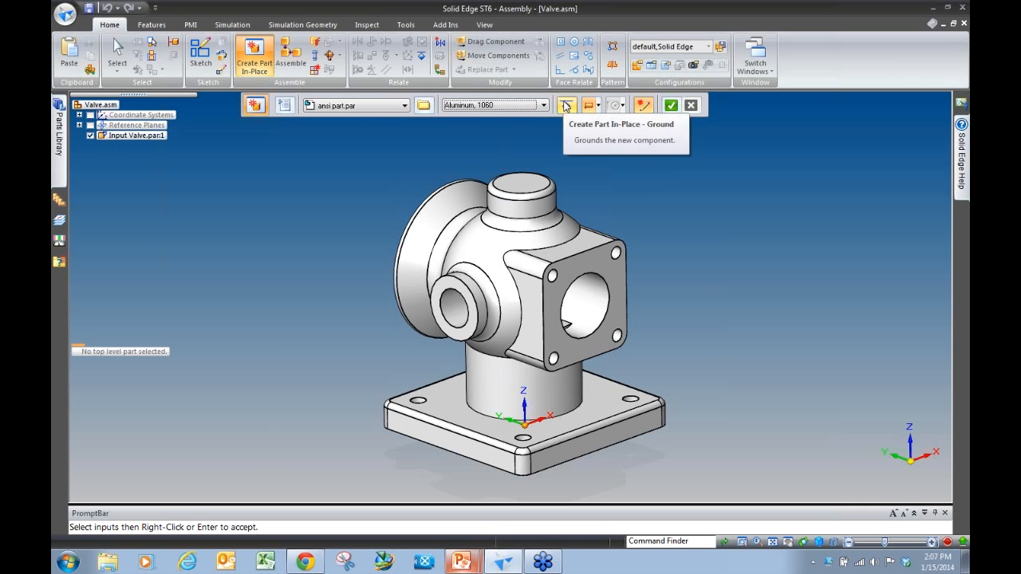
click(565, 106)
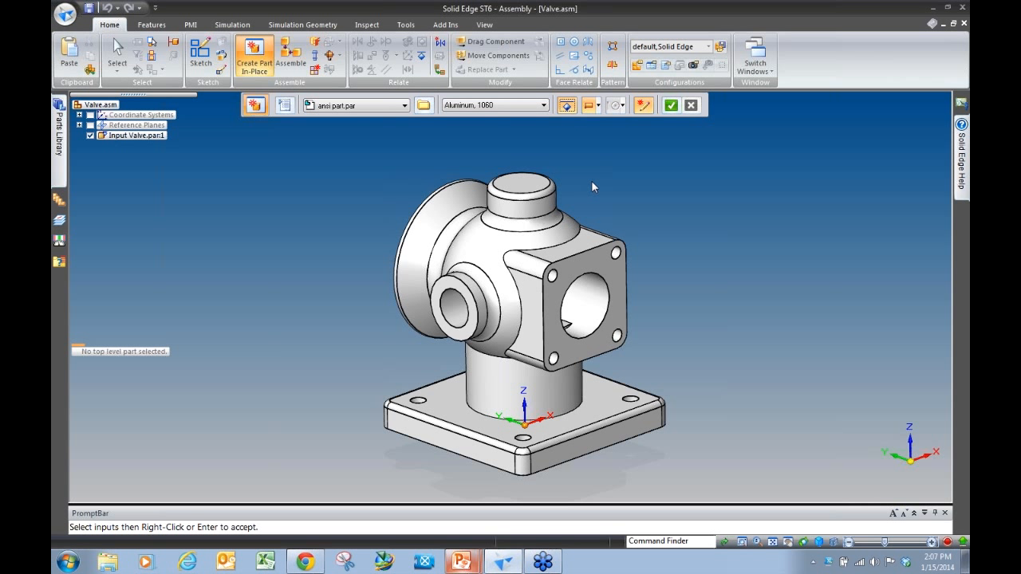
Set the new part's origin as an offset from the assembly origin, based on the upper boss's circular edge, with Z at 100 mm
click(599, 106)
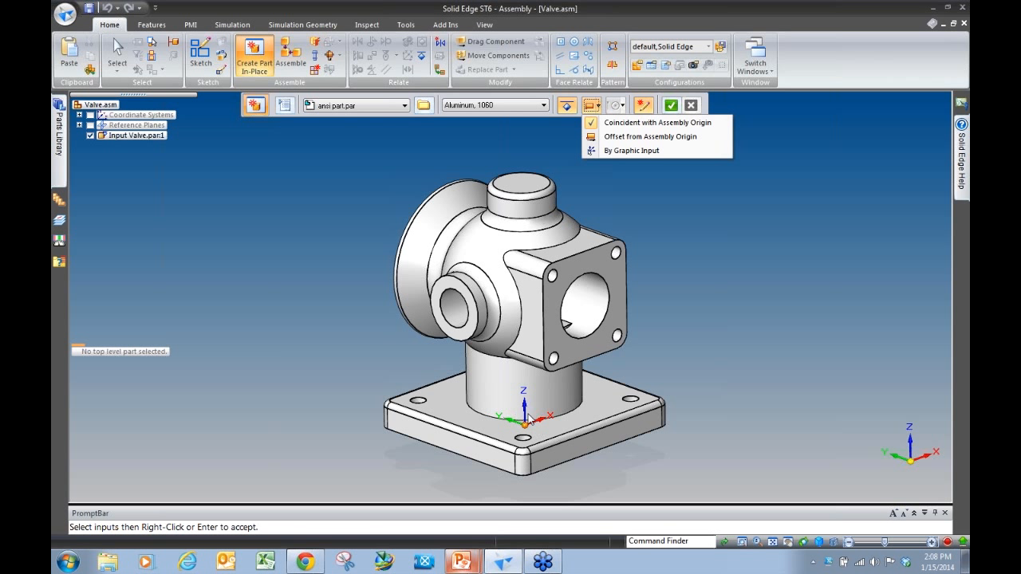
click(648, 149)
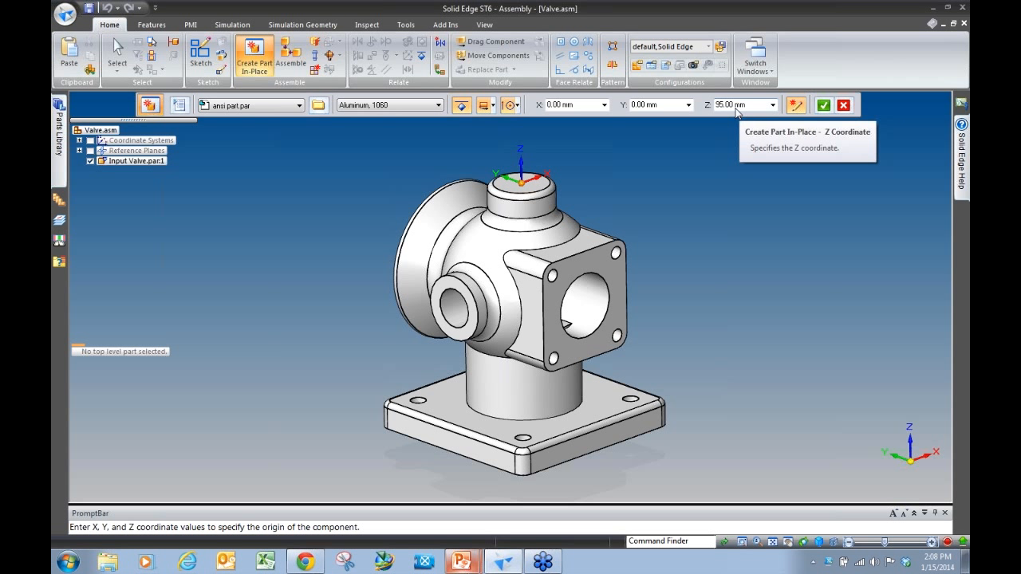
click(608, 286)
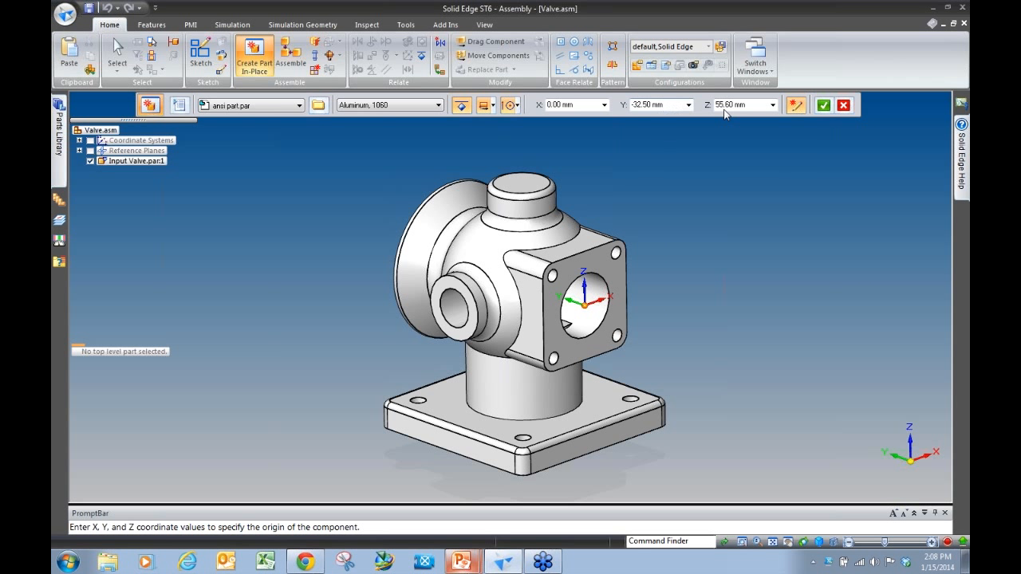
click(541, 190)
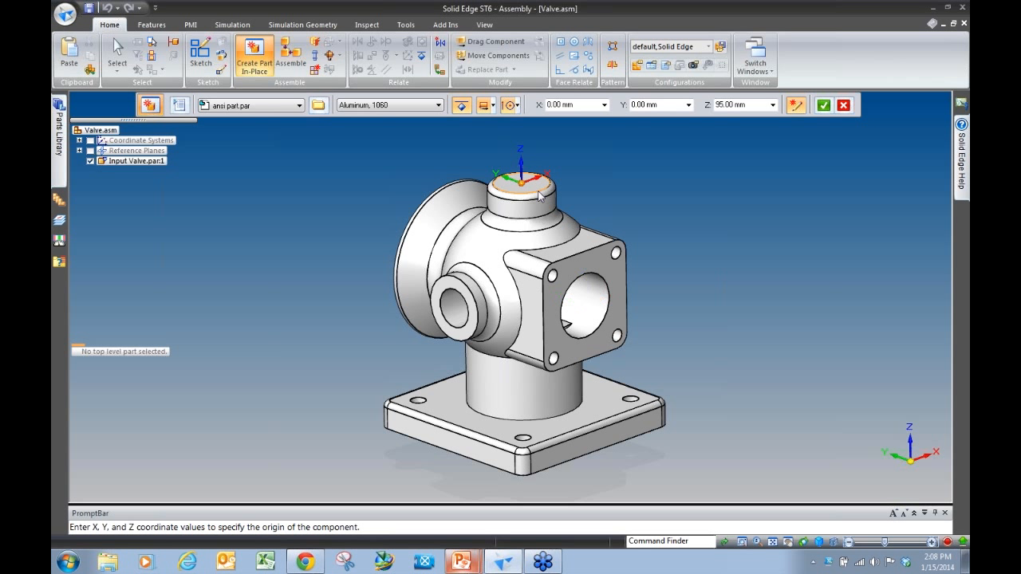
click(749, 108)
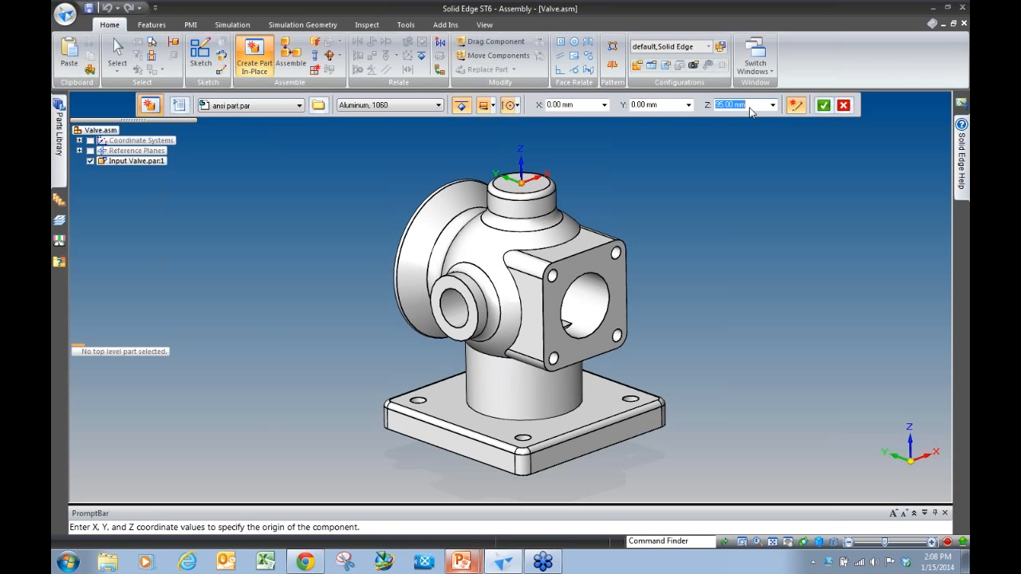
text(100)
key(Return)
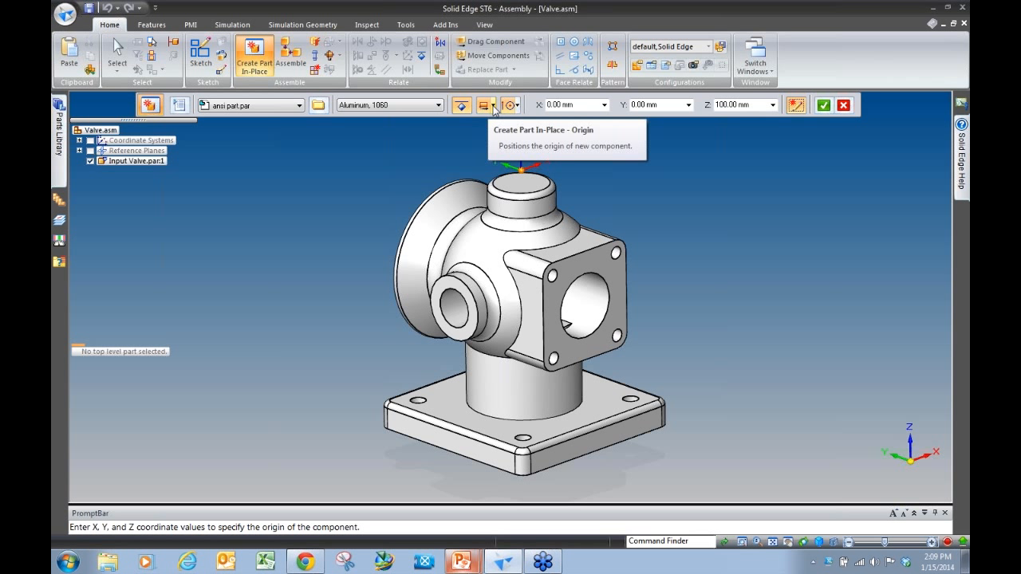
Switch origin placement to By Graphic Input and place the origin at the centre of the square flange's large bore
click(493, 106)
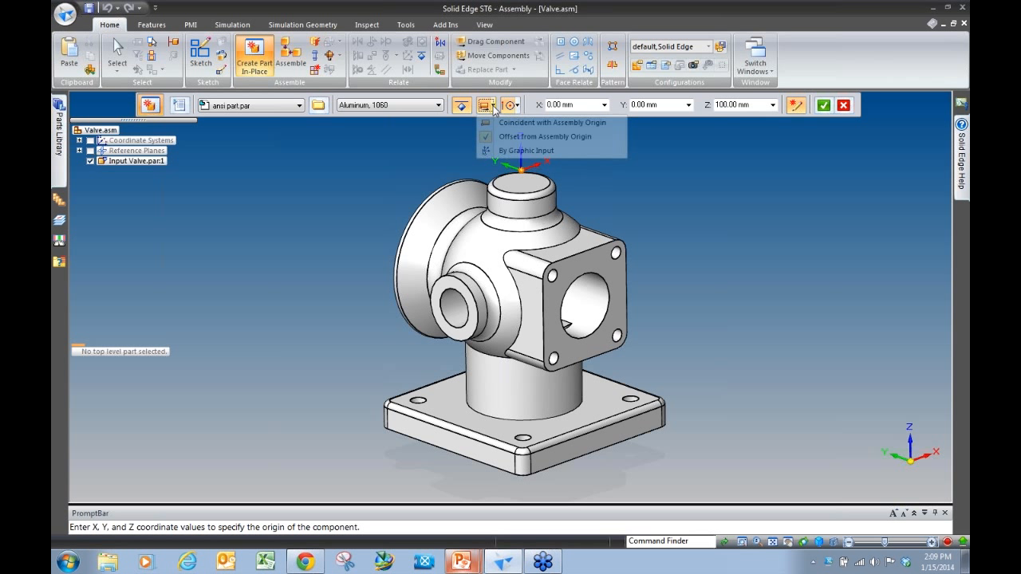
click(527, 150)
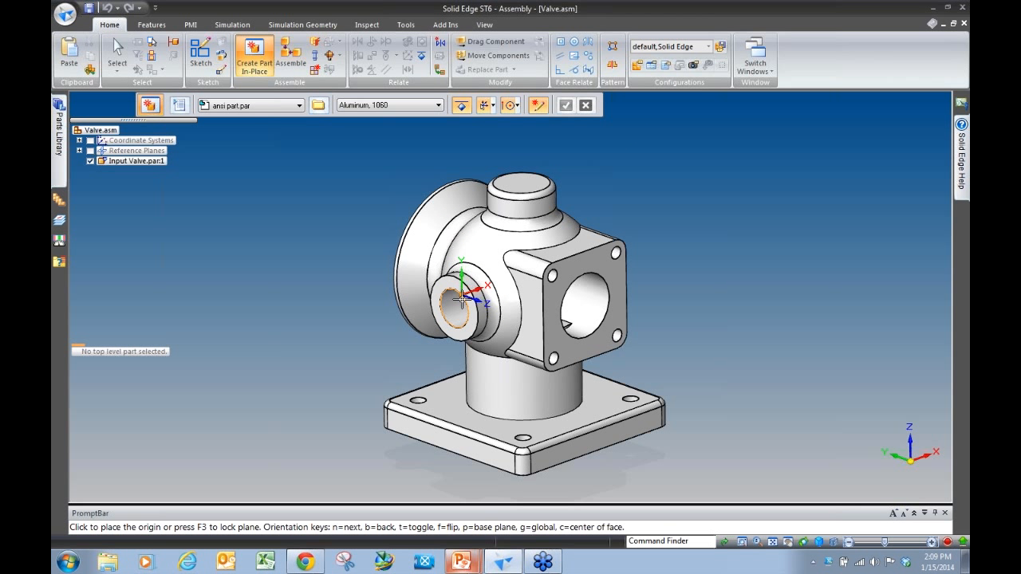
click(611, 280)
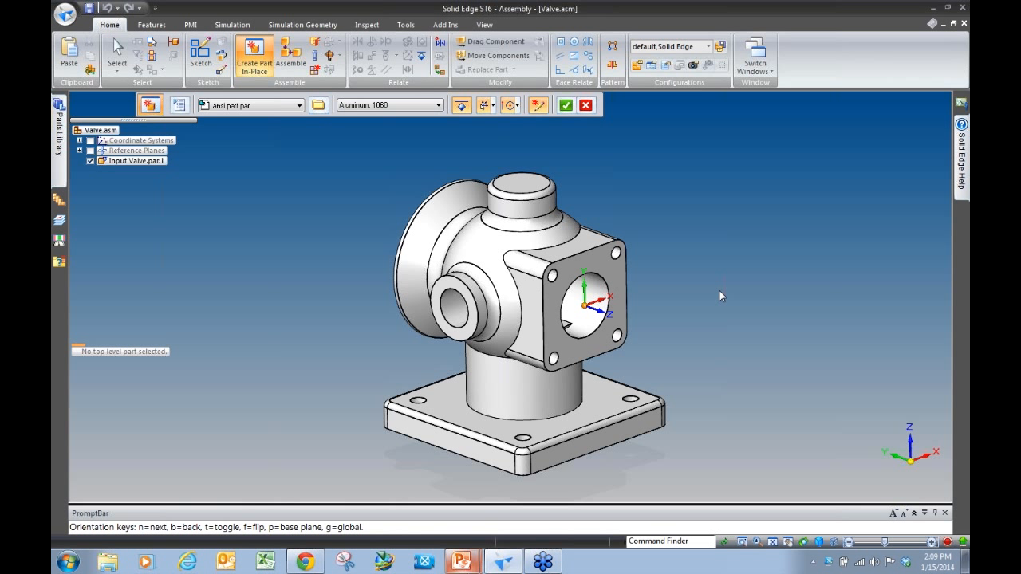
Try alternative orientations for the new part's origin by cycling and flipping its axes
key(n)
key(f)
key(f)
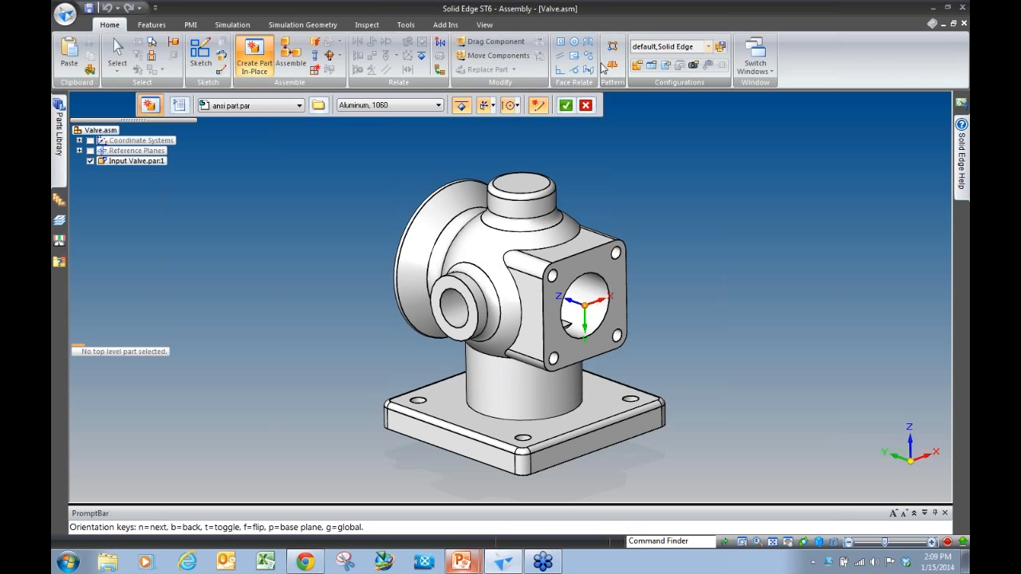
click(565, 104)
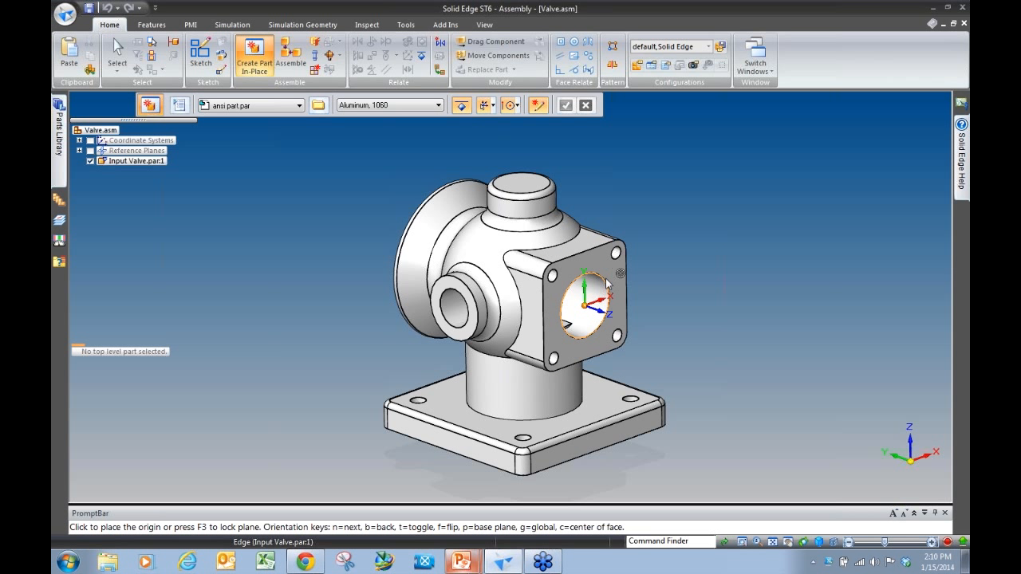
Place the origin again at the centre of the flange's large bore and create the part with the file name "new part"
click(606, 279)
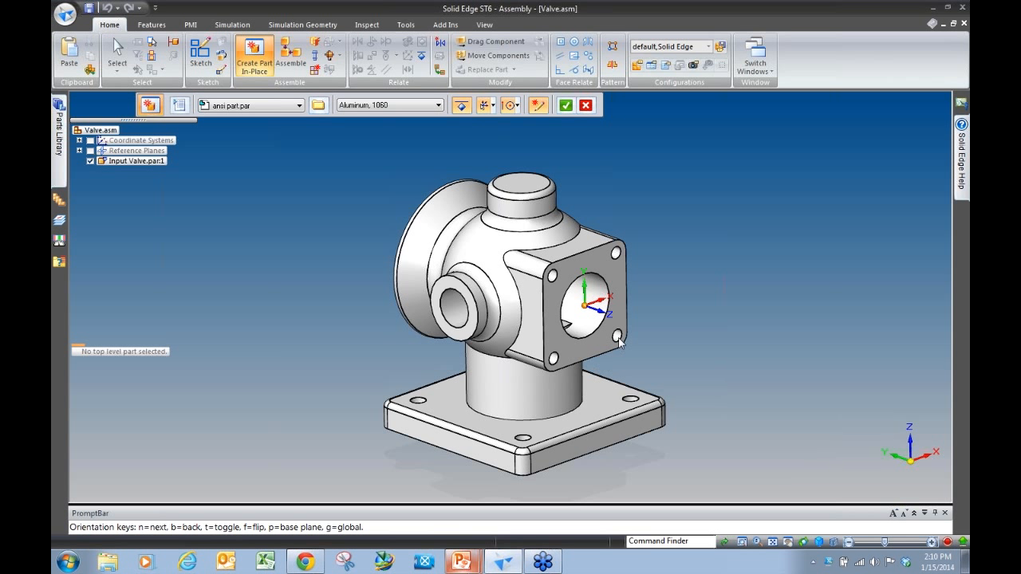
click(574, 105)
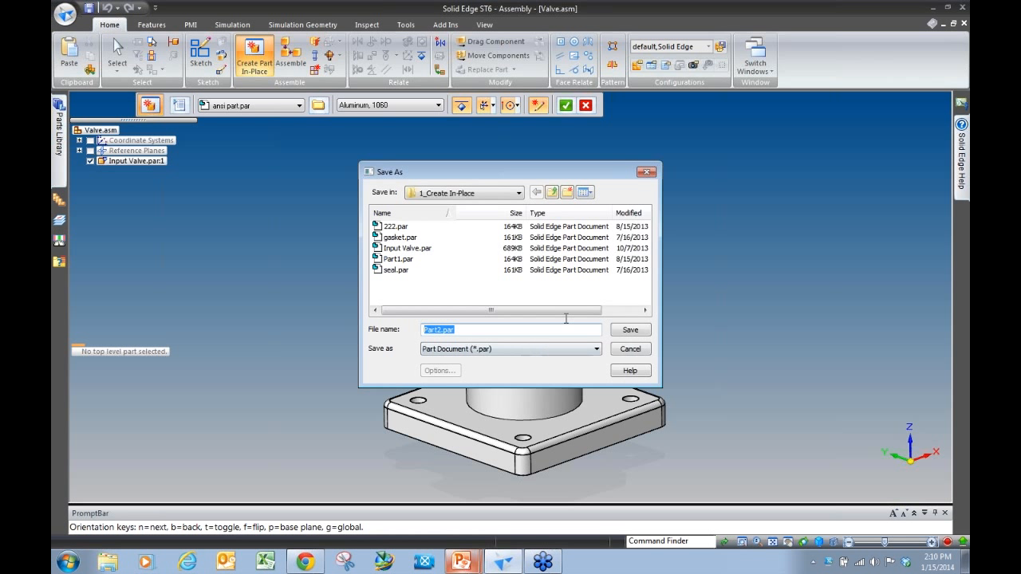
text(new part)
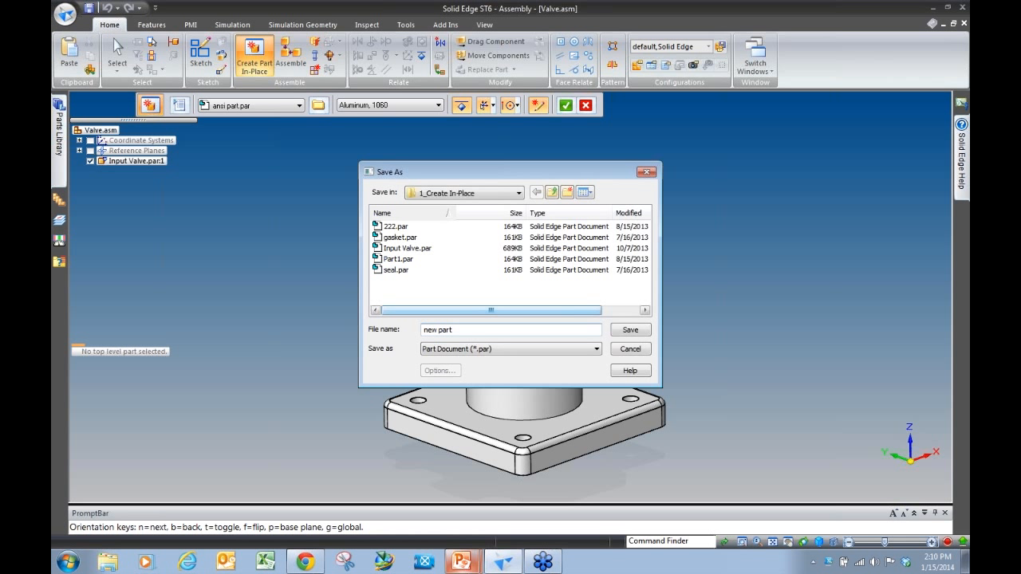
key(Return)
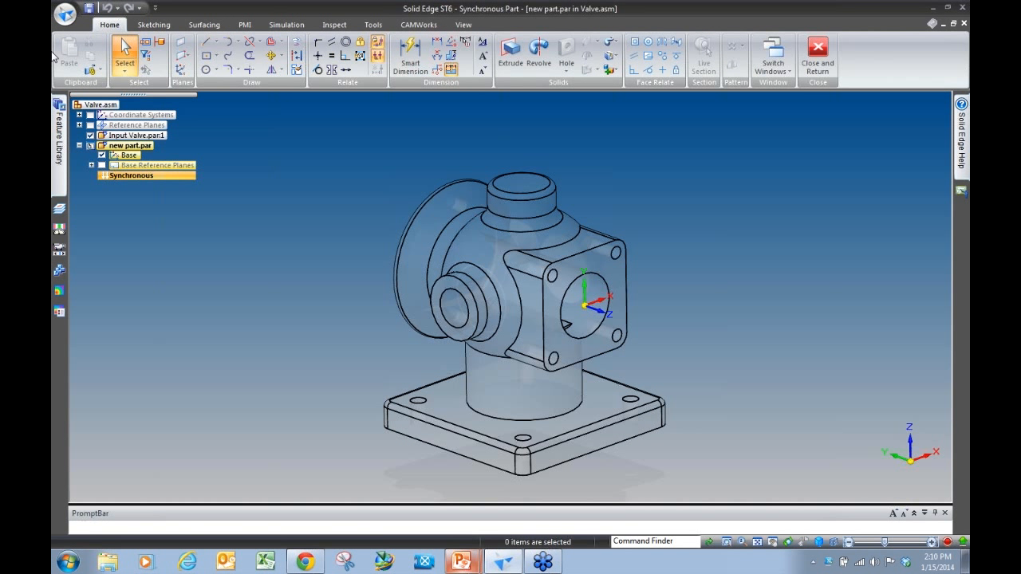
Turn on Peers edge locating so that edges of the neighbouring valve part can be used while editing in place
click(99, 70)
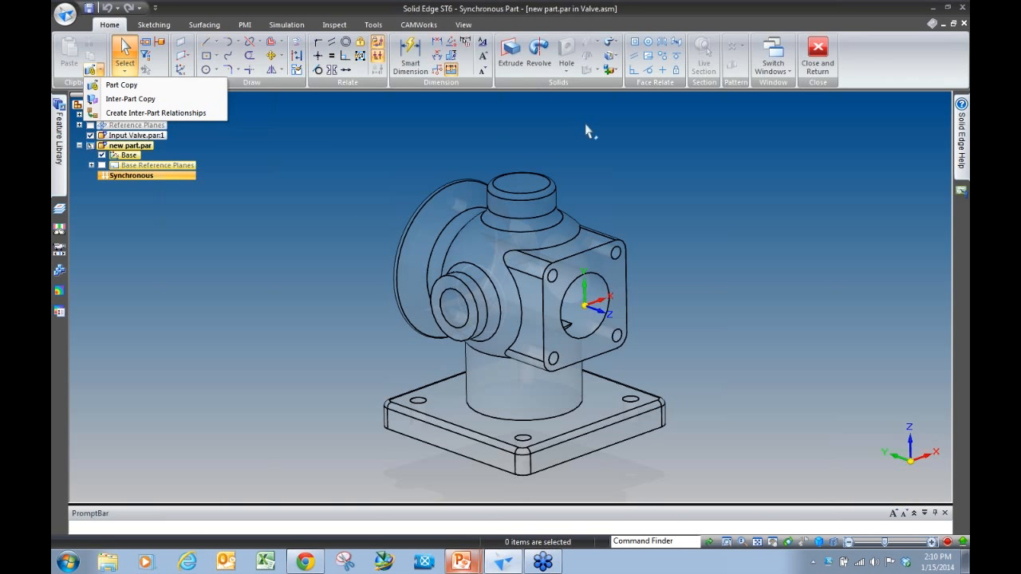
click(610, 142)
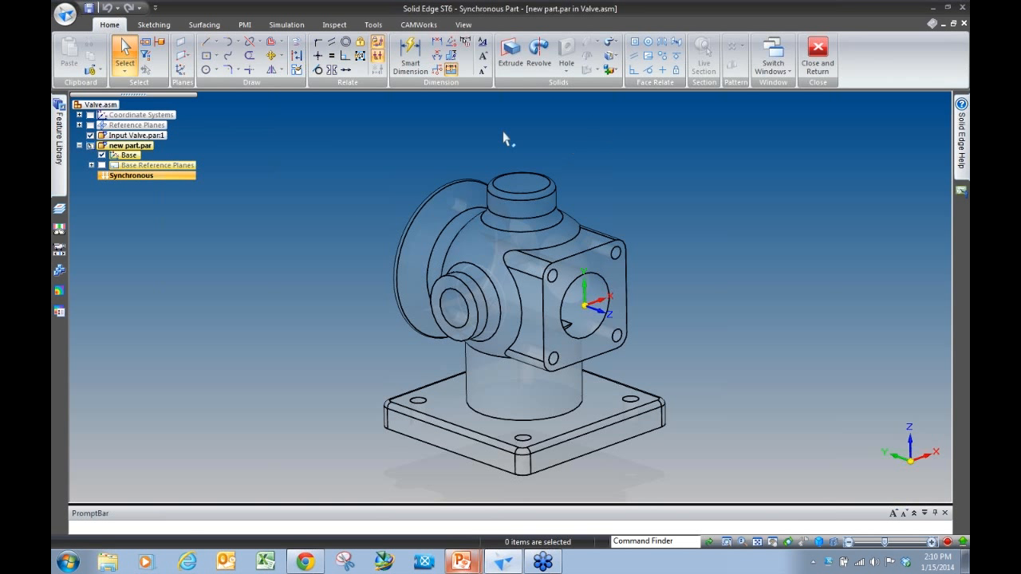
click(372, 25)
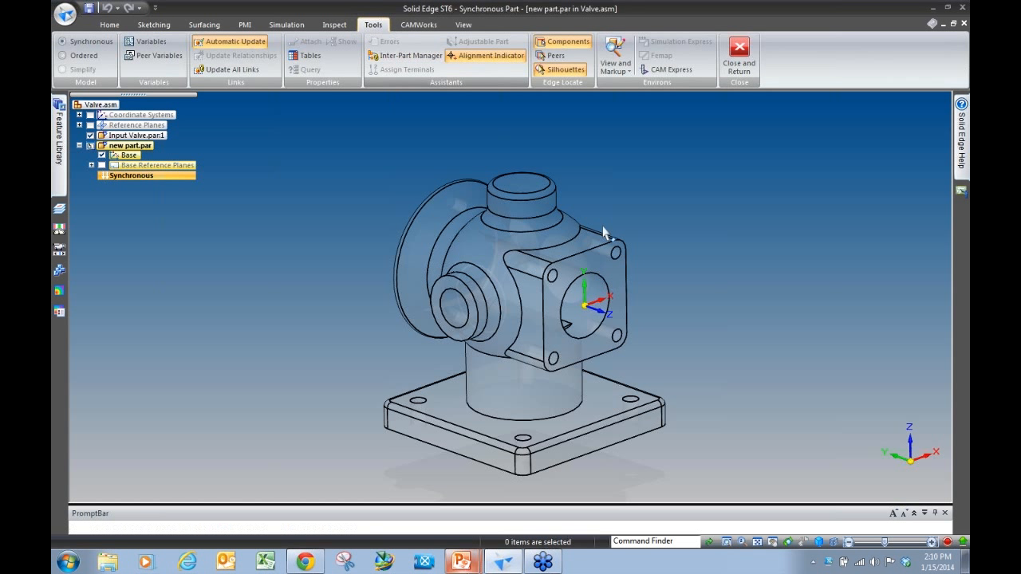
click(575, 70)
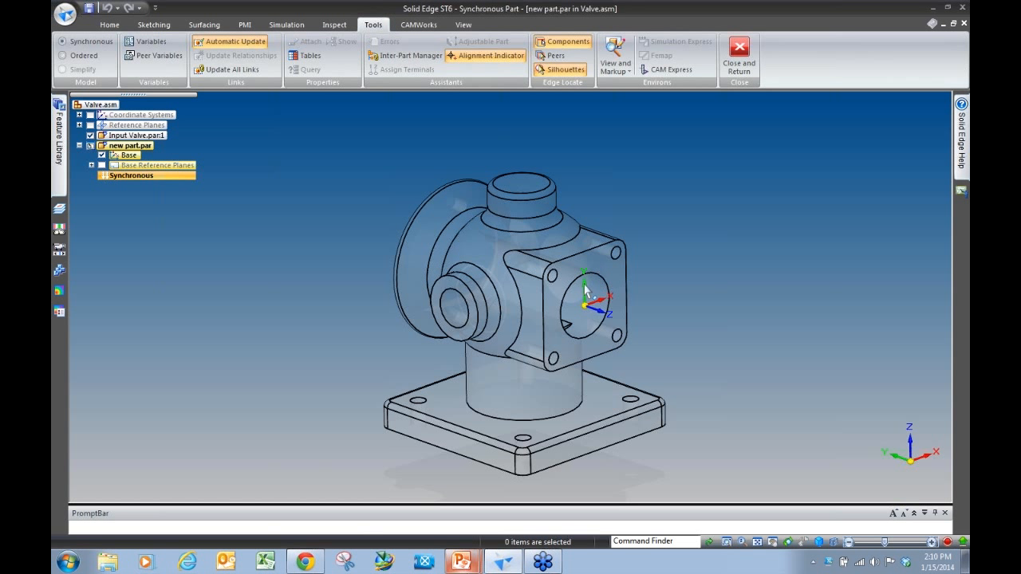
scroll(585, 291, up, 5)
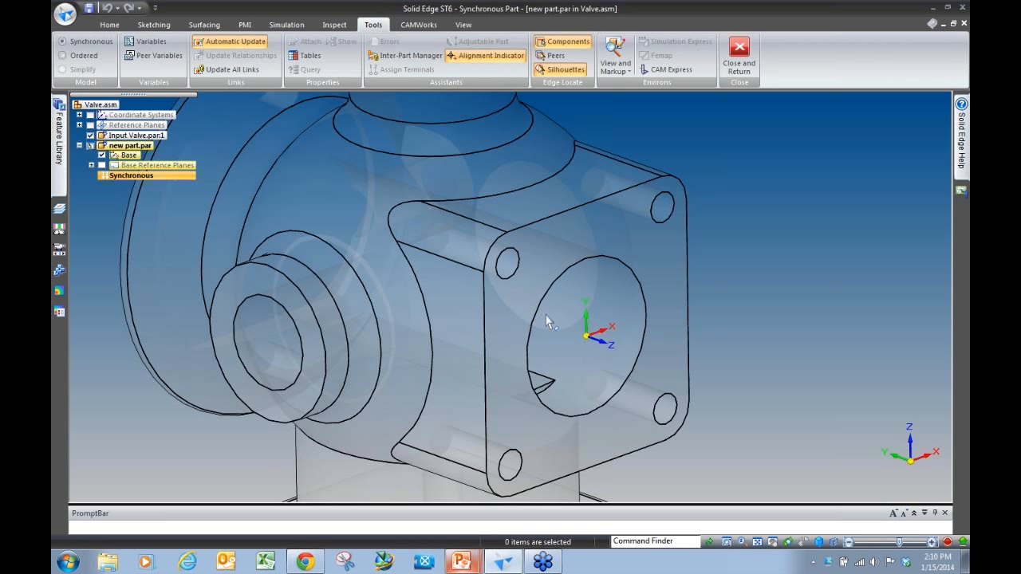
click(554, 55)
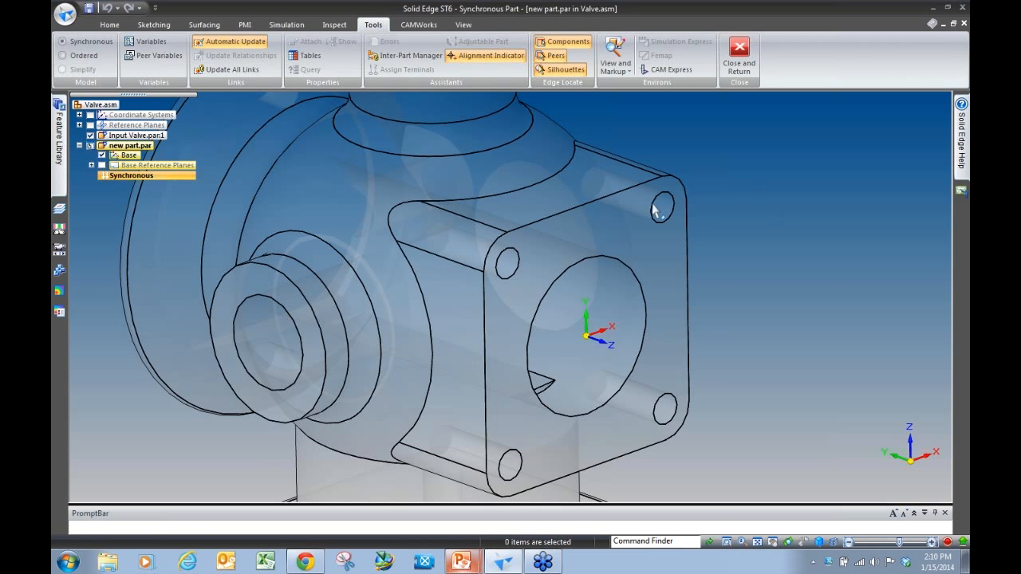
click(575, 70)
Start the Line tool and lock the sketch plane to the planar face of the valve's square flange
click(109, 25)
click(205, 42)
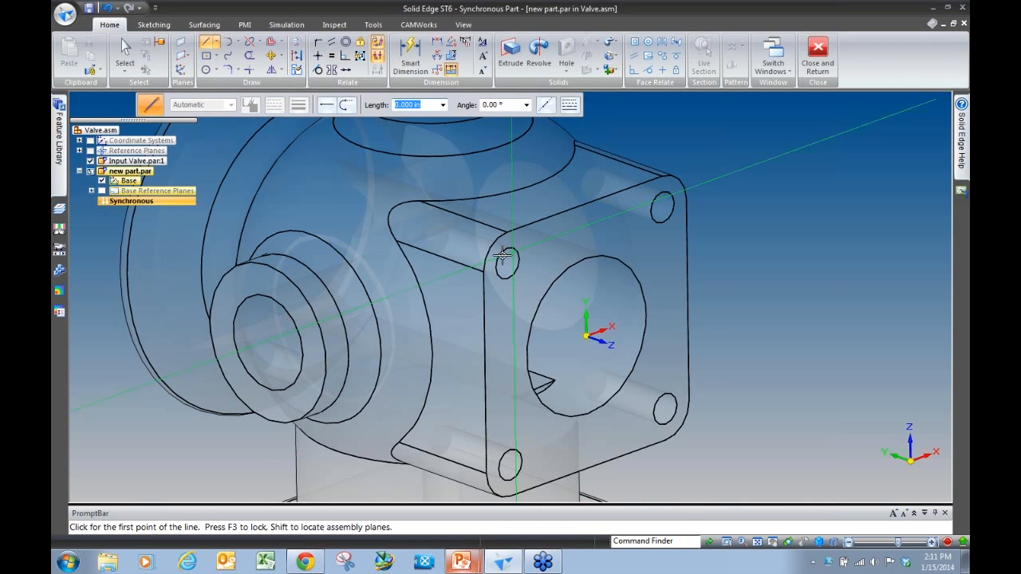
scroll(501, 255, down, 3)
scroll(534, 281, up, 2)
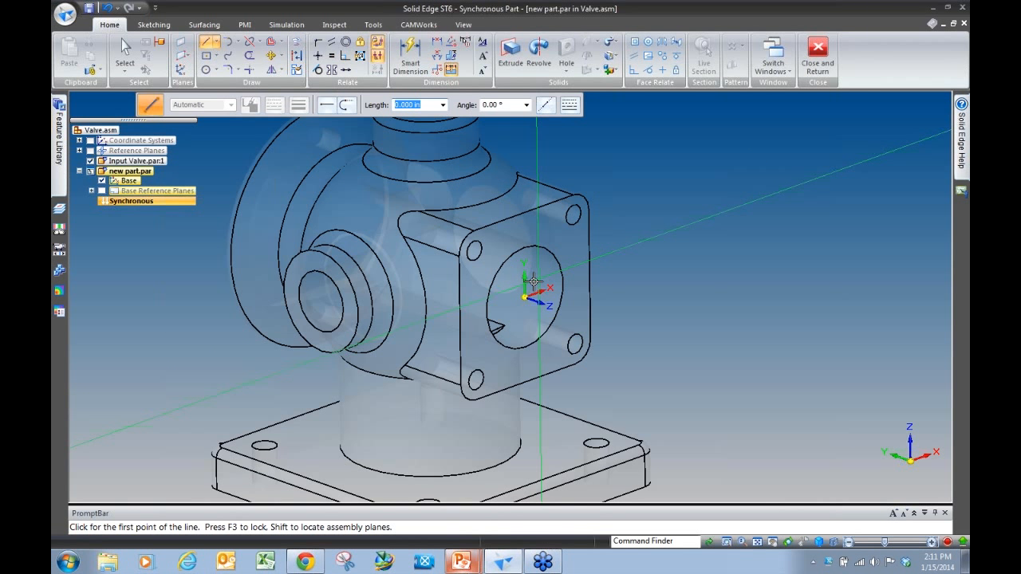
scroll(534, 281, up, 2)
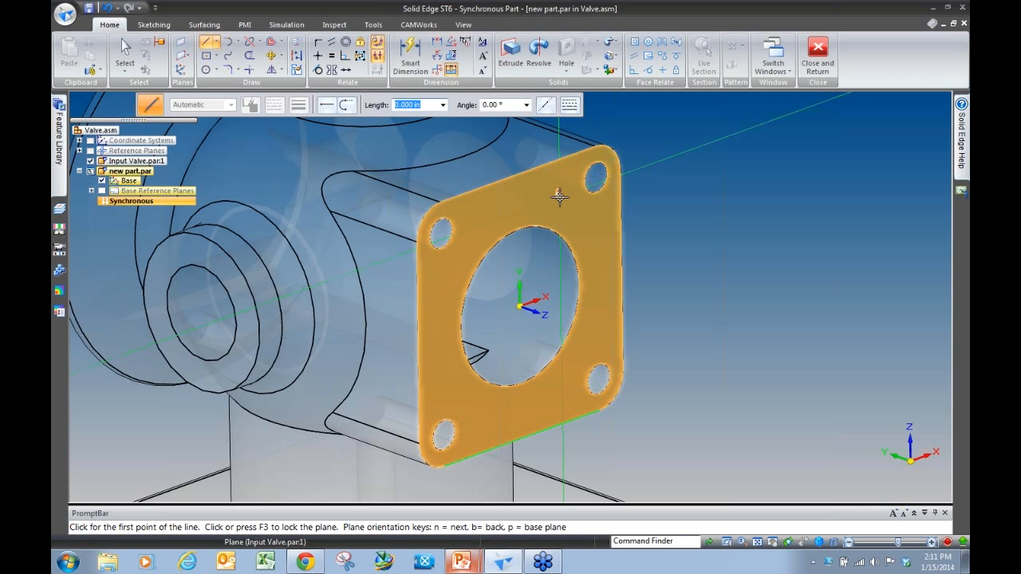
click(565, 194)
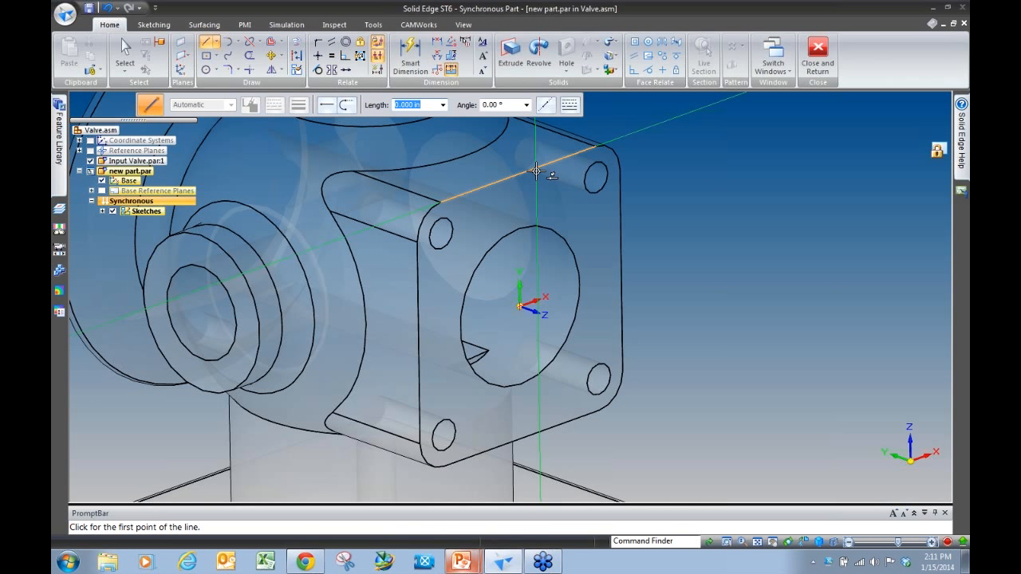
Draw a small rectangle about 0.21 in high on the flange face, between the large bore and an upper corner hole
click(205, 55)
click(588, 229)
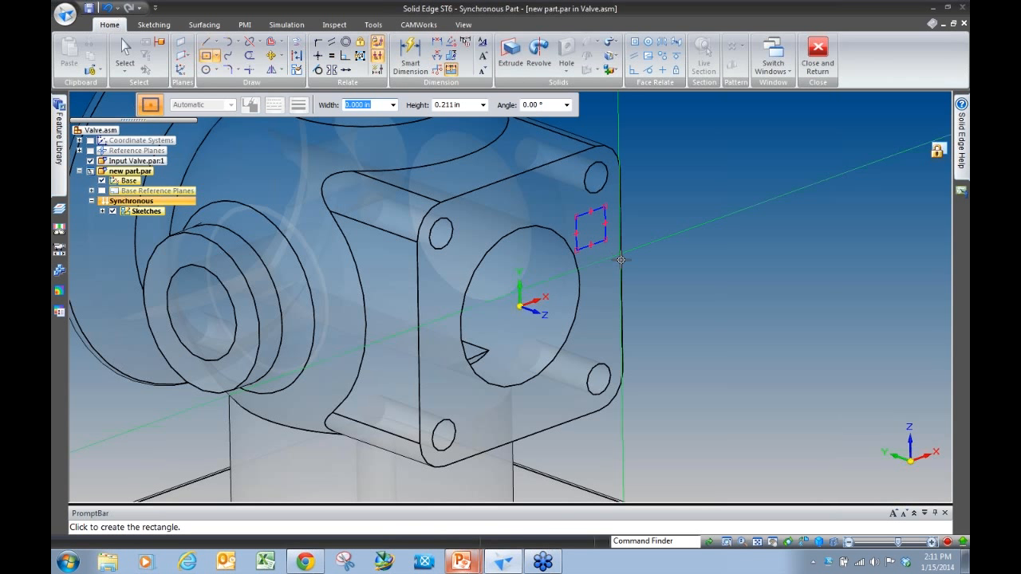
key(Escape)
key(Escape)
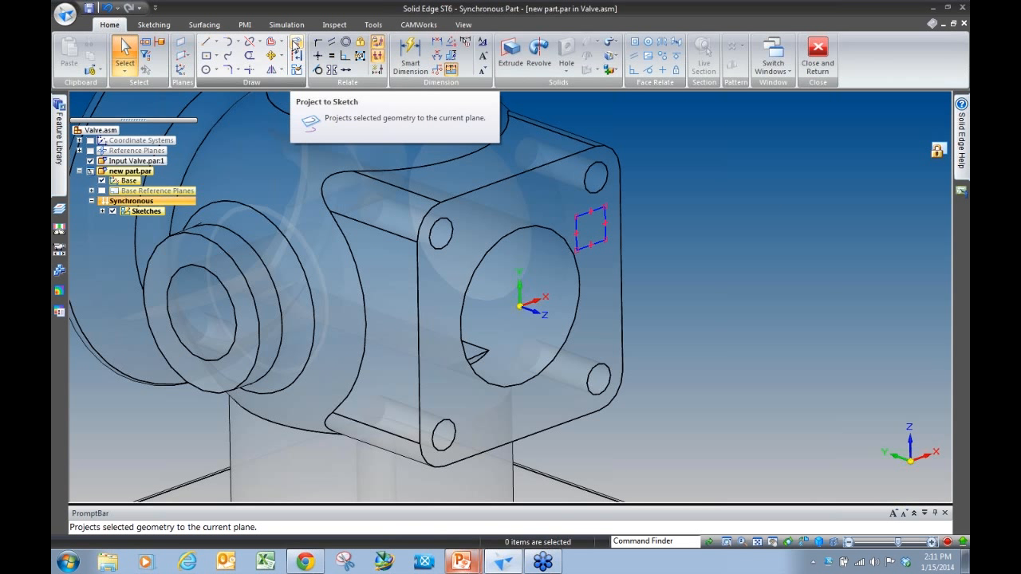
Project the outer edge of the square flange face into the sketch, selecting it as Tangent Wireframe
click(294, 45)
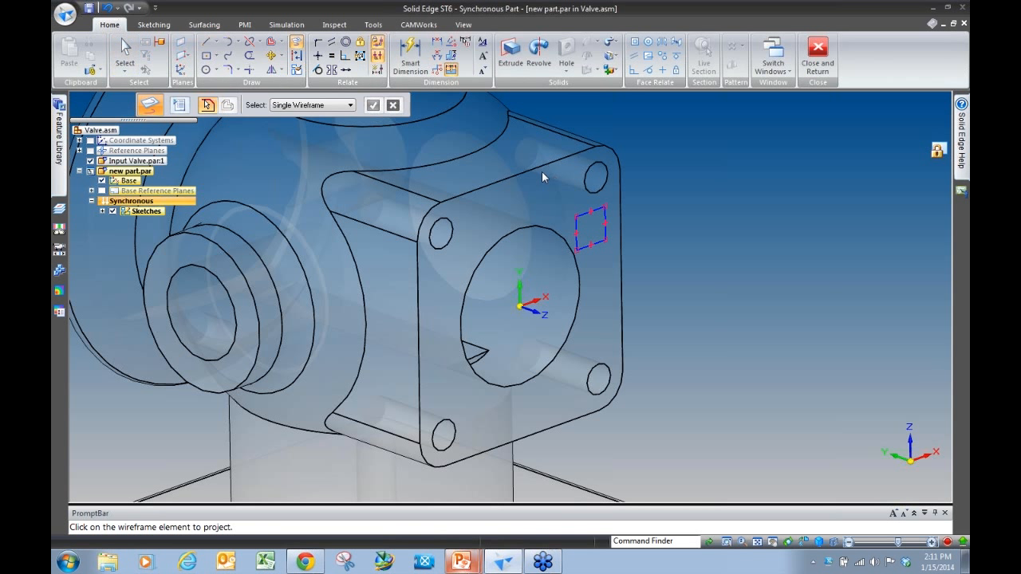
click(315, 104)
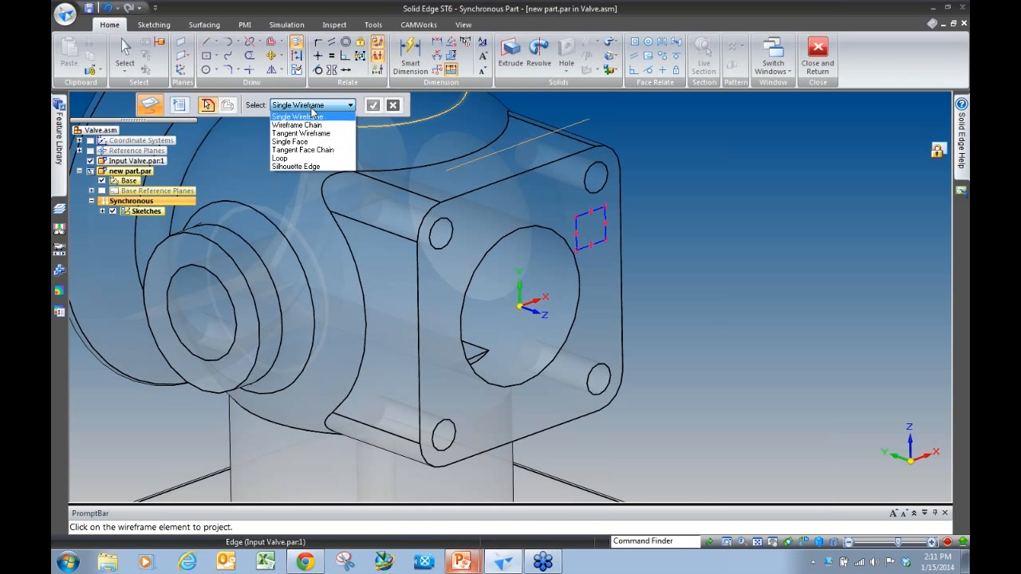
click(317, 133)
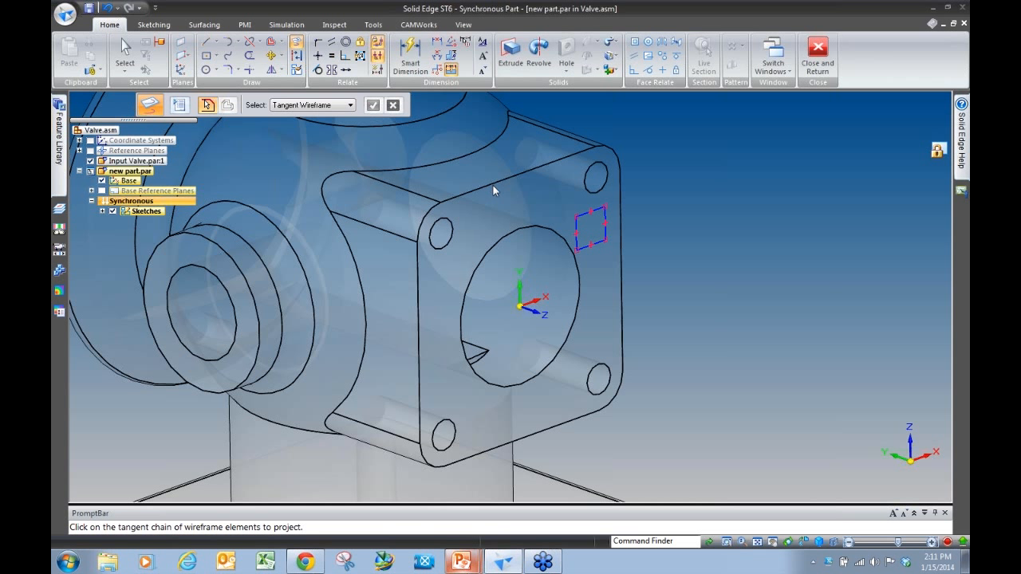
click(493, 190)
right_click(763, 239)
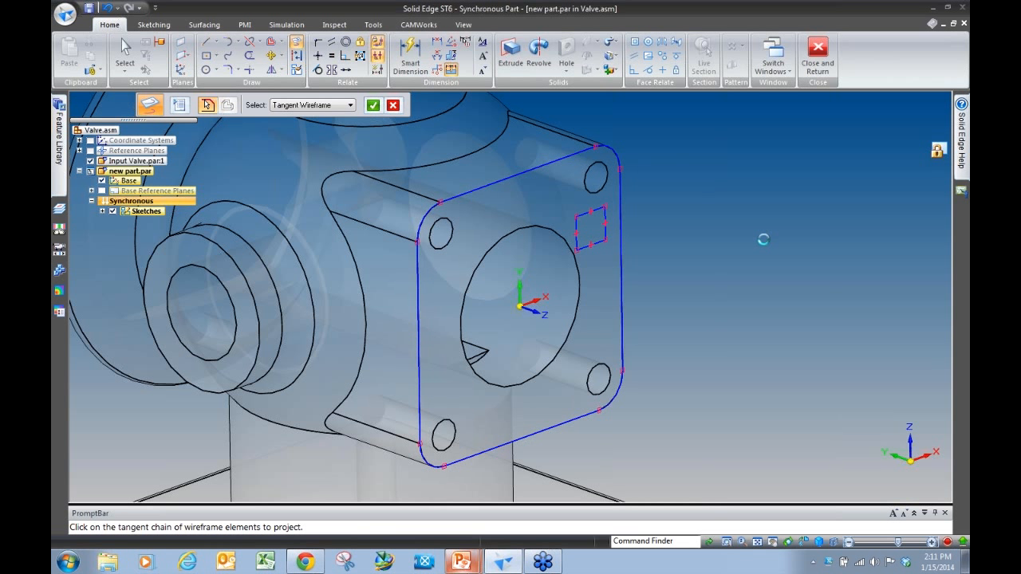
key(Escape)
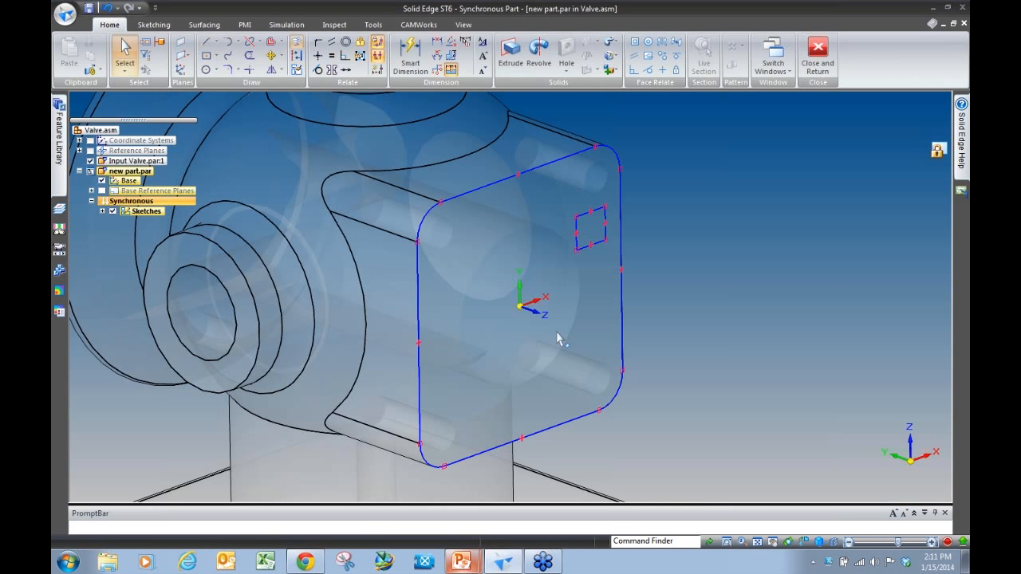
Extrude the region between the projected flange outline and the small rectangle outward by about 0.9 in
click(602, 320)
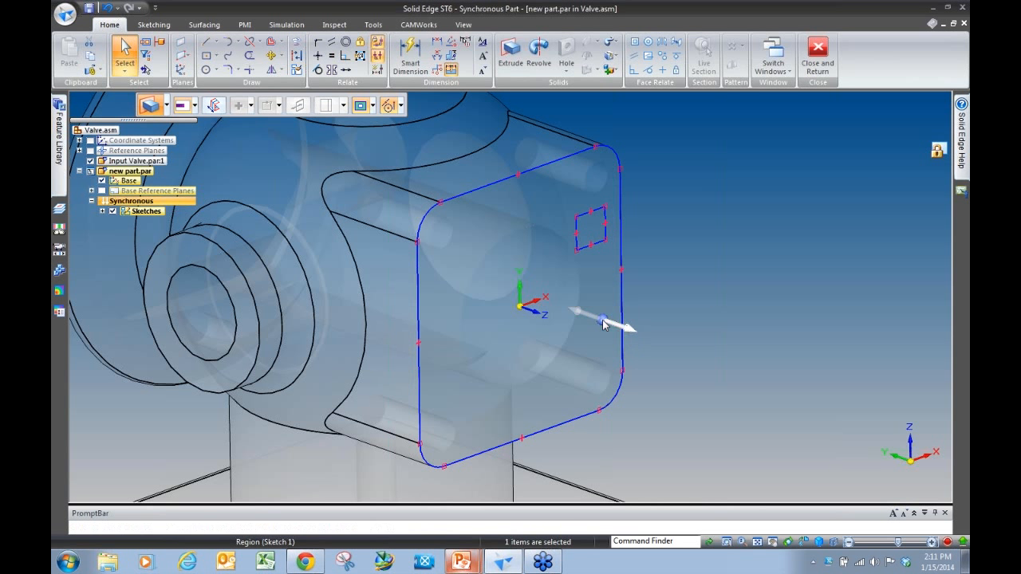
click(604, 320)
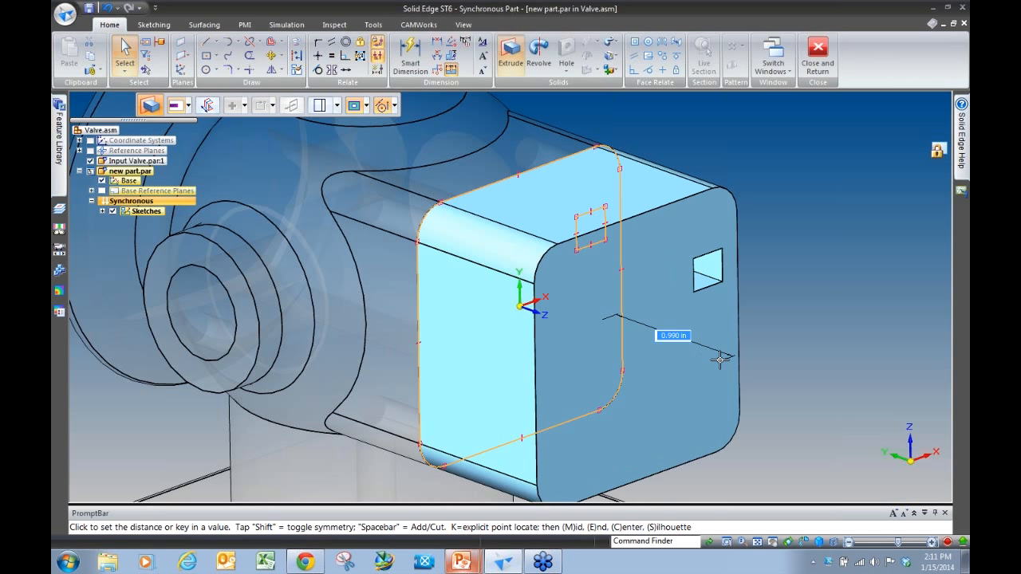
click(720, 360)
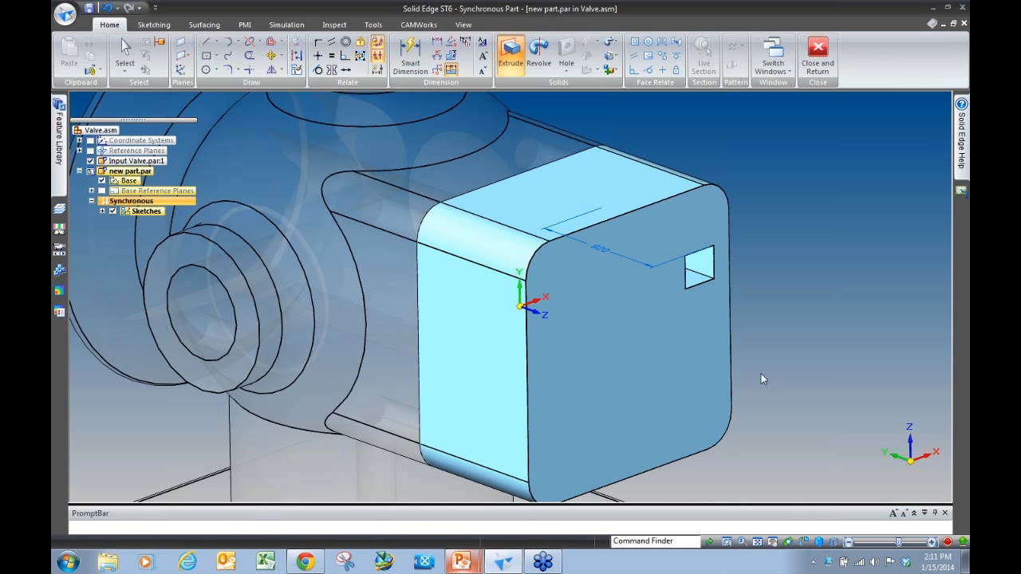
scroll(744, 272, down, 5)
mouse_move(636, 270)
middle_down()
mouse_move(599, 246)
mouse_move(623, 281)
middle_up()
scroll(626, 283, up, 3)
scroll(638, 285, down, 2)
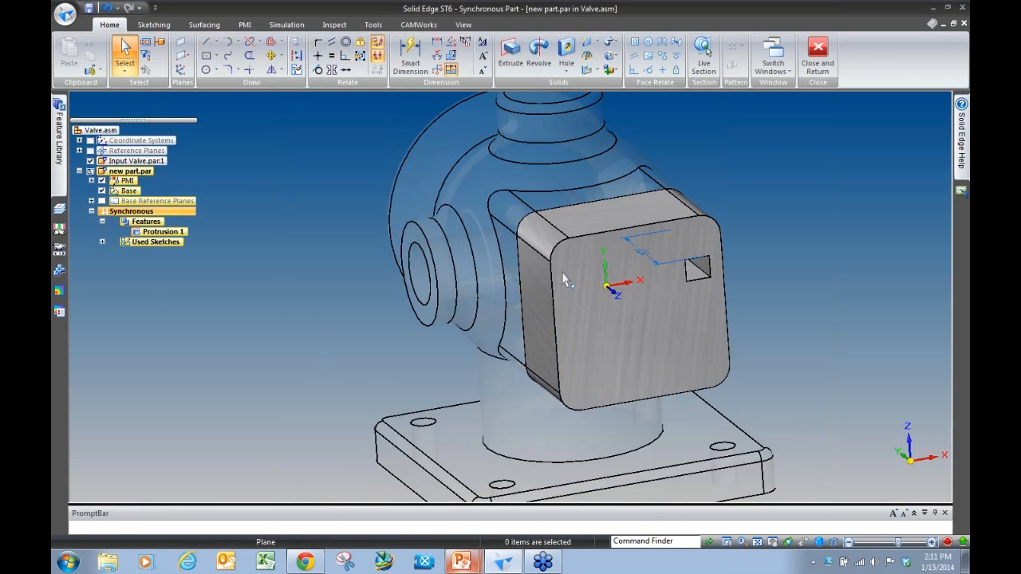
middle_drag(626, 274, 693, 278)
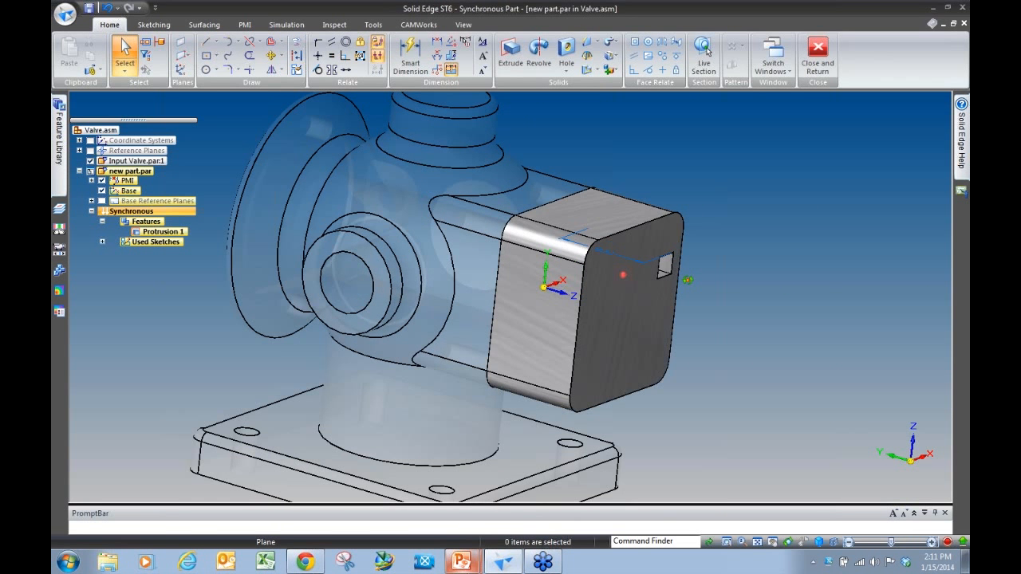
click(464, 26)
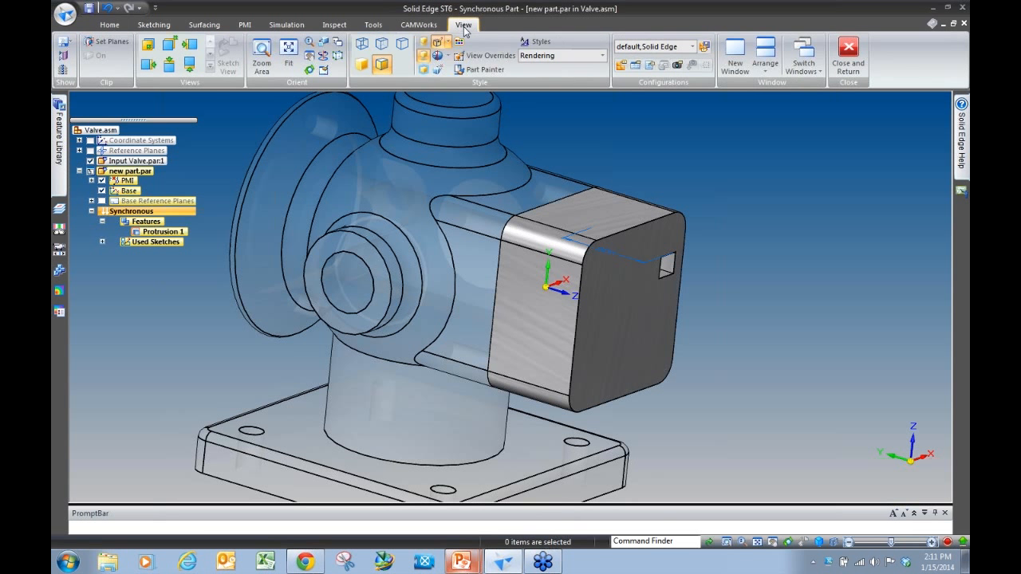
click(329, 26)
click(109, 25)
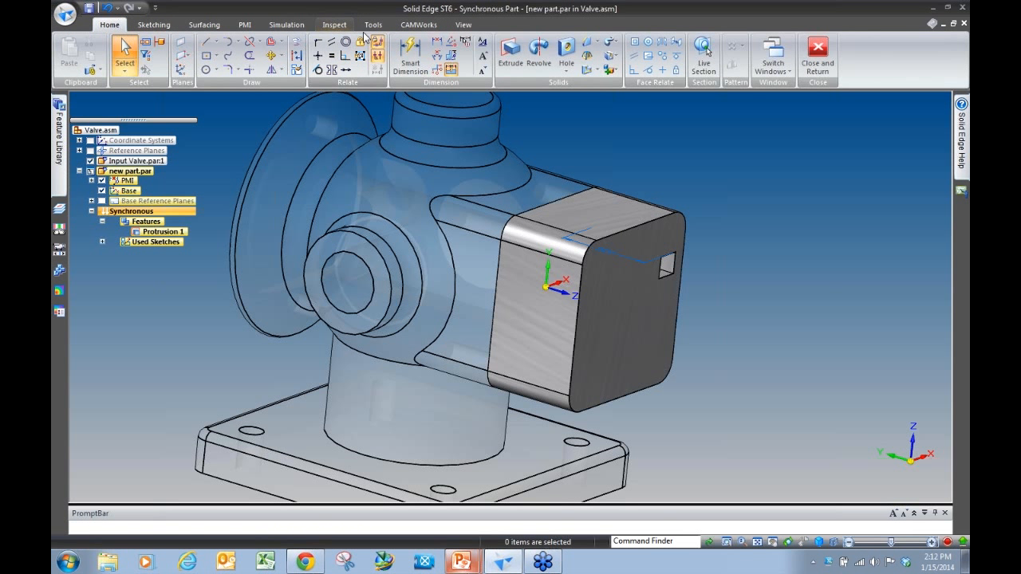
click(334, 25)
click(109, 25)
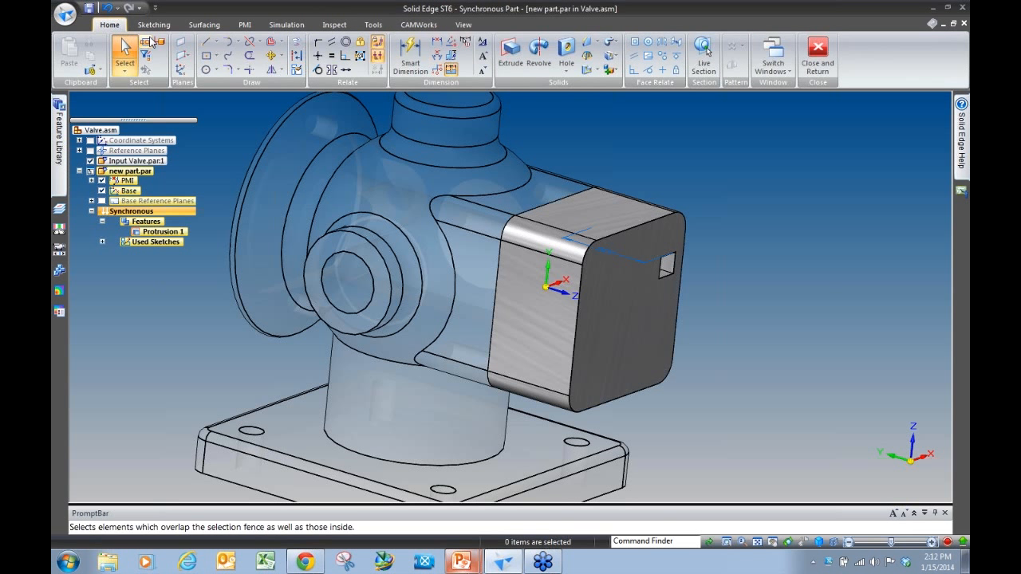
Undo the extrusion, the projected flange outline and the small rectangle on the flange face
key(ctrl+z)
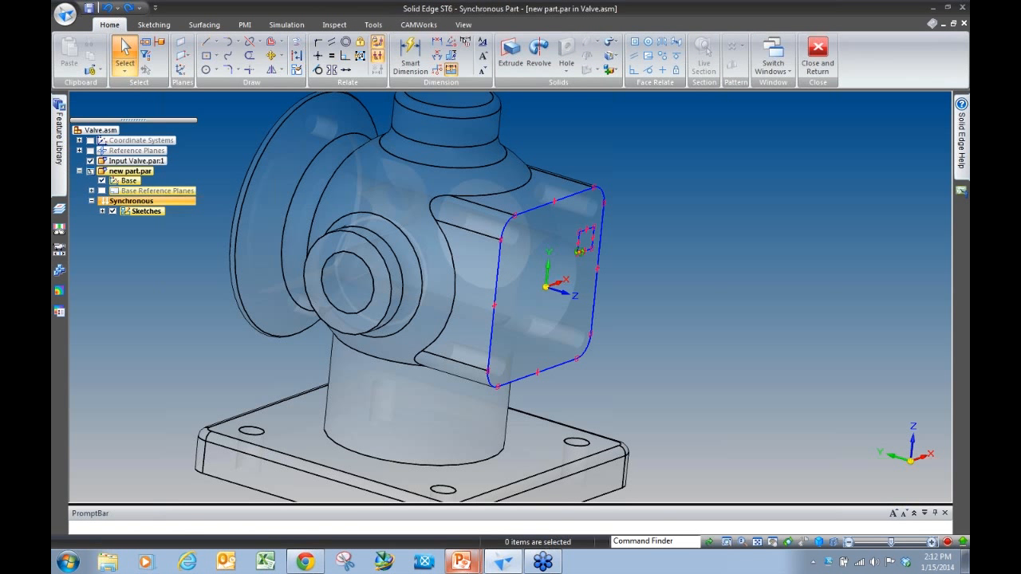
middle_drag(580, 251, 554, 264)
key(l)
scroll(525, 244, up, 3)
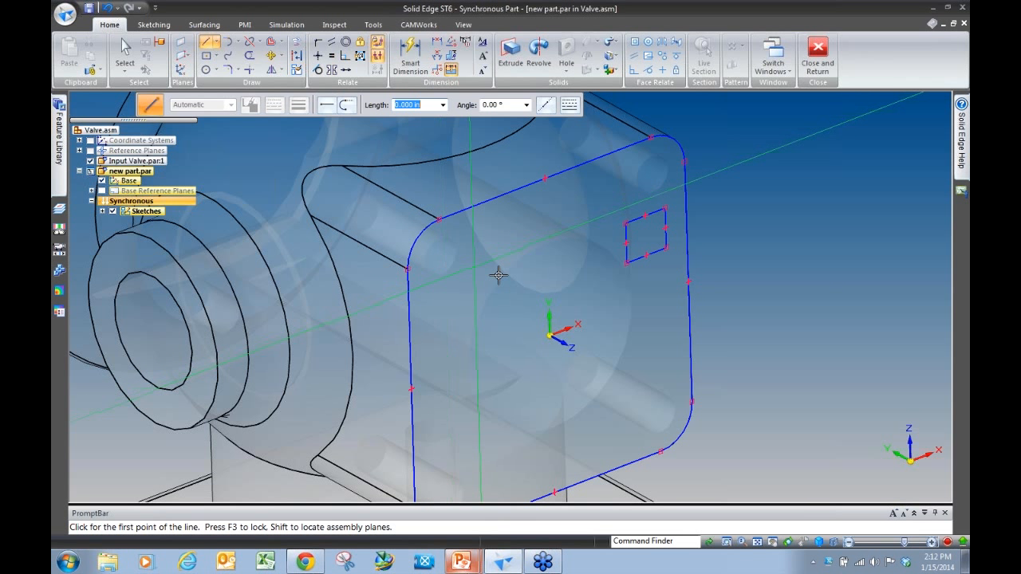
click(818, 56)
click(117, 7)
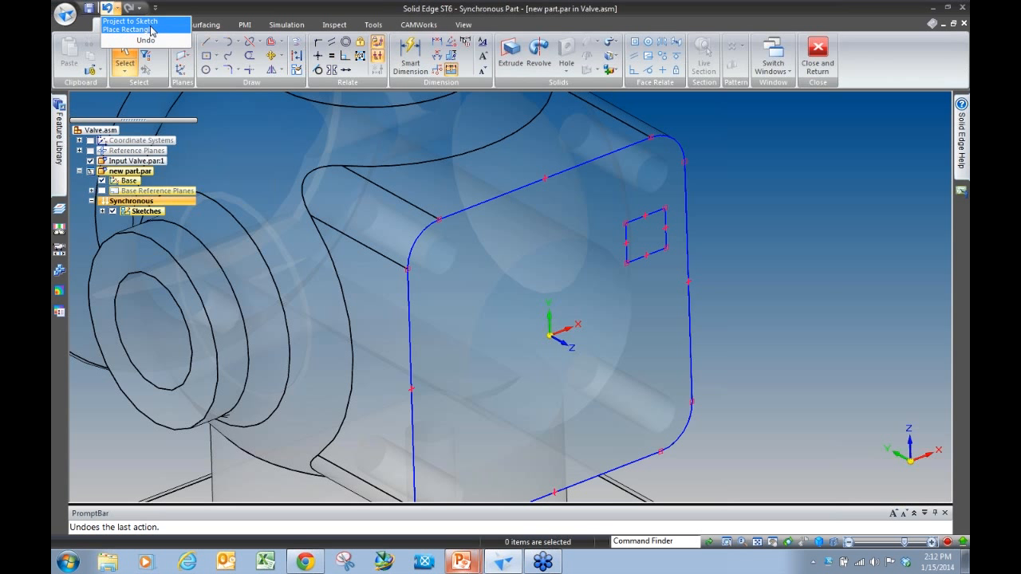
click(157, 30)
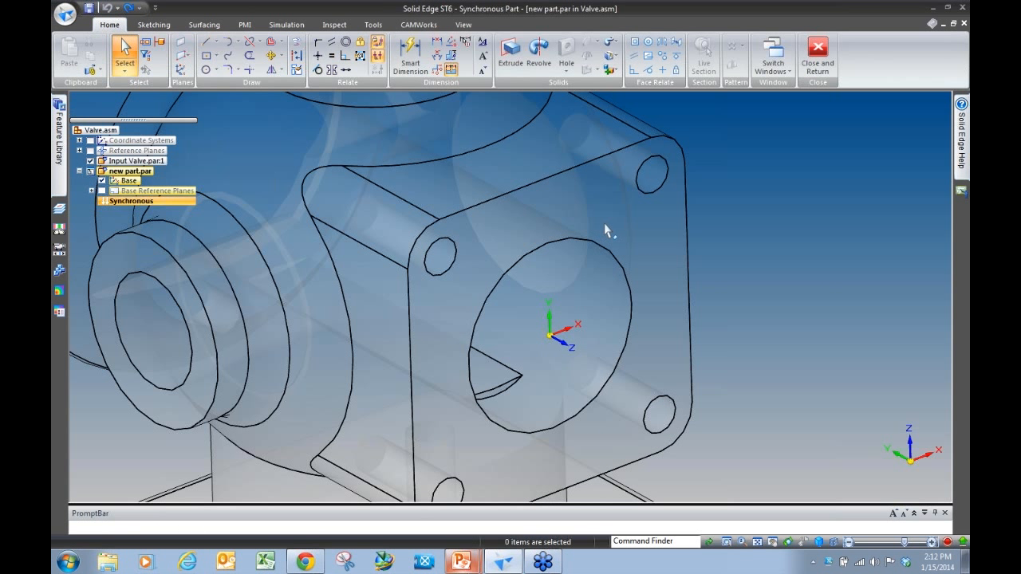
Finish editing the new part in place and return to the whole valve assembly
scroll(604, 223, down, 1)
click(817, 58)
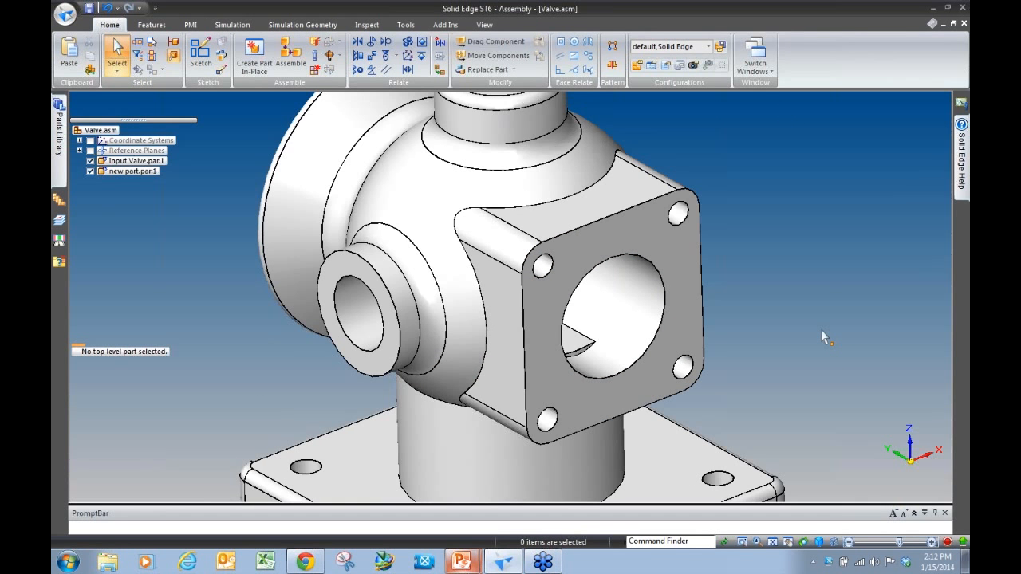
scroll(821, 329, down, 1)
scroll(313, 233, down, 2)
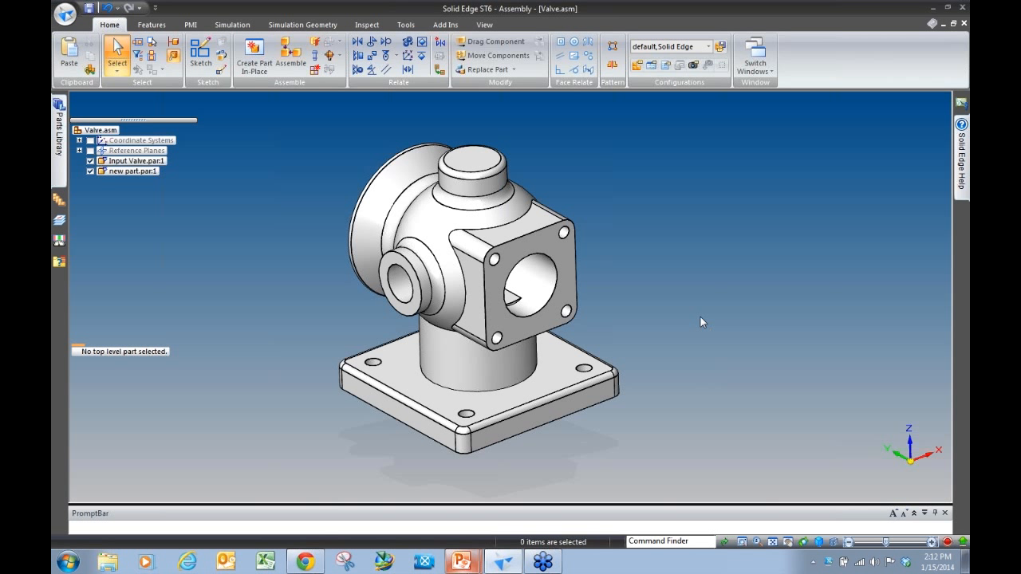
Switch to the Overturning Mechanism assembly and examine its motor, slide plate and vertical plate area
key(ctrl+Tab)
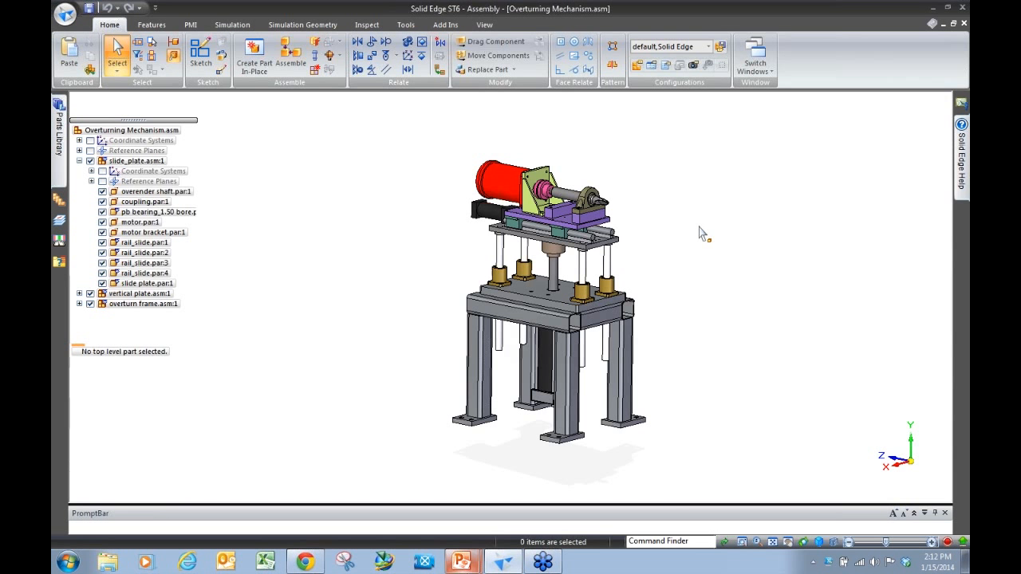
middle_drag(694, 227, 739, 225)
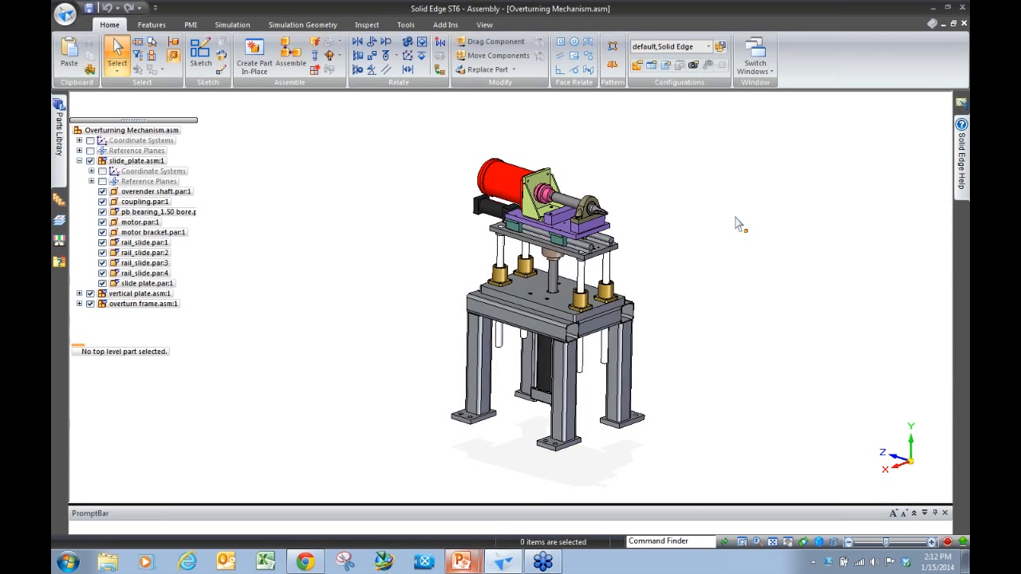
scroll(721, 251, up, 3)
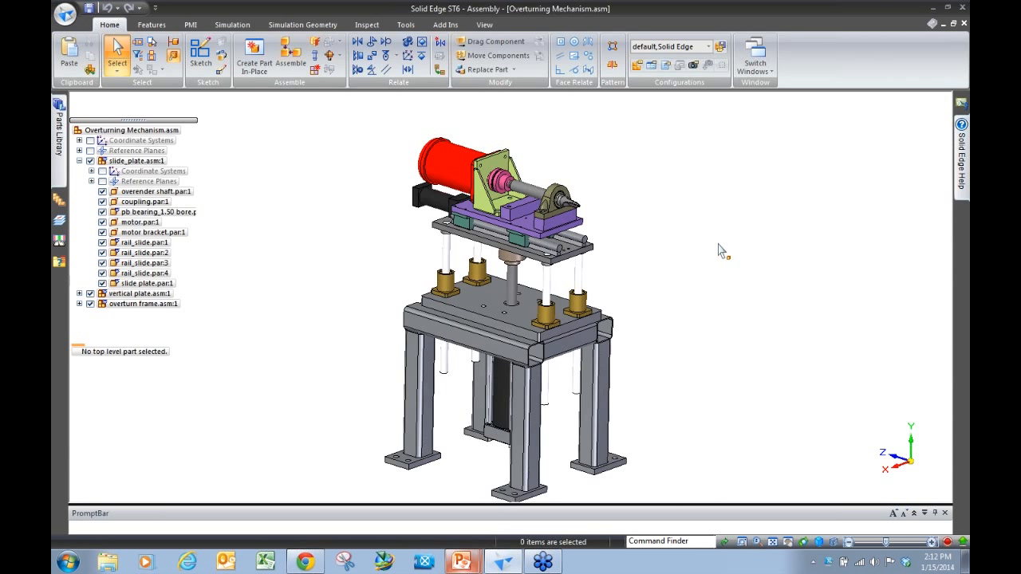
scroll(722, 251, down, 2)
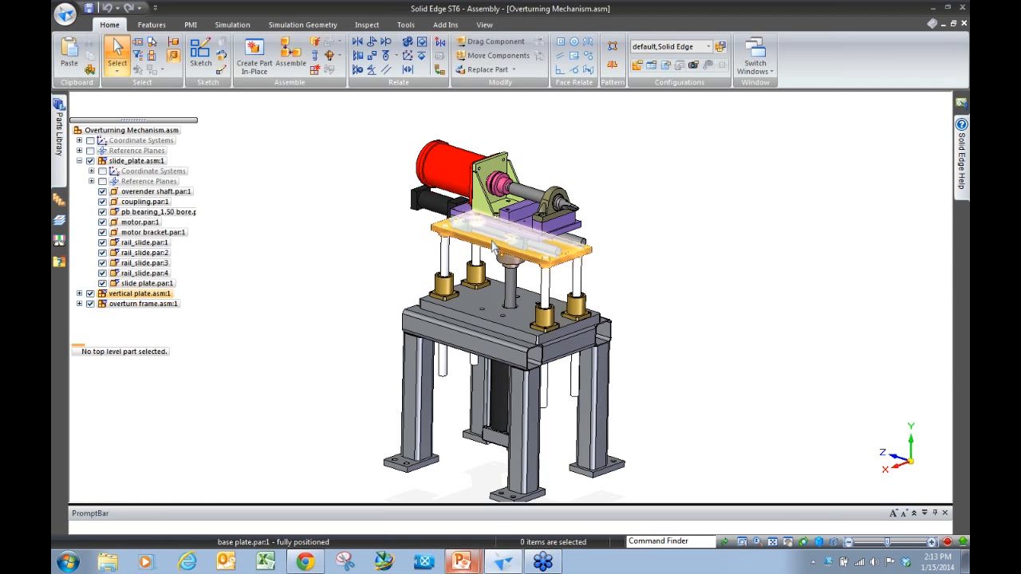
scroll(509, 247, up, 5)
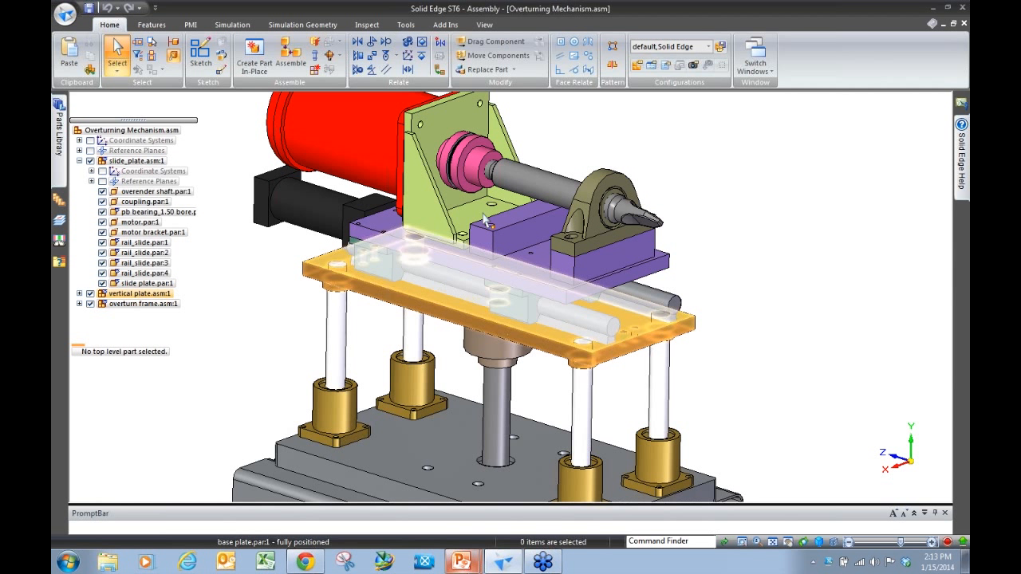
scroll(483, 213, down, 5)
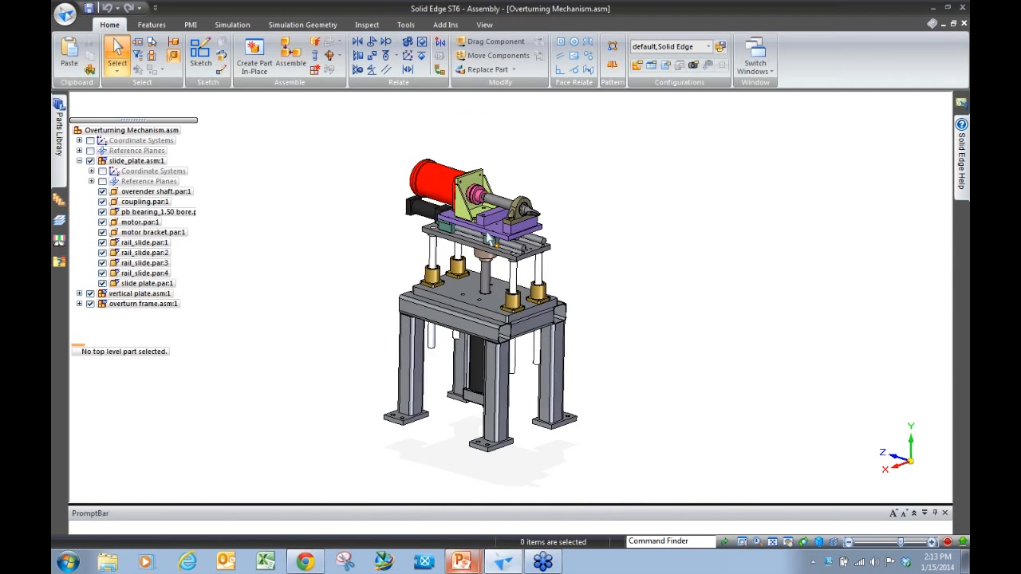
Select the slide_plate.asm:1 subassembly and open it for in-place editing within the Overturning Mechanism
click(79, 160)
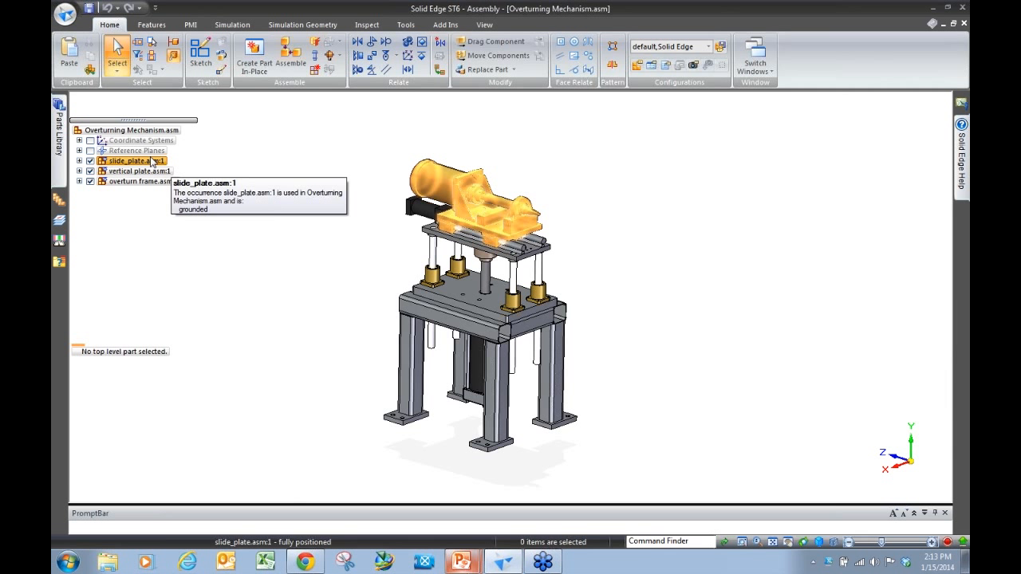
click(79, 160)
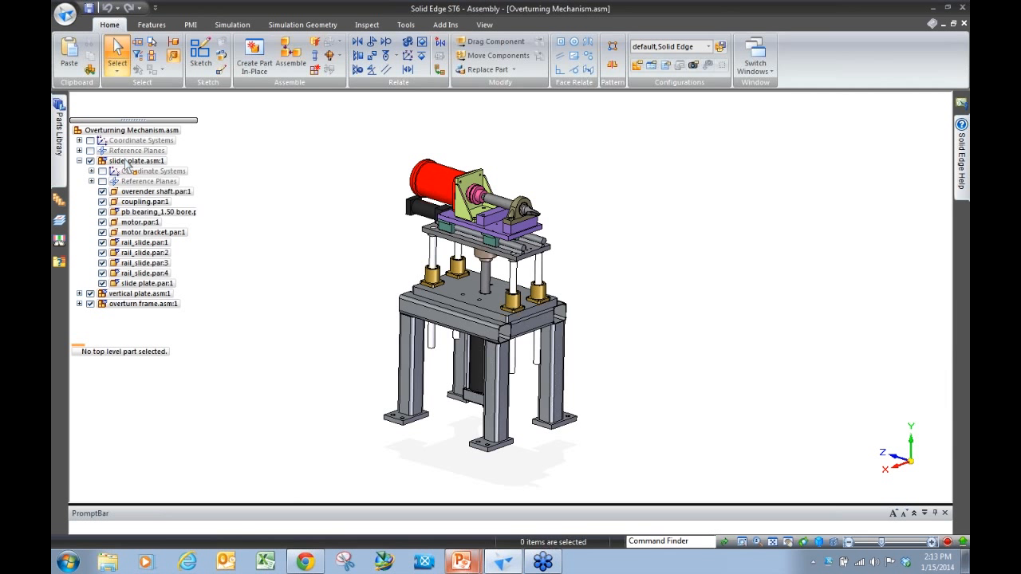
click(128, 161)
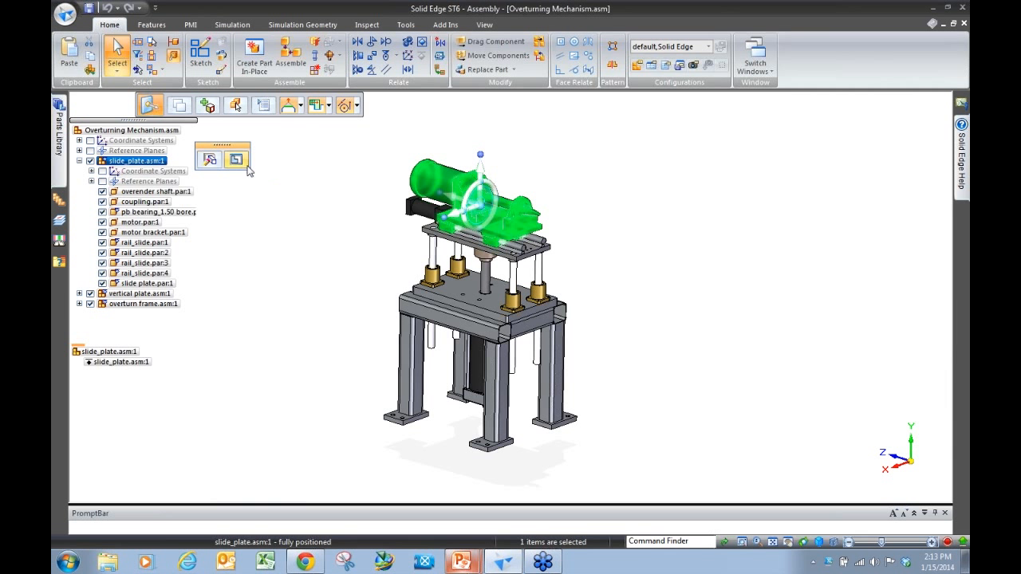
click(238, 161)
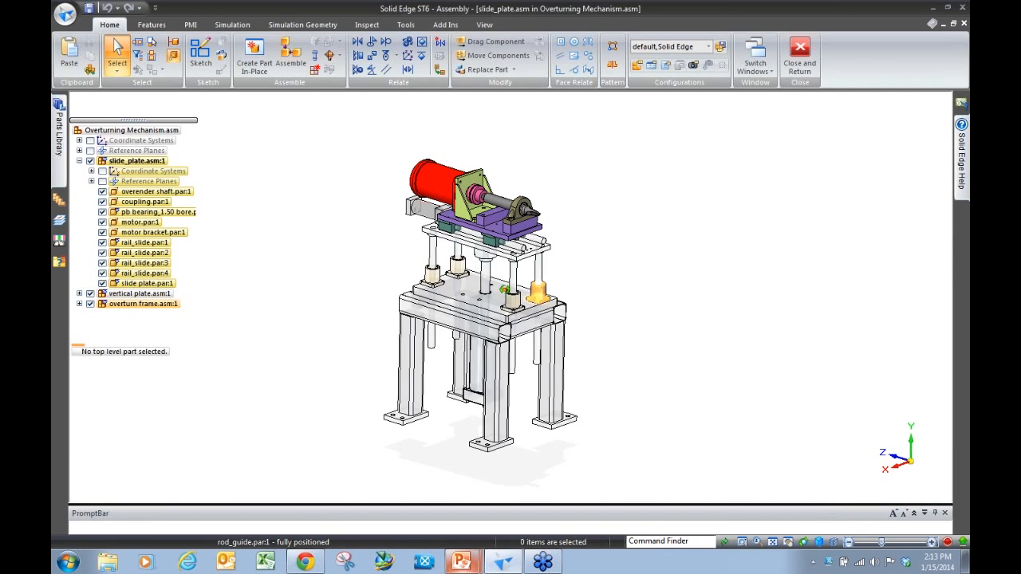
Hide the higher-level assembly components around the slide plate subassembly and examine its motor, coupling, shaft and bracket
scroll(515, 246, up, 5)
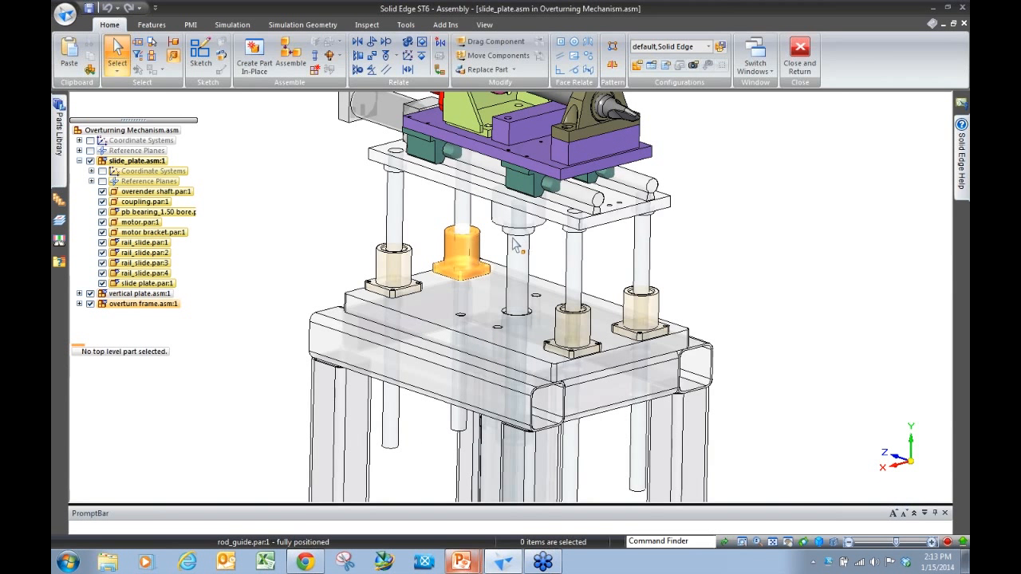
key(ctrl+shift+p)
scroll(487, 328, down, 4)
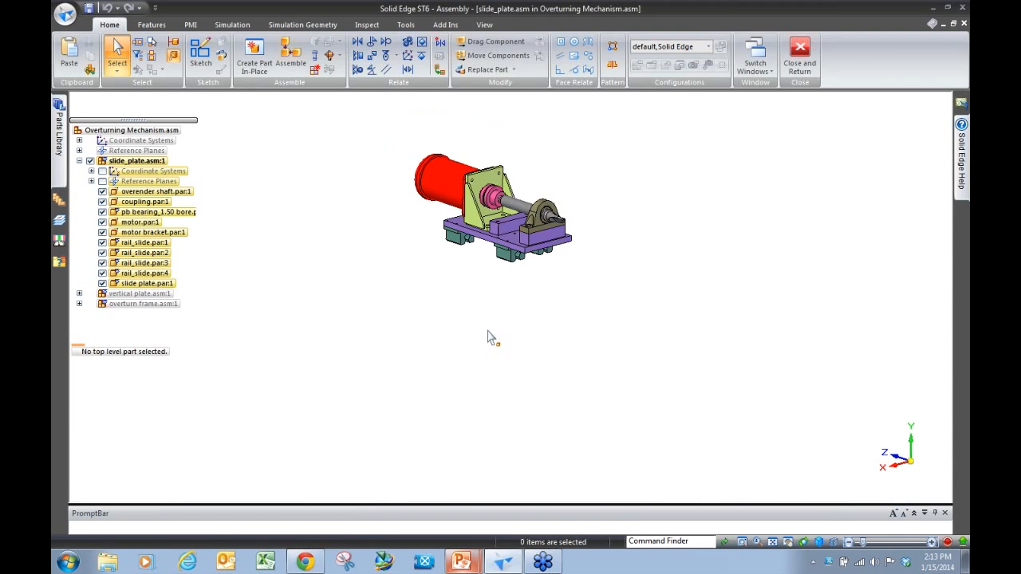
scroll(490, 308, up, 5)
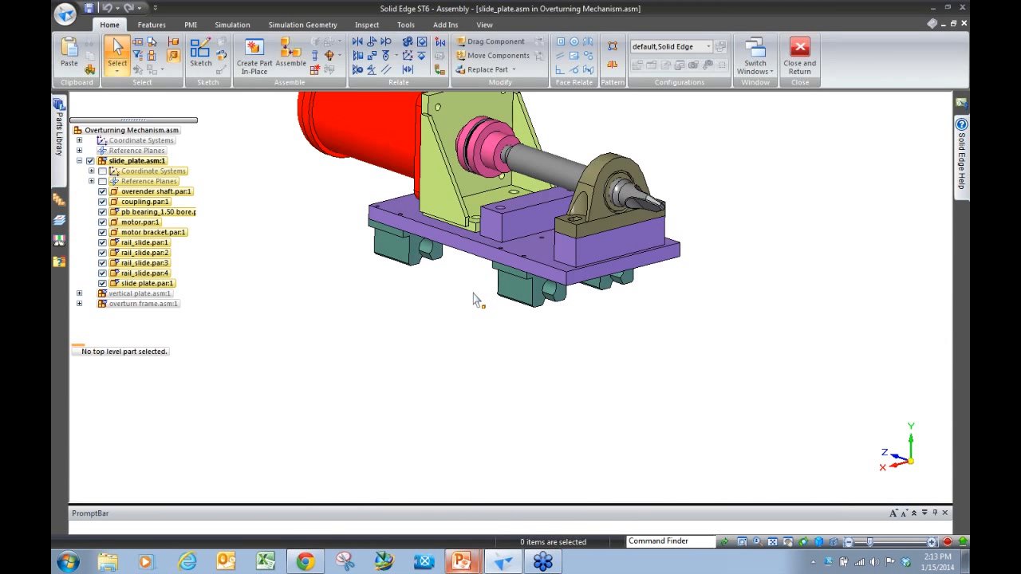
scroll(588, 260, down, 3)
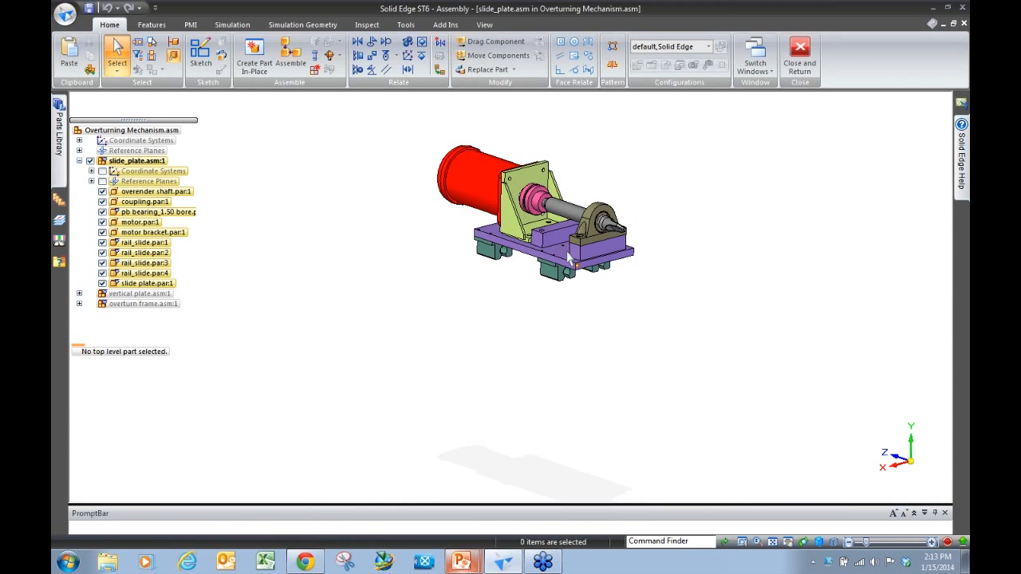
scroll(573, 143, up, 3)
scroll(573, 148, up, 1)
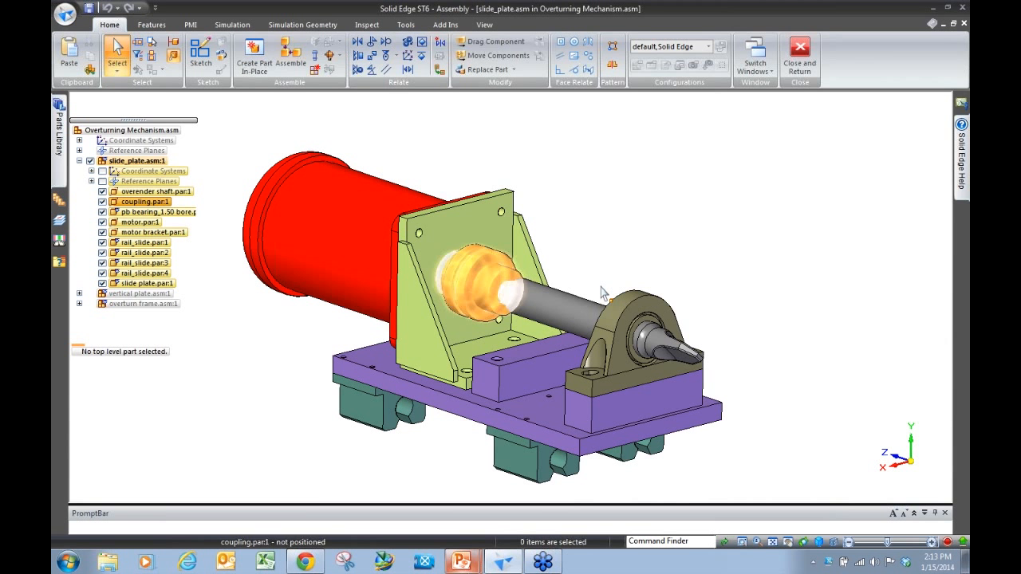
middle_drag(619, 240, 606, 240)
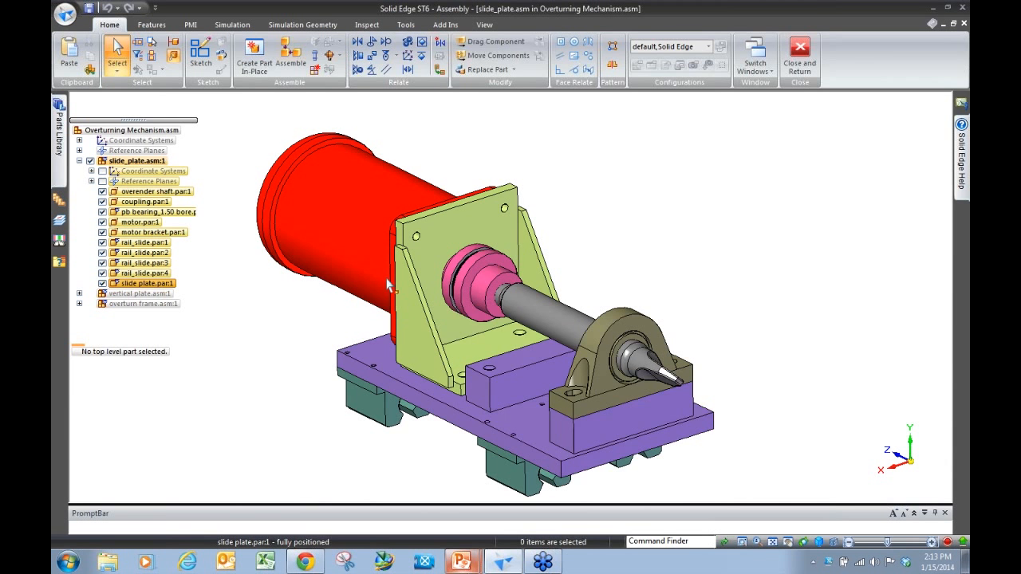
Clear the whole-part selection of the slide plate and set the selection mode to Face Priority
click(556, 433)
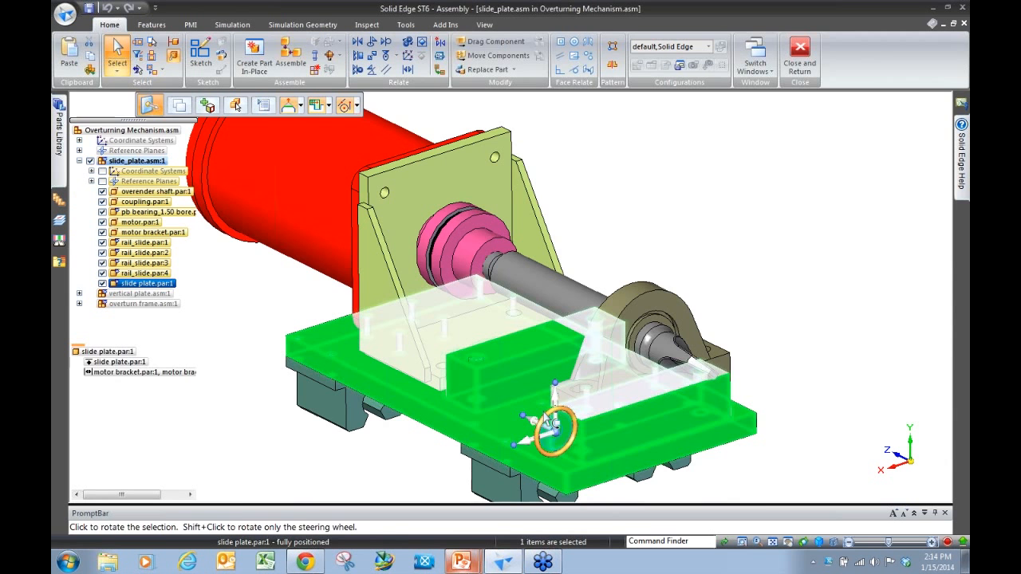
scroll(547, 422, up, 3)
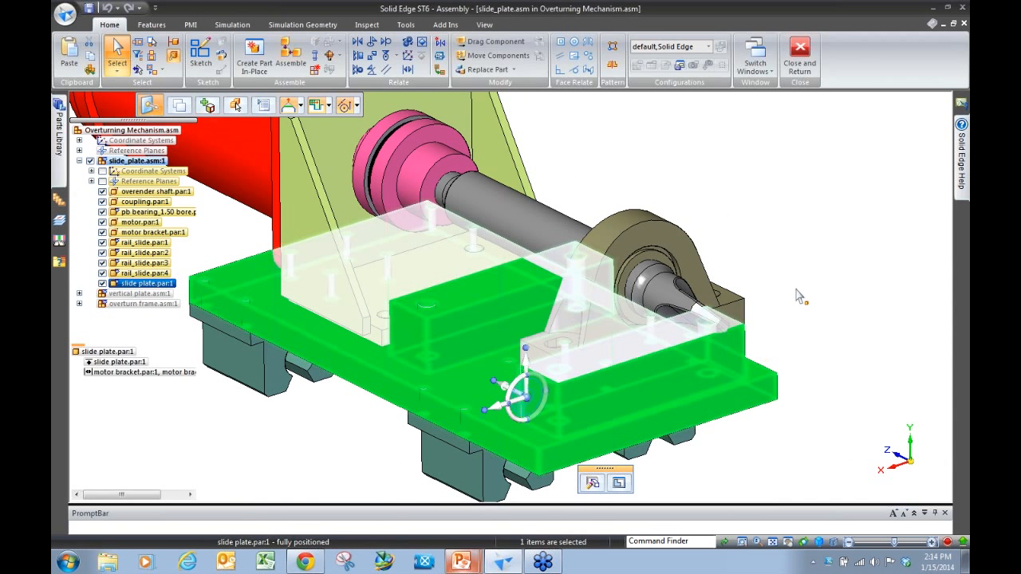
click(837, 244)
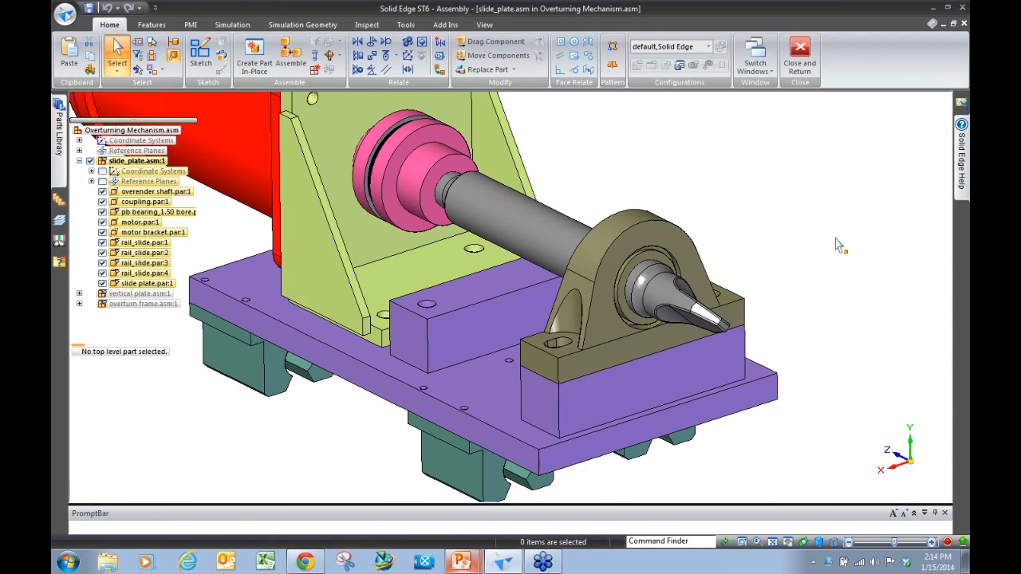
click(116, 68)
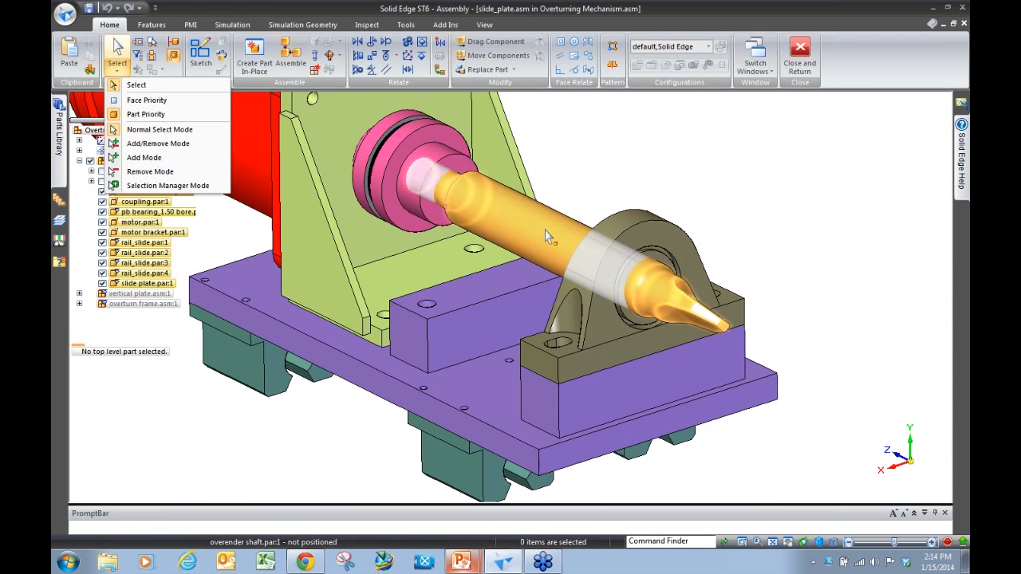
click(162, 101)
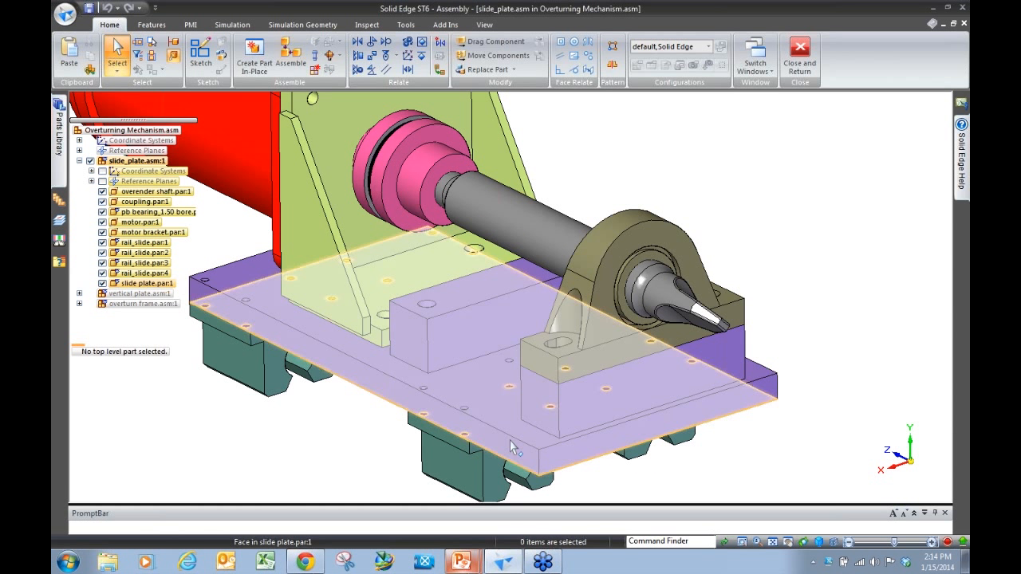
Try to move the end face of the slide plate's front block, the one under the bearing, outward
click(542, 409)
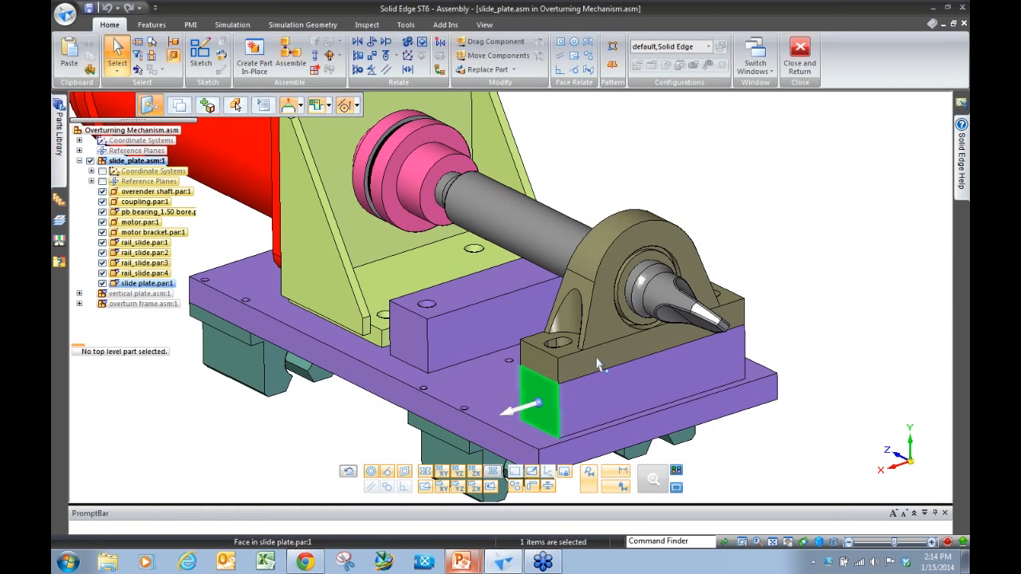
scroll(533, 274, down, 1)
scroll(514, 397, up, 2)
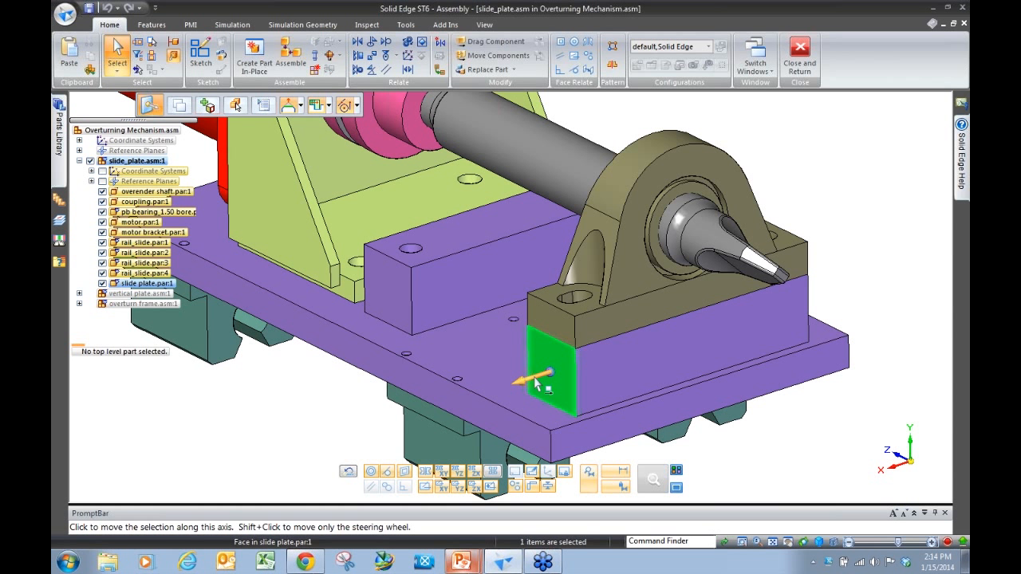
click(536, 381)
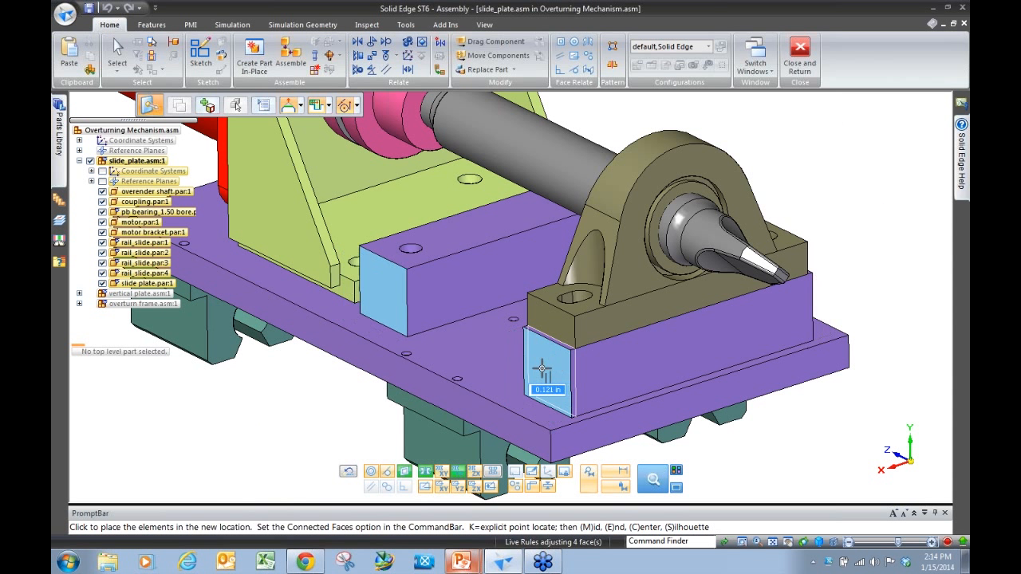
click(542, 367)
key(Escape)
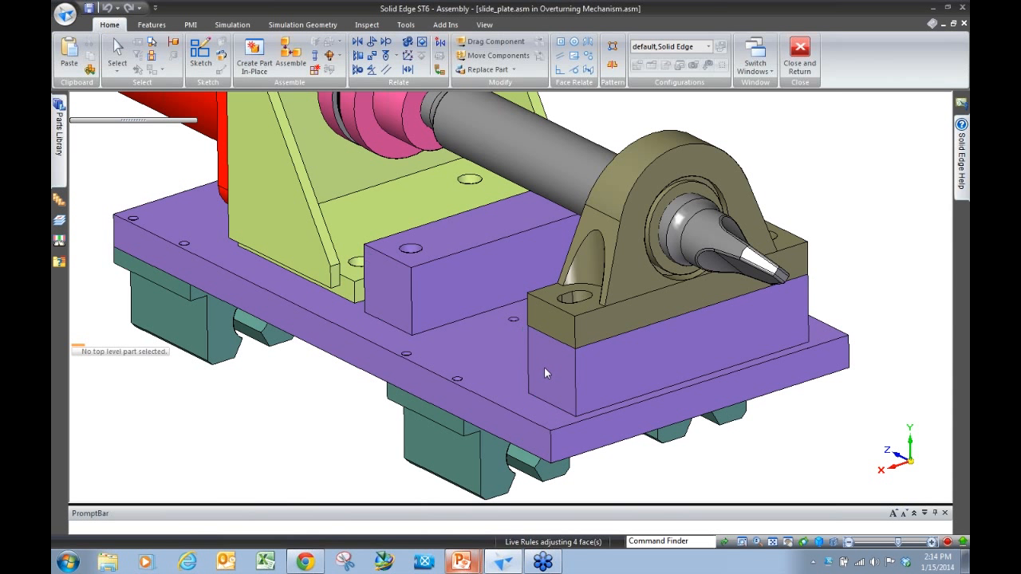
Select the front block's end face again, place the steering wheel in empty space beside the model, and preview an outward move
click(545, 370)
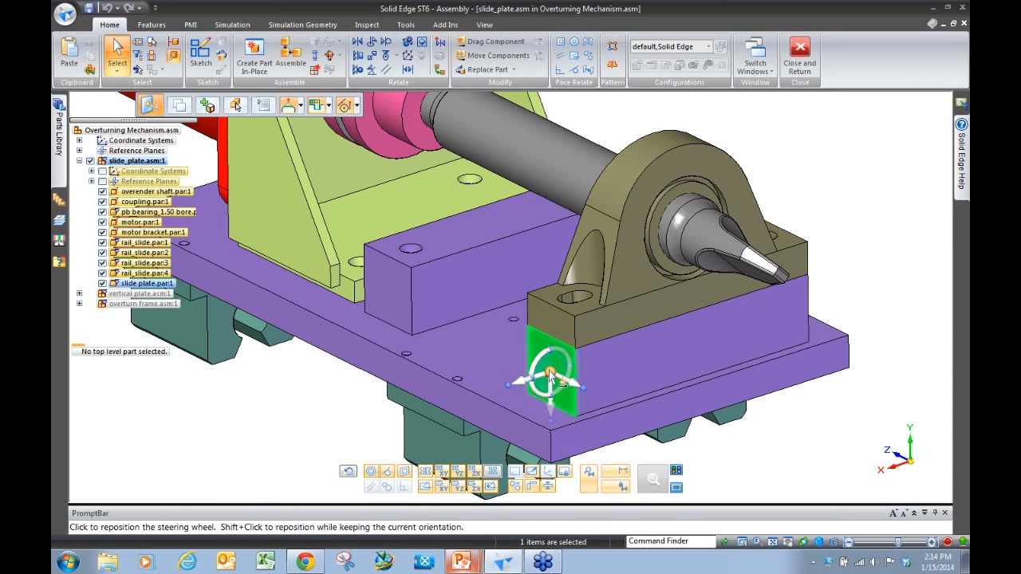
click(550, 372)
click(335, 426)
key(Escape)
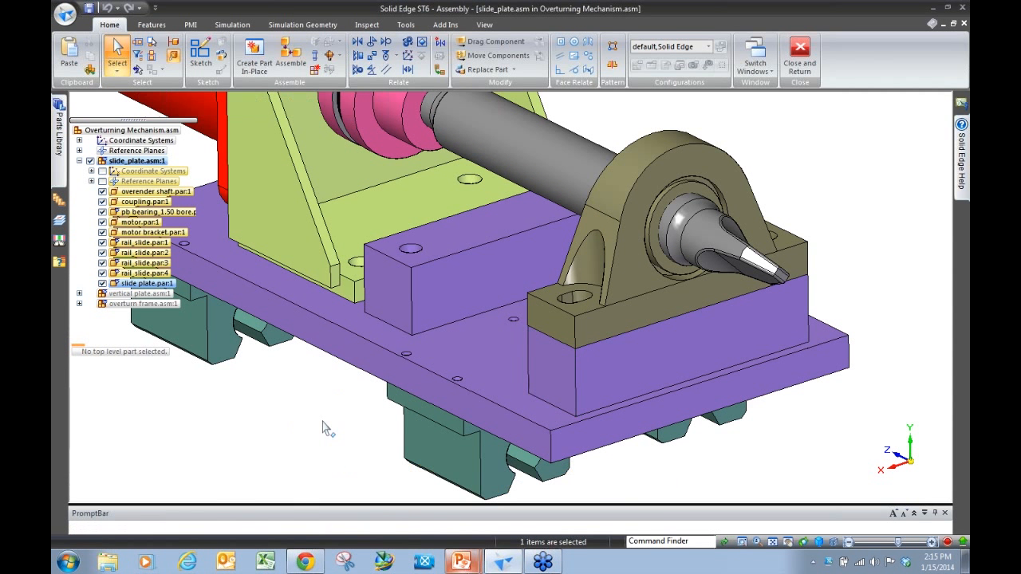
click(323, 423)
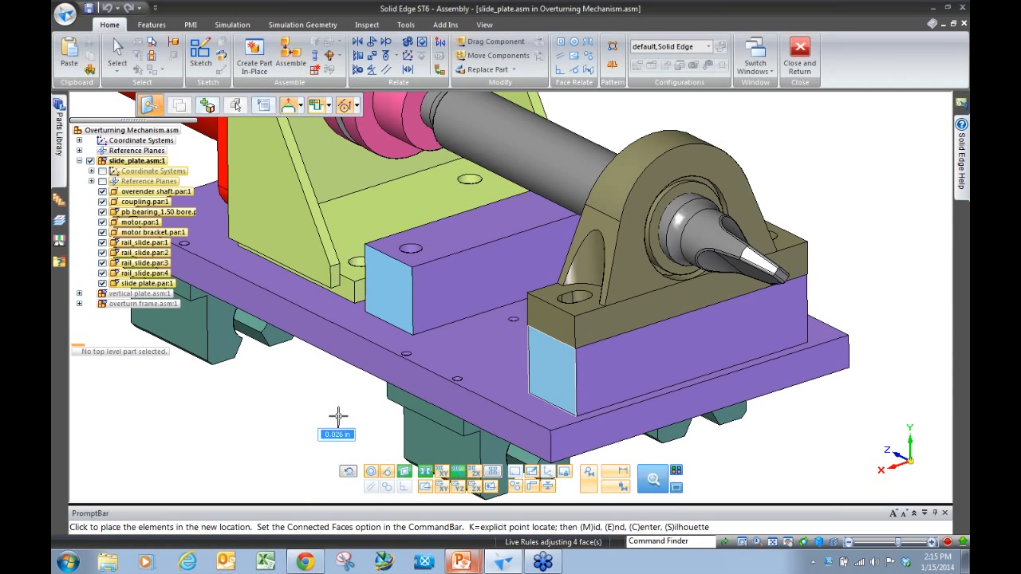
click(322, 420)
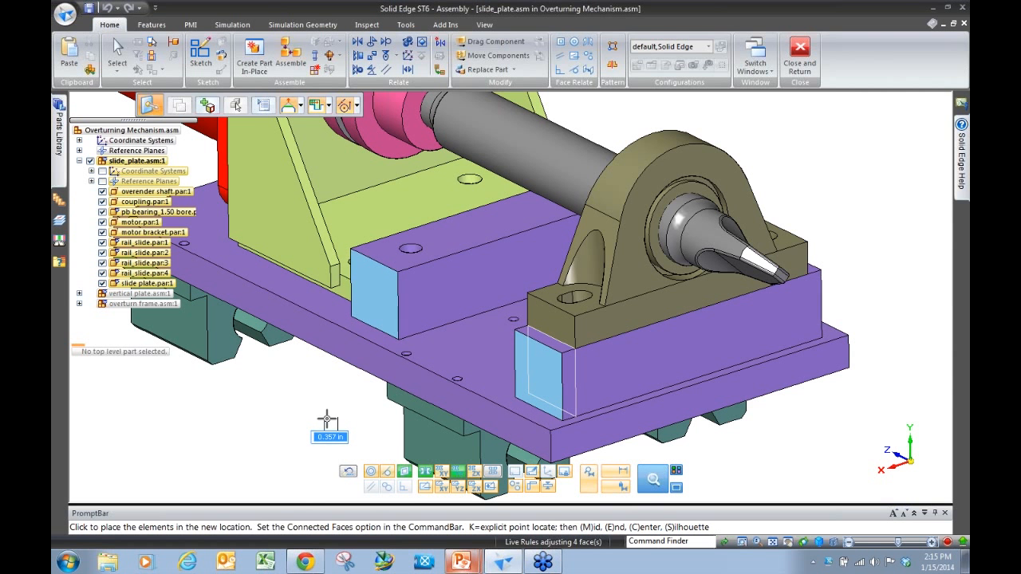
Add the front block's bolt hole and the bearing's adjoining end face to the selected block end face
click(572, 327)
middle_drag(594, 326, 595, 414)
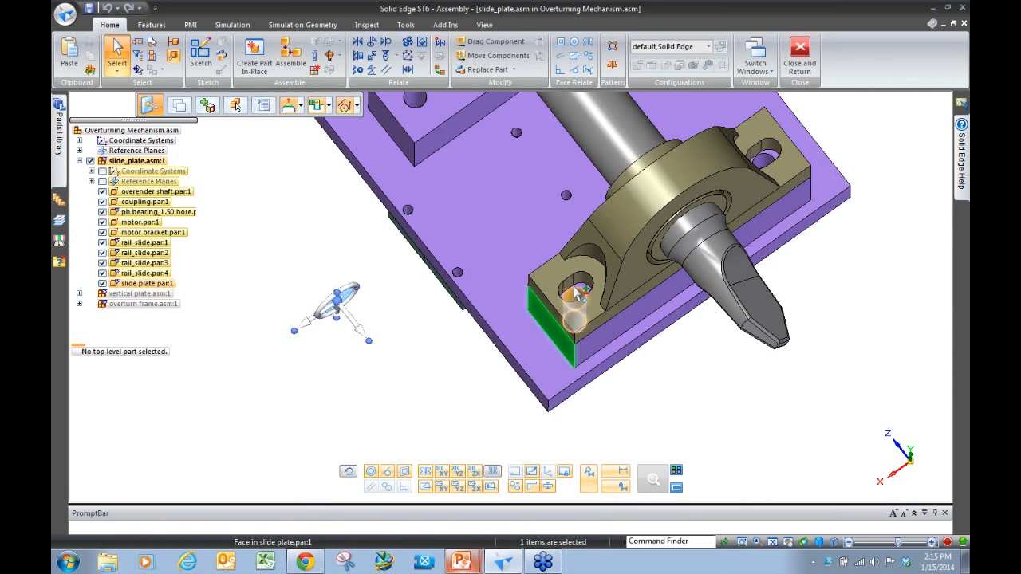
scroll(575, 288, up, 4)
click(575, 290)
scroll(505, 330, down, 4)
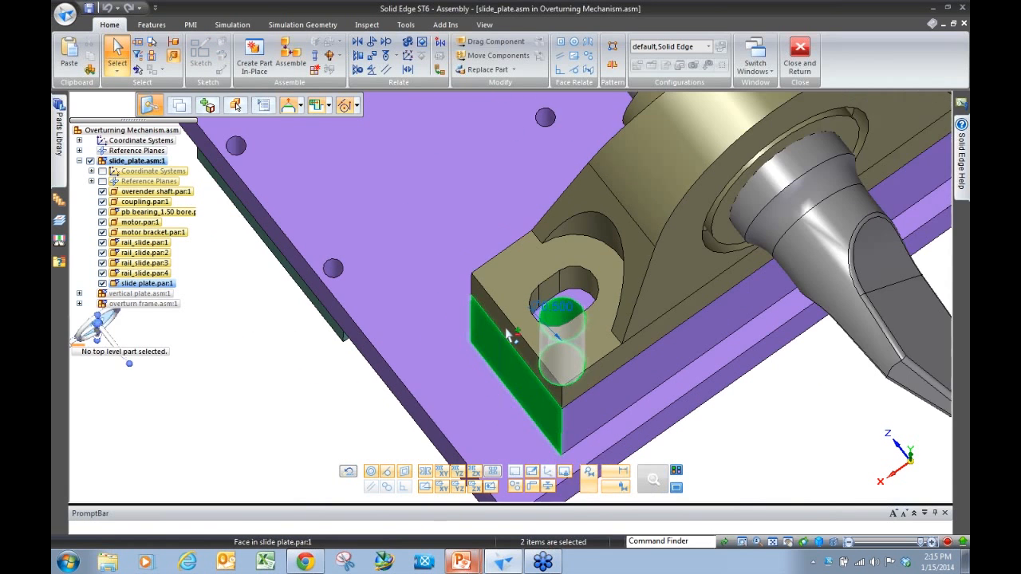
click(506, 330)
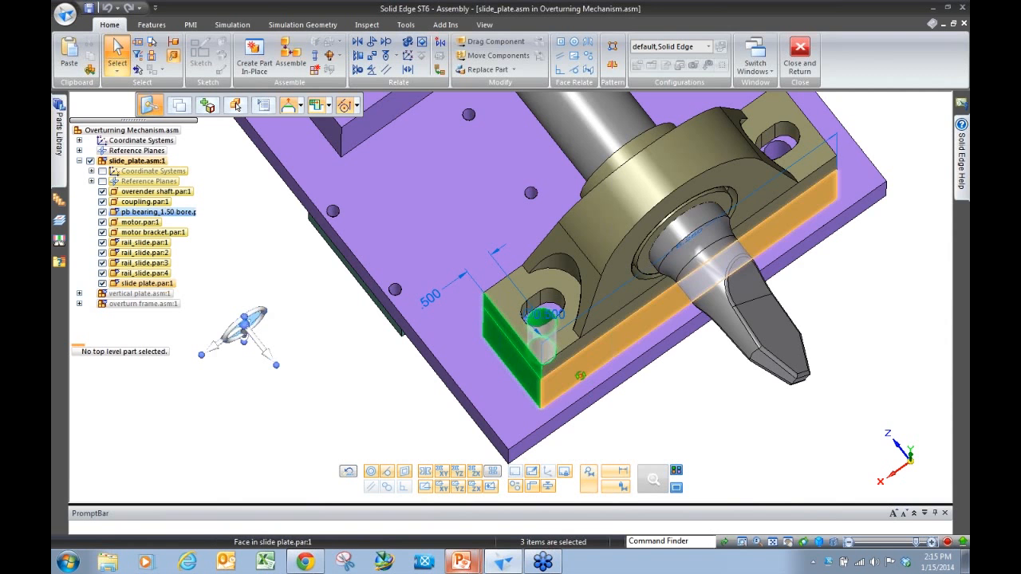
Try to move the two selected end faces and the bolt hole outward together
mouse_move(575, 371)
middle_down()
mouse_move(576, 339)
mouse_move(576, 355)
middle_up()
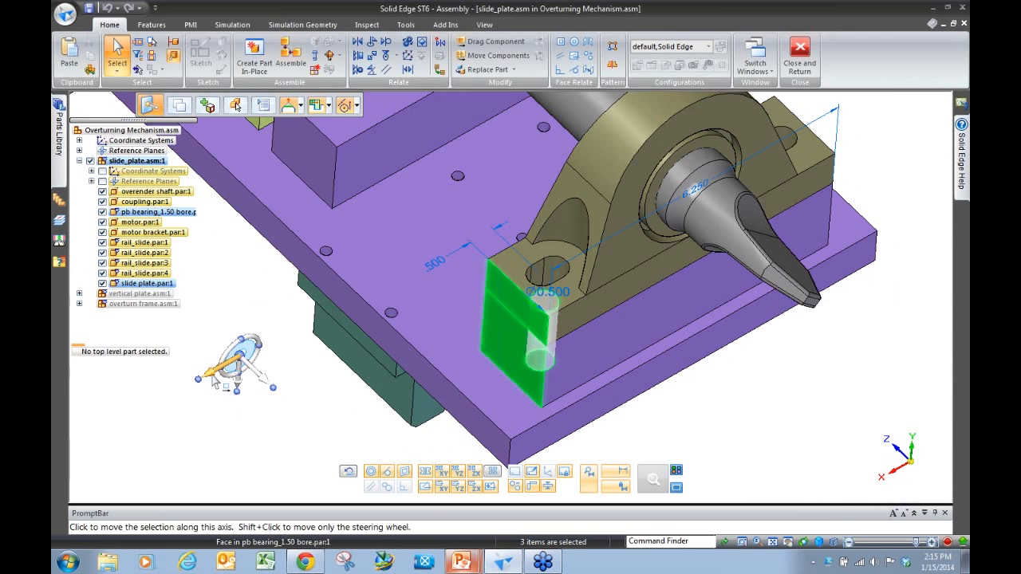
click(215, 381)
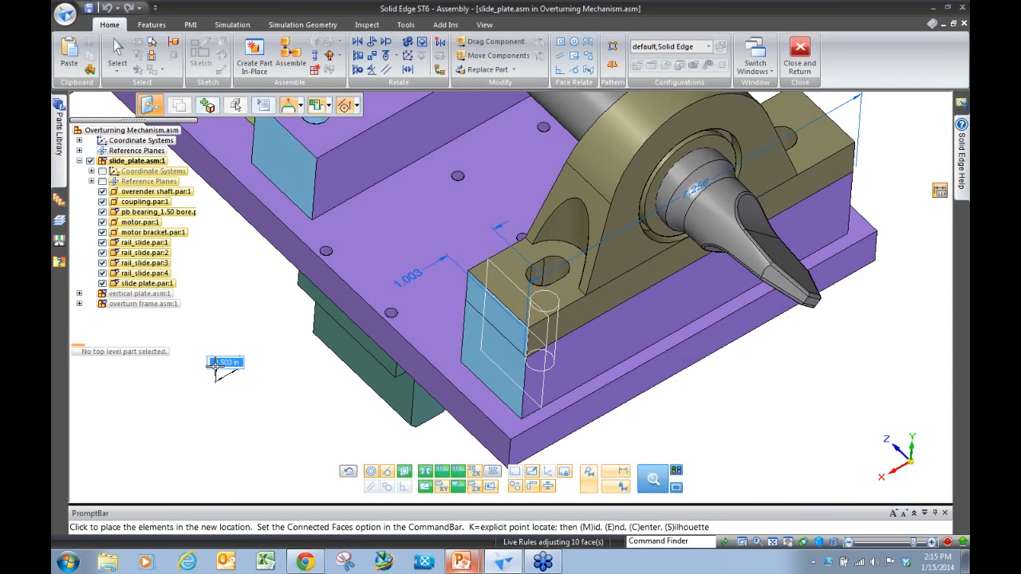
click(216, 373)
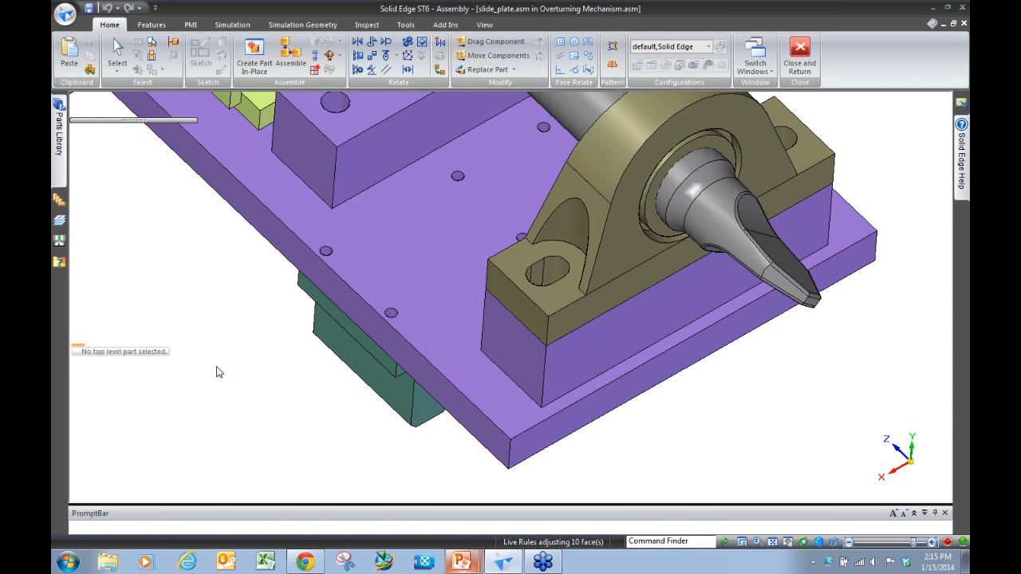
Add all faces of the bearing's slotted hole to the selection using Selection Manager Mode and its Recognize option
click(569, 270)
scroll(542, 275, up, 2)
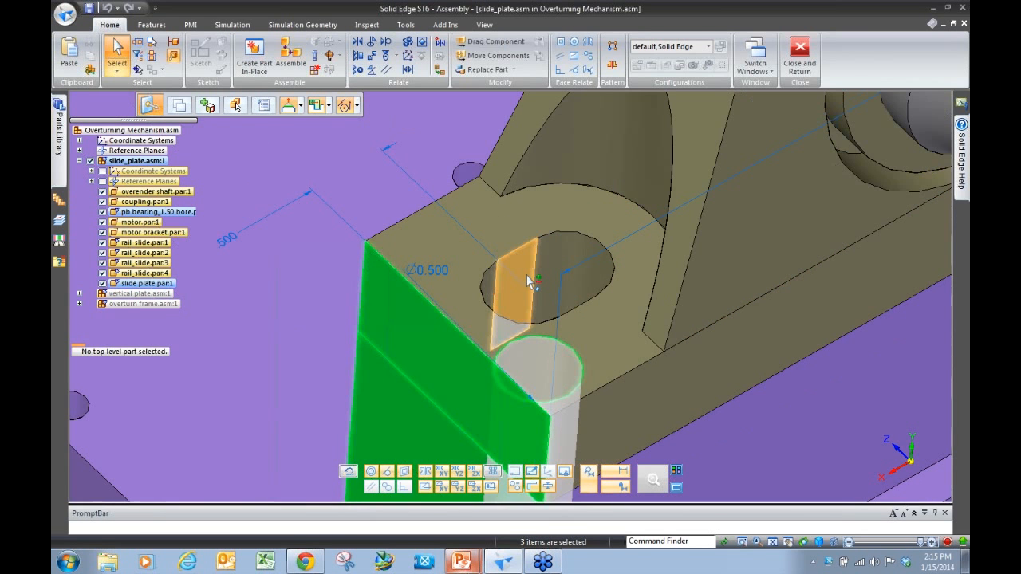
click(117, 71)
click(171, 183)
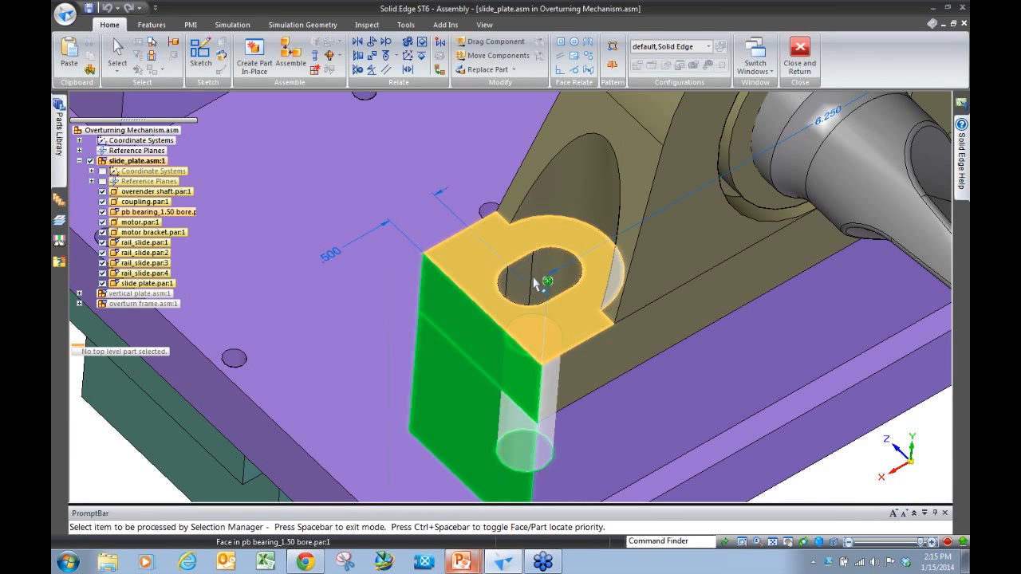
click(524, 273)
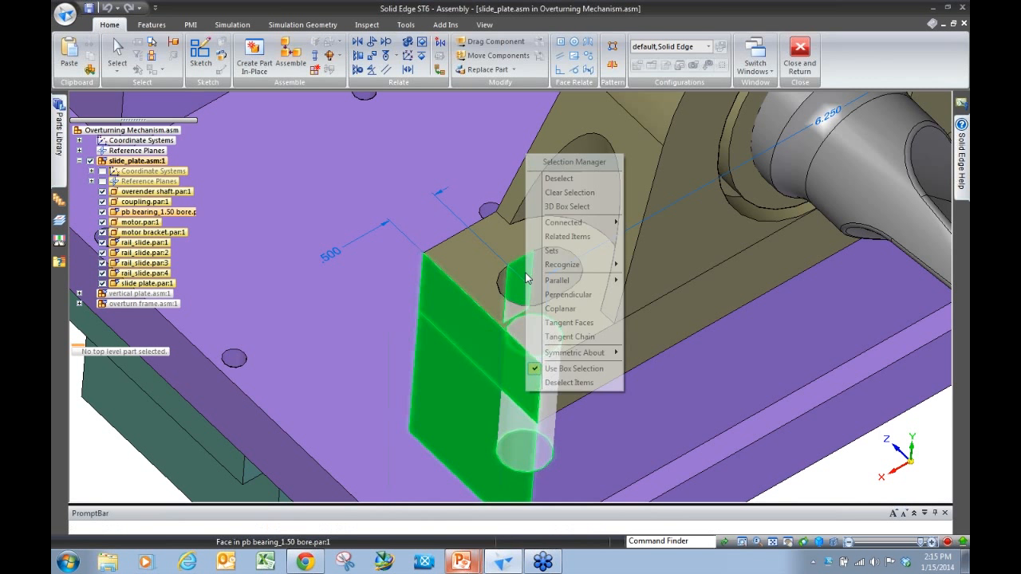
mouse_move(623, 265)
click(641, 263)
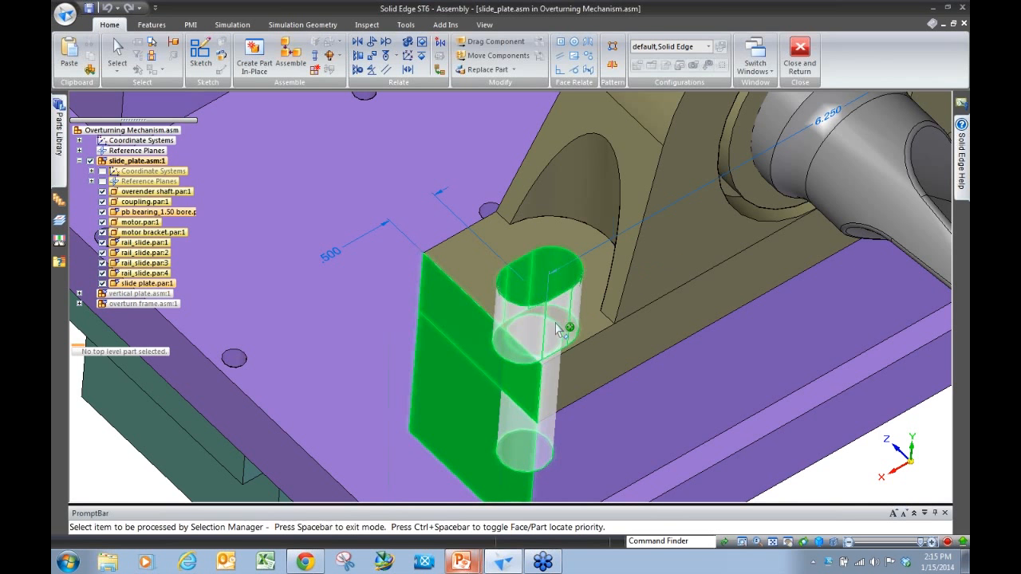
scroll(548, 317, down, 5)
key(space)
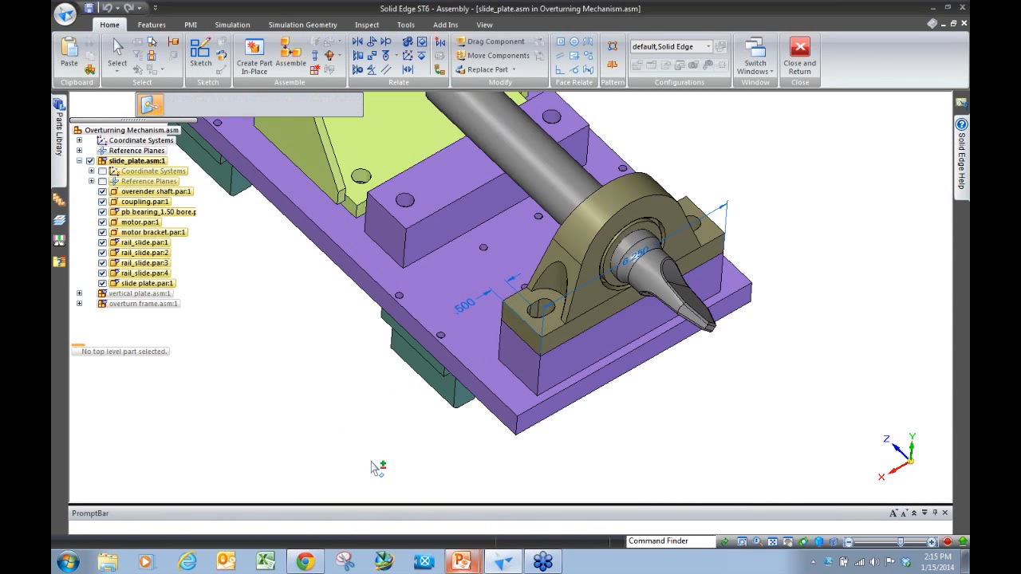
Place the steering wheel in open space and start moving the selected faces along the length of the bearing base
right_click(404, 471)
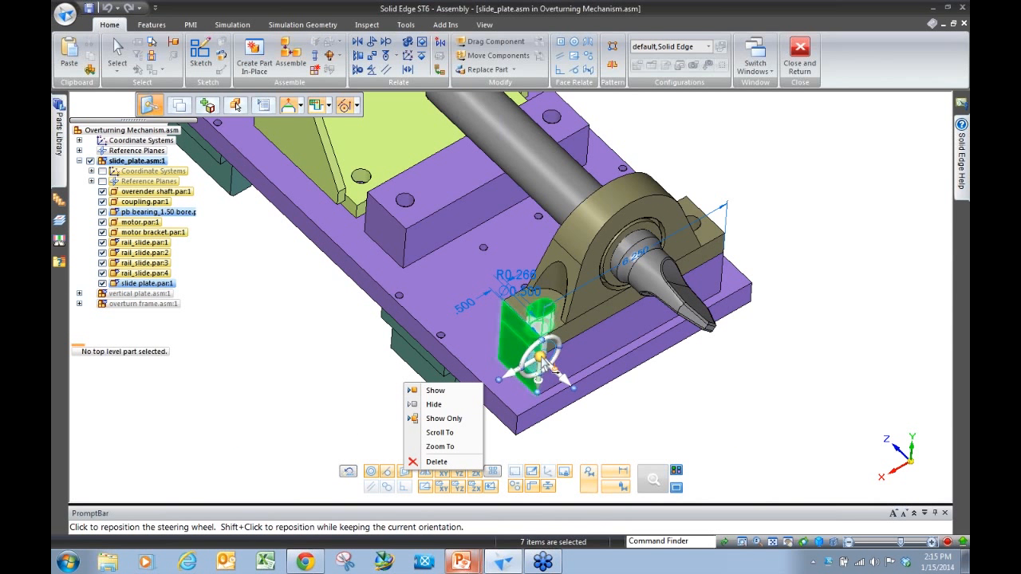
click(539, 357)
click(408, 402)
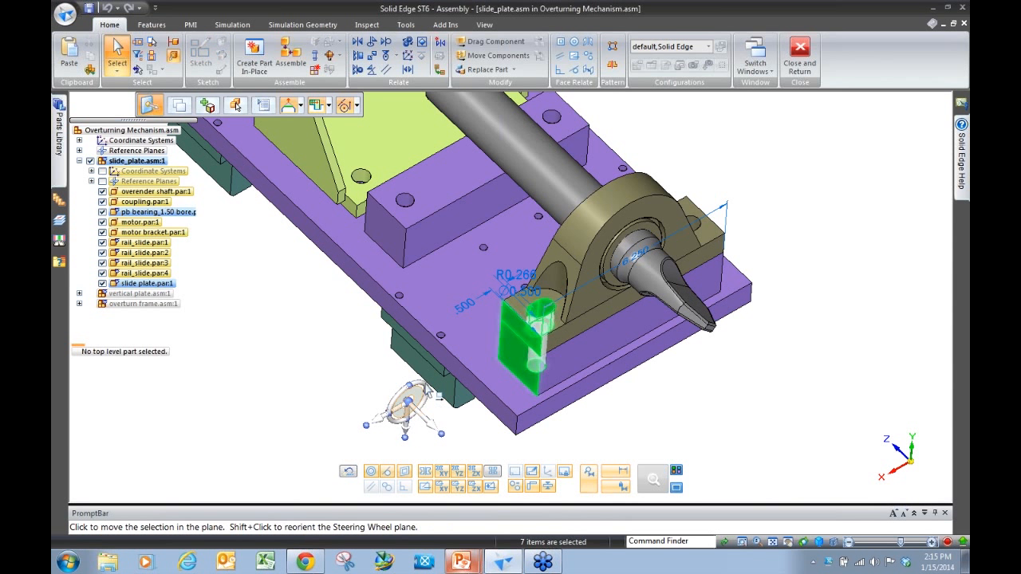
middle_drag(435, 391, 409, 380)
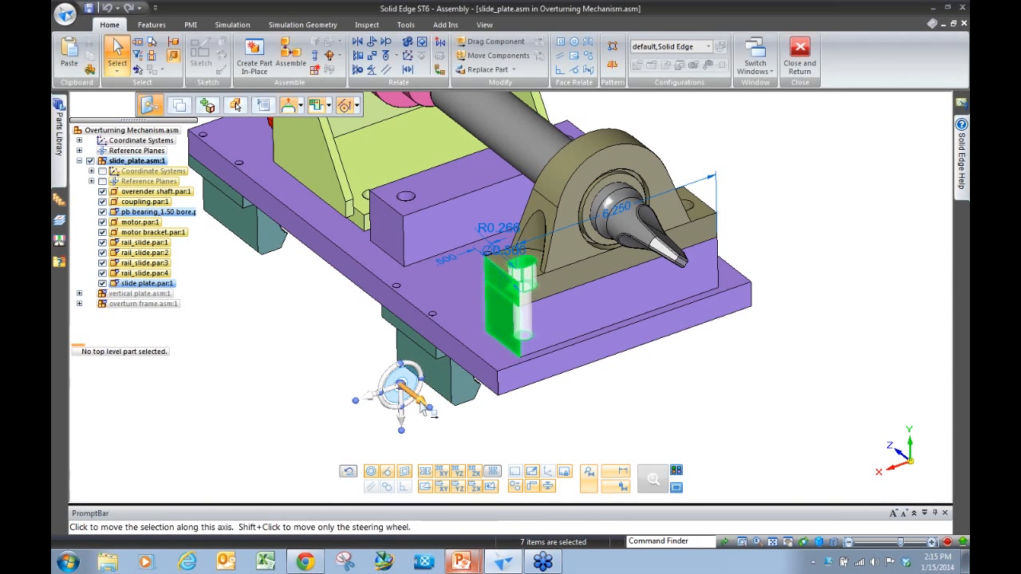
click(383, 393)
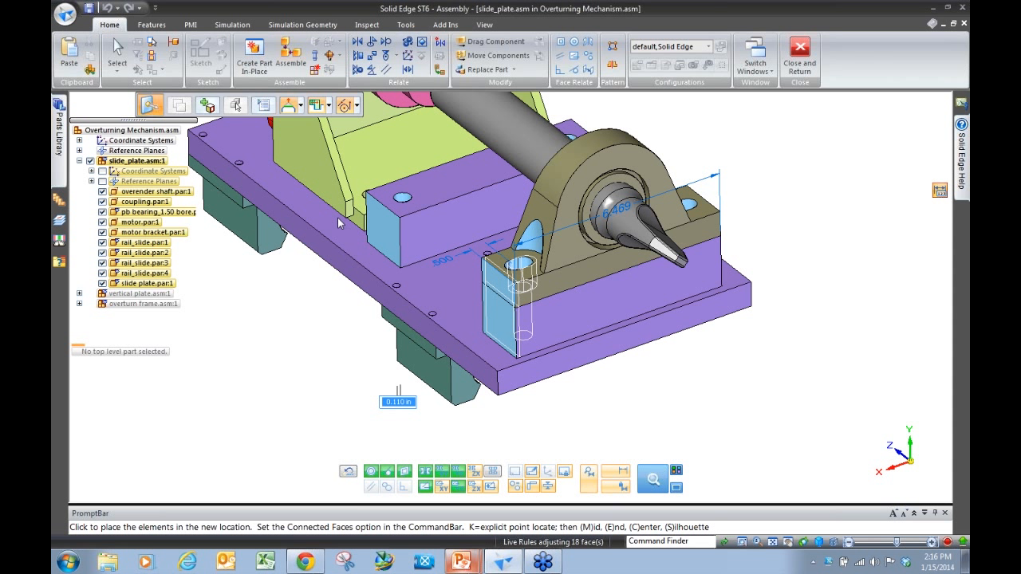
Turn off the Live Rules relations that make the rear block's end face and holes follow the move
click(338, 224)
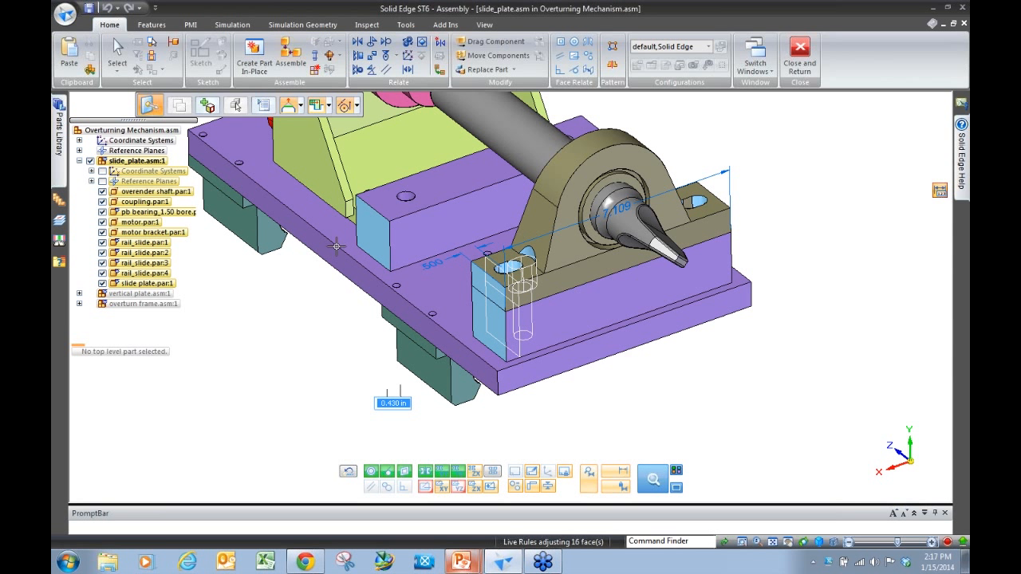
key(p)
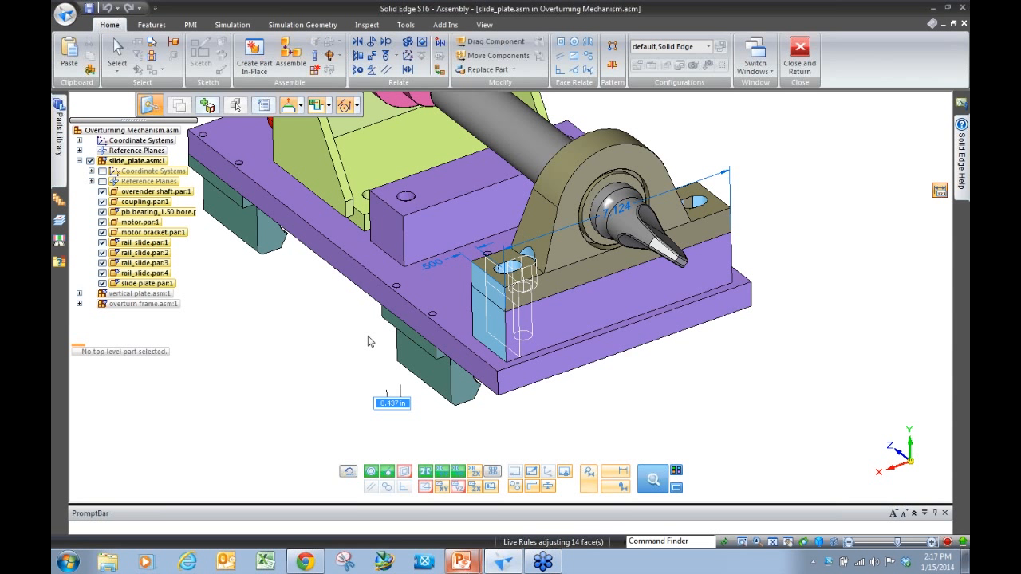
click(368, 339)
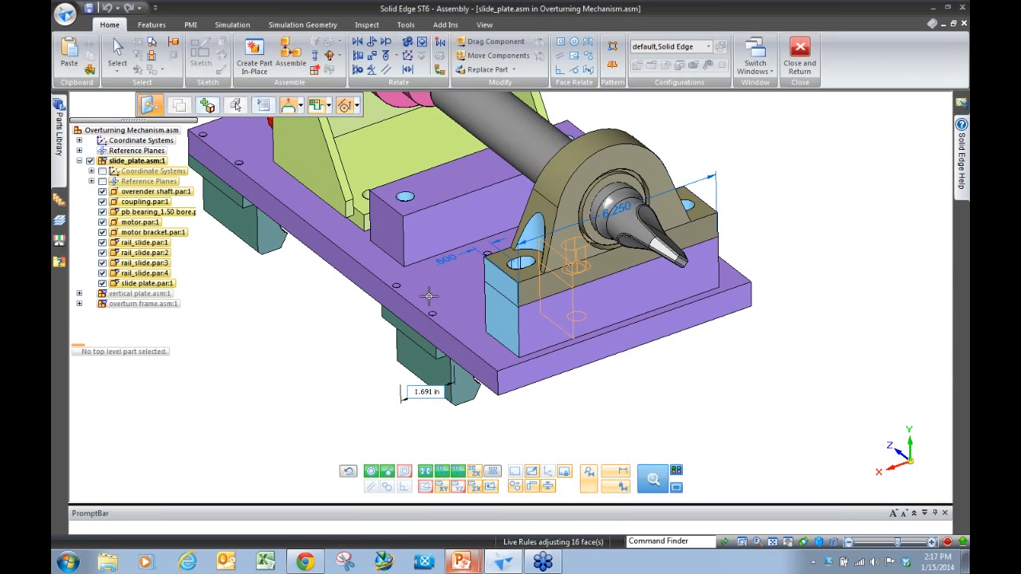
click(429, 296)
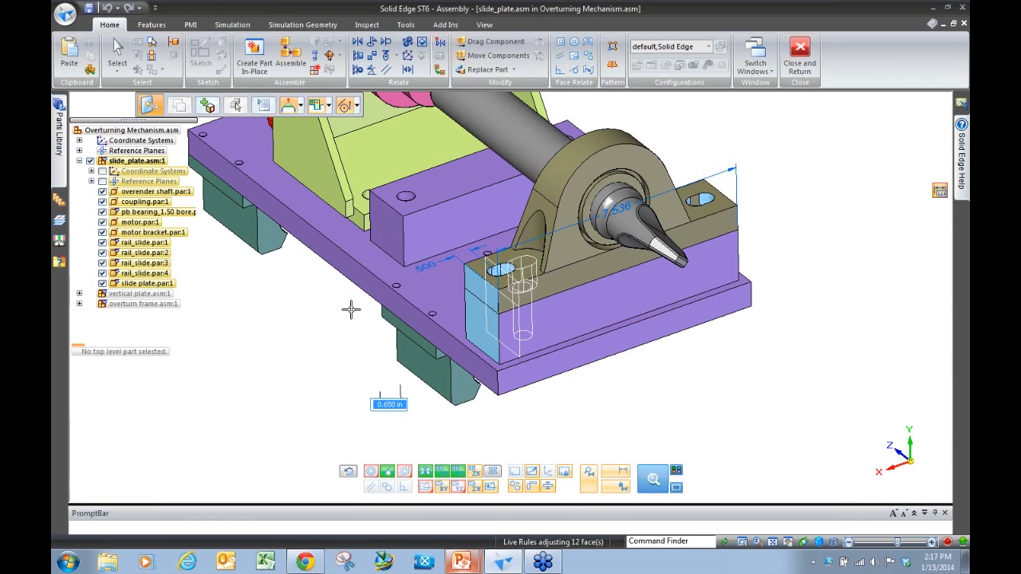
Move the selected faces outward so the dimension spanning the bearing base reaches 7.250 in, and clear the selection
text(.)
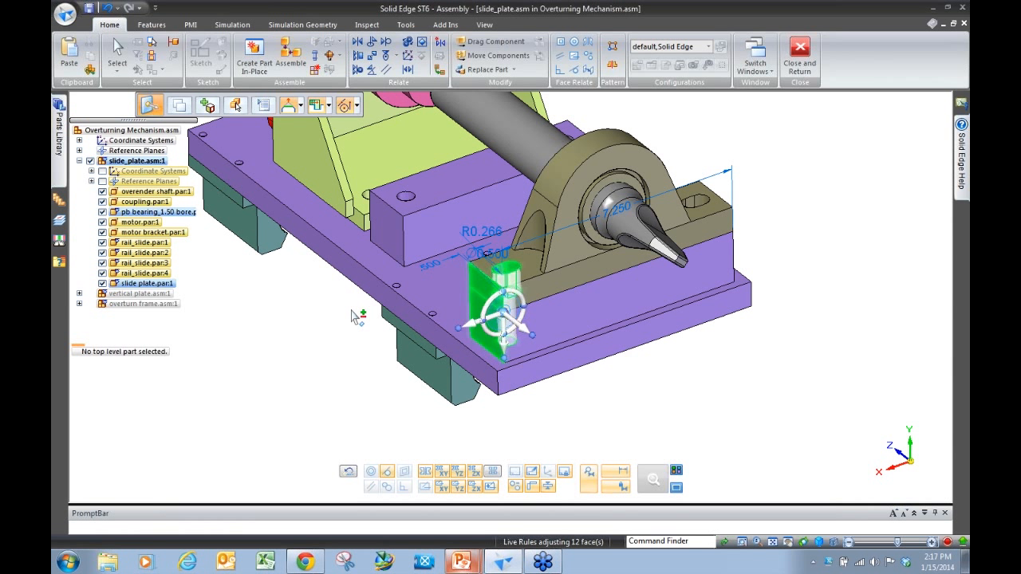
right_click(293, 353)
click(281, 346)
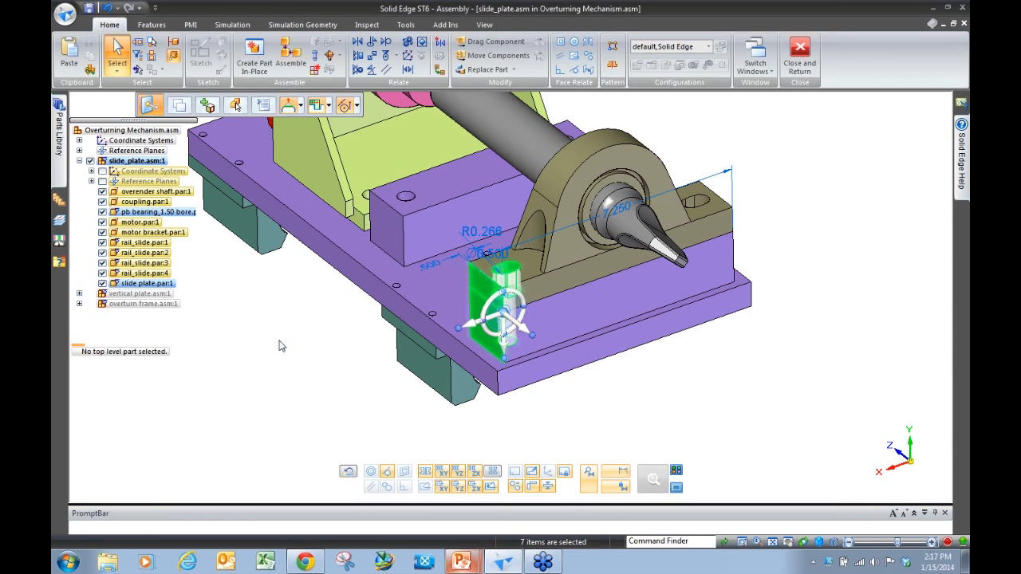
middle_drag(654, 399, 642, 510)
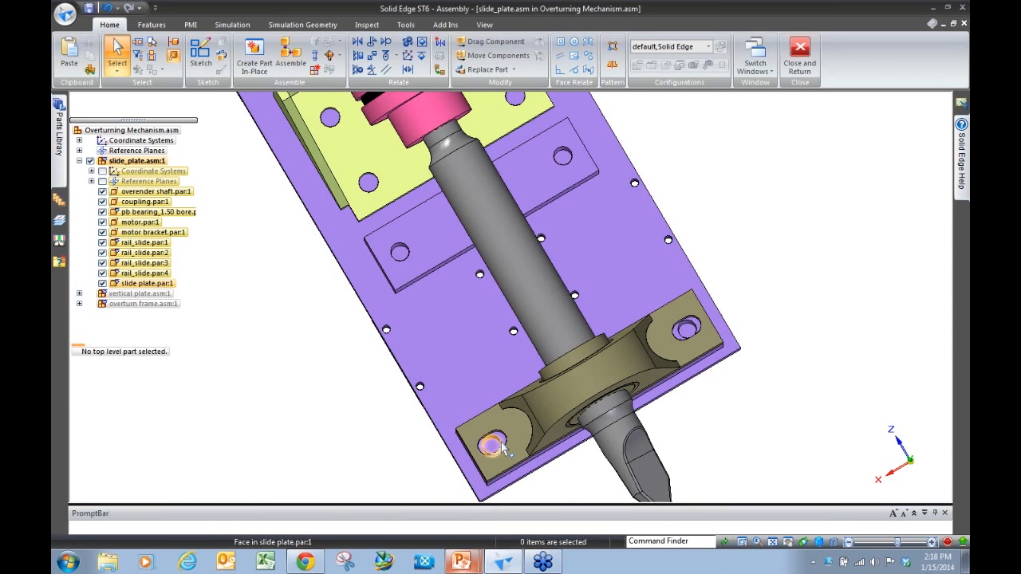
Examine the slide plate assembly from the bearing side around to the four rail slides on the opposite face
middle_drag(496, 445, 539, 415)
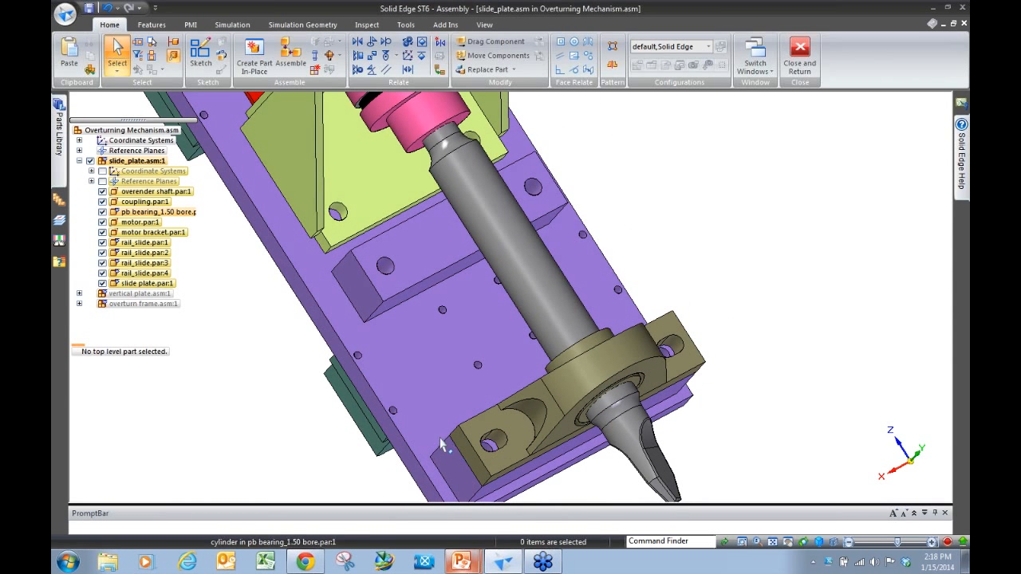
scroll(482, 317, down, 3)
scroll(463, 340, up, 2)
middle_drag(461, 341, 604, 166)
scroll(604, 166, down, 2)
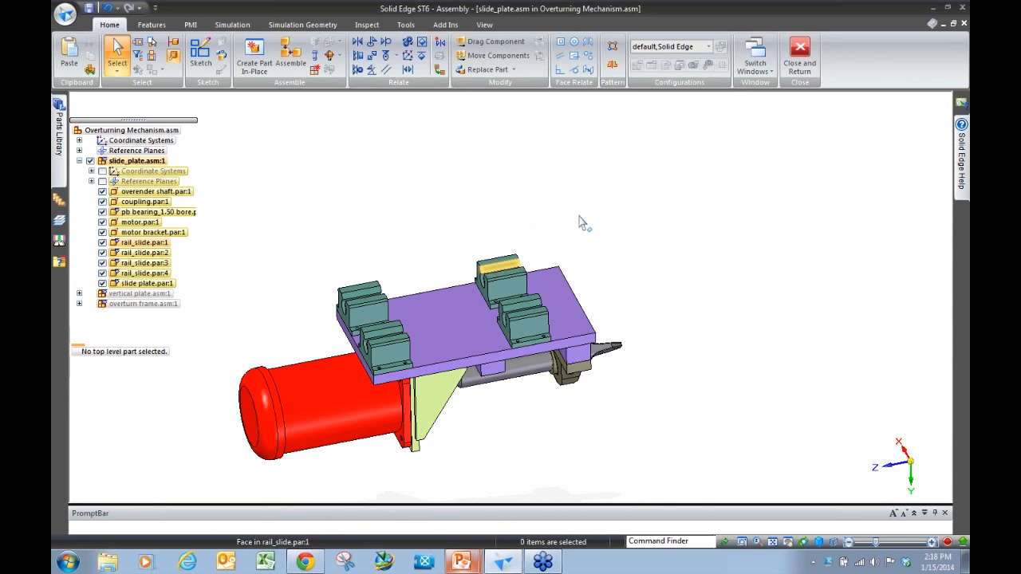
scroll(467, 337, up, 1)
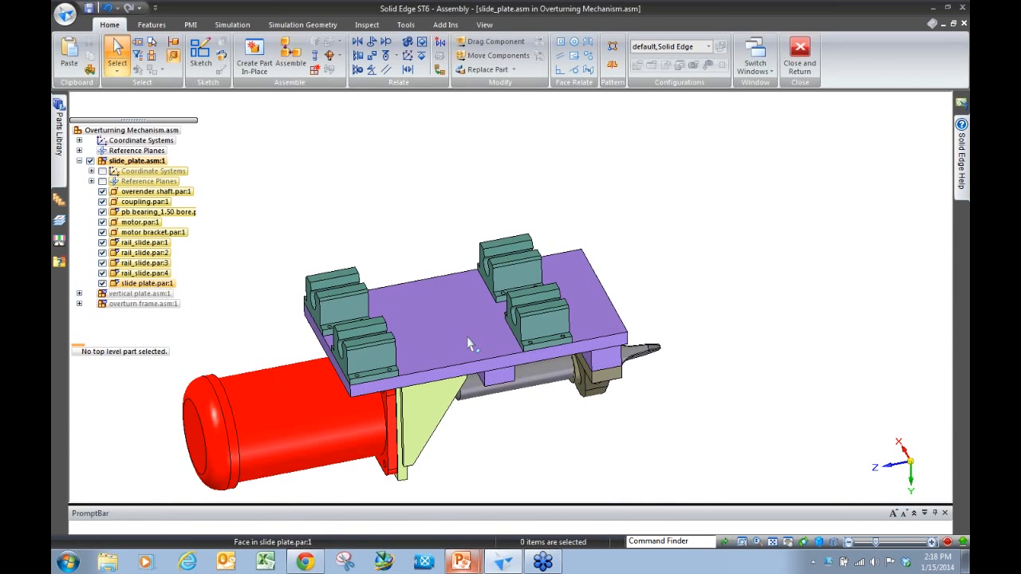
scroll(586, 254, down, 2)
scroll(477, 304, up, 2)
scroll(477, 311, up, 2)
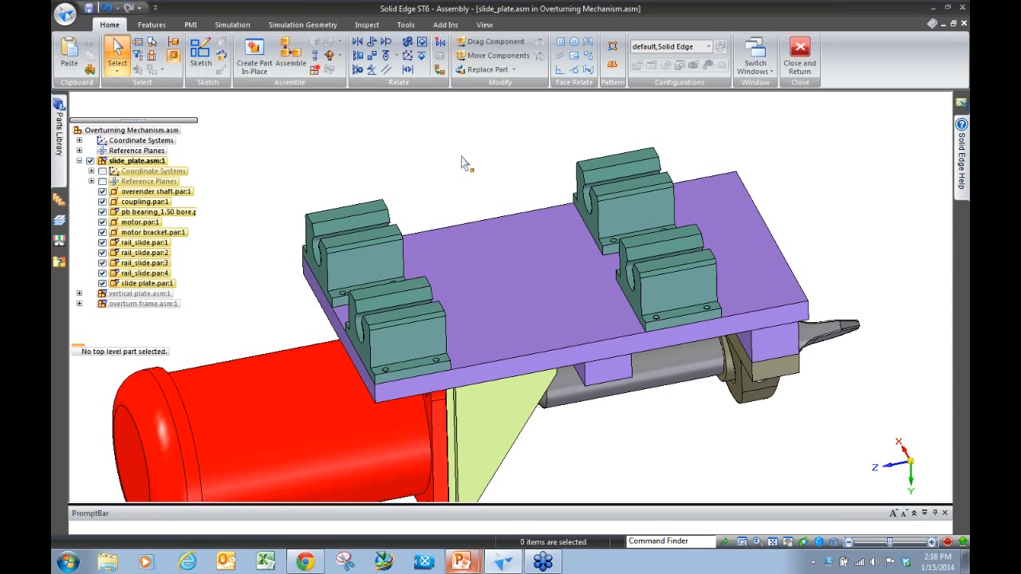
Check the existing relationships of the two rail slides at the motor end of the plate
click(423, 323)
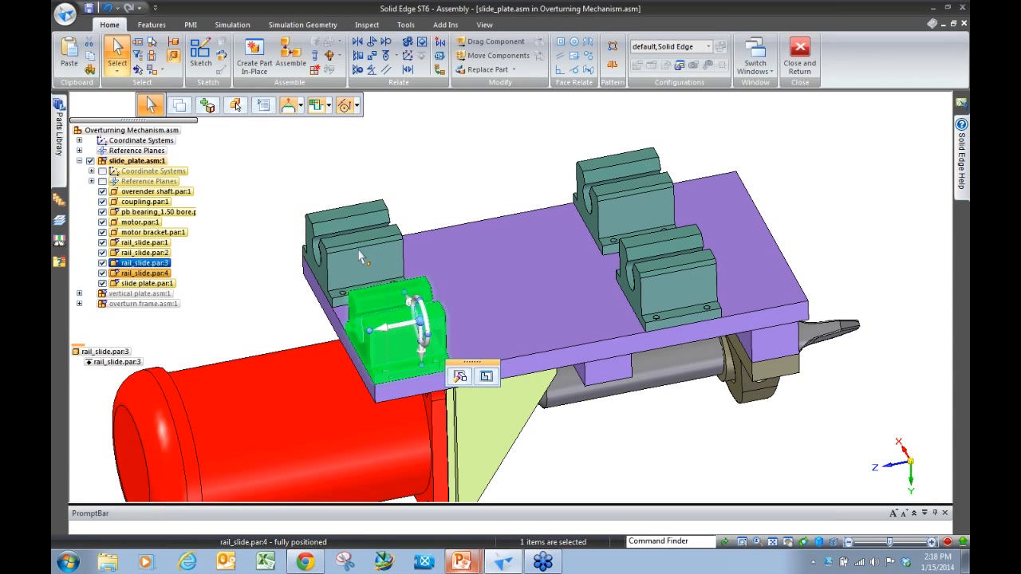
click(323, 254)
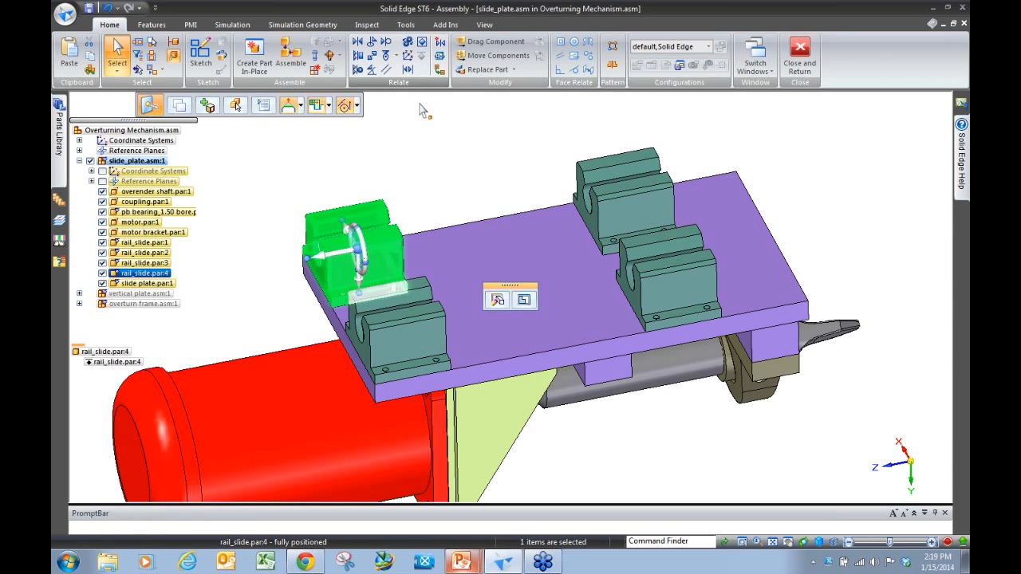
click(434, 152)
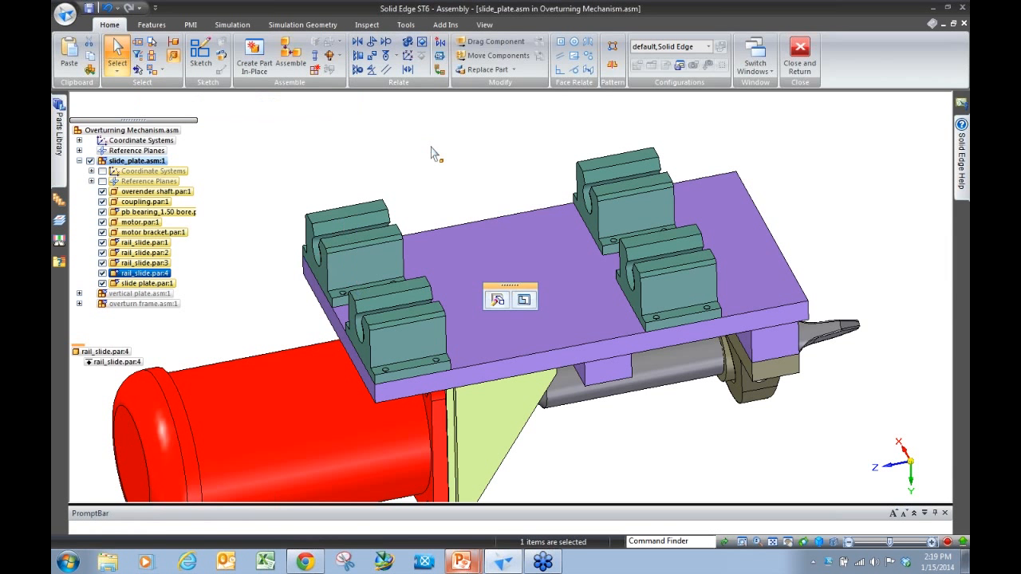
Delete both rail slides at the motor end and rail_slide.par:1, keeping only rail_slide.par:2 on the plate
click(389, 263)
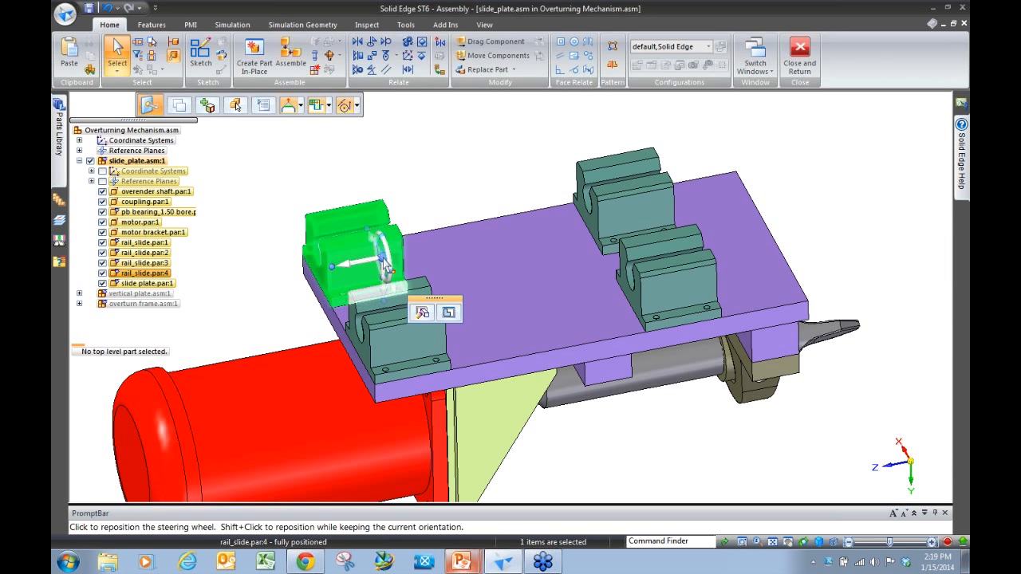
key(Delete)
click(416, 325)
key(Delete)
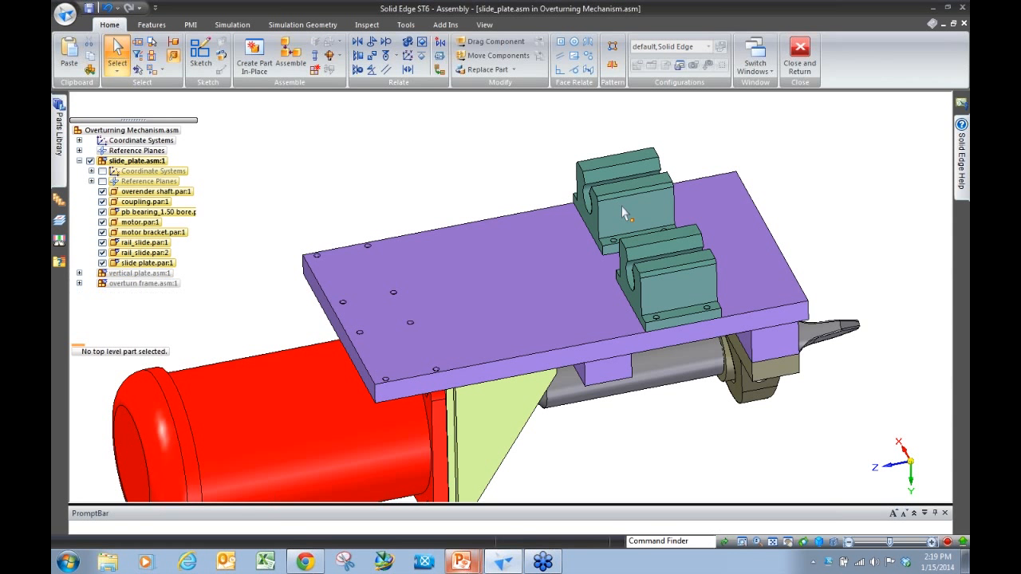
click(622, 206)
key(Delete)
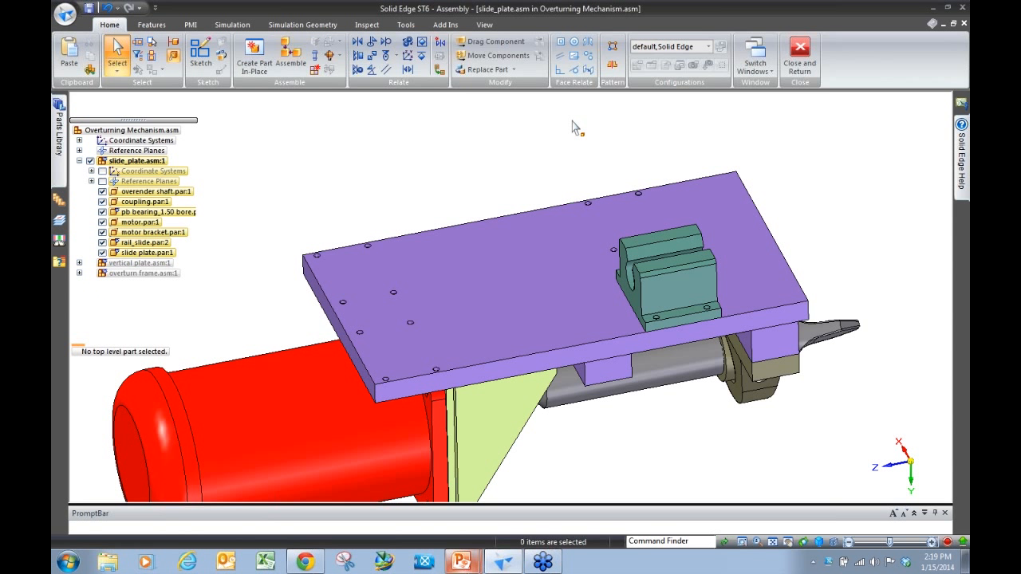
Start the Relationship Assistant, checking Select Set 1 against Select Set 2 and removing grounded part relationships
scroll(691, 283, up, 5)
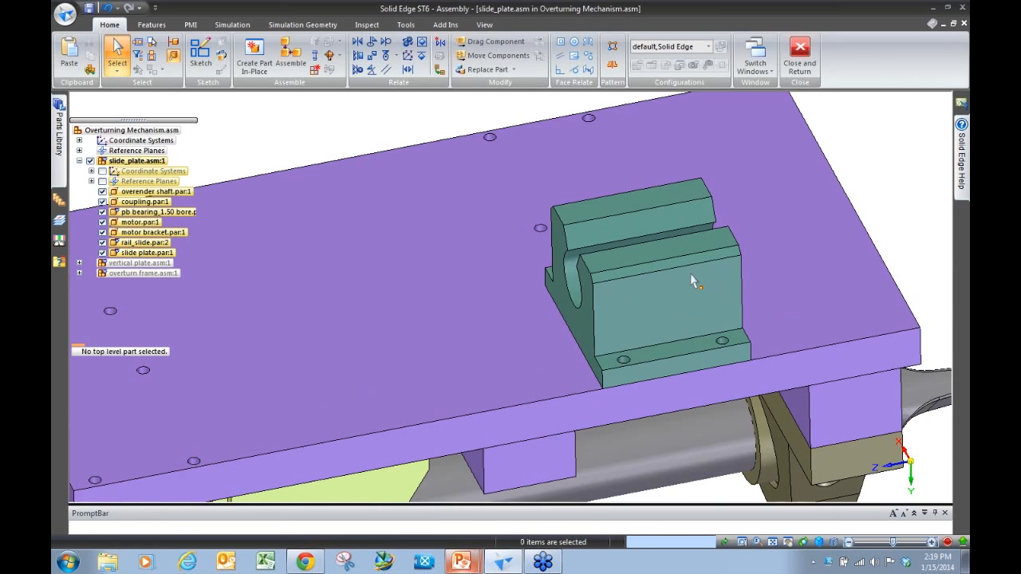
click(676, 299)
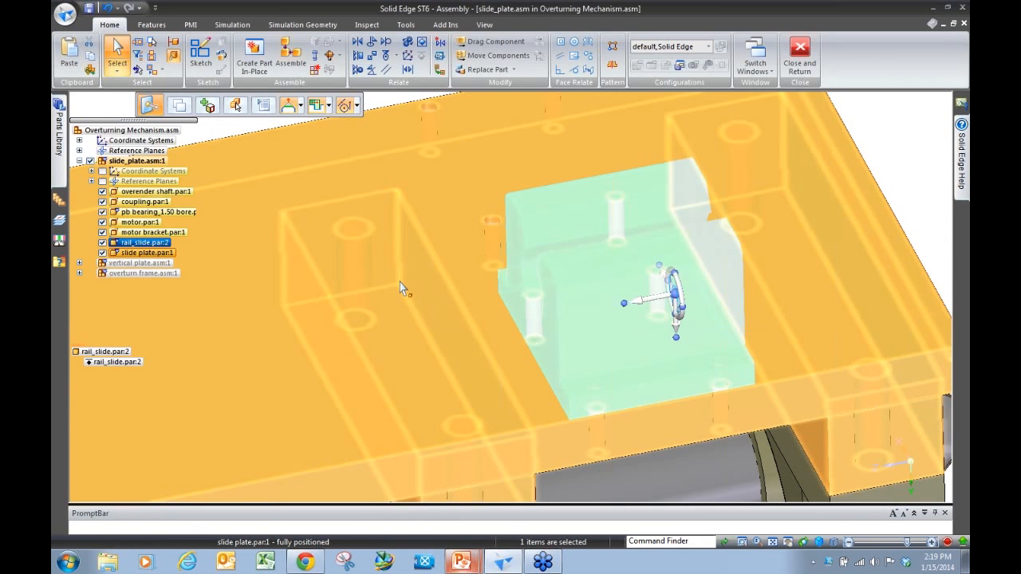
scroll(399, 280, down, 3)
click(481, 118)
click(439, 42)
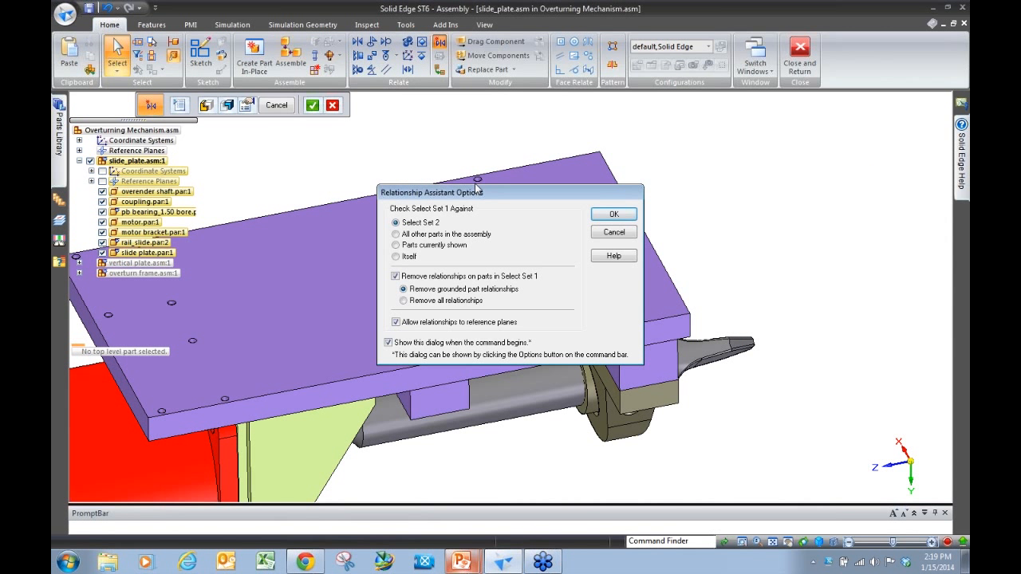
drag(481, 195, 396, 152)
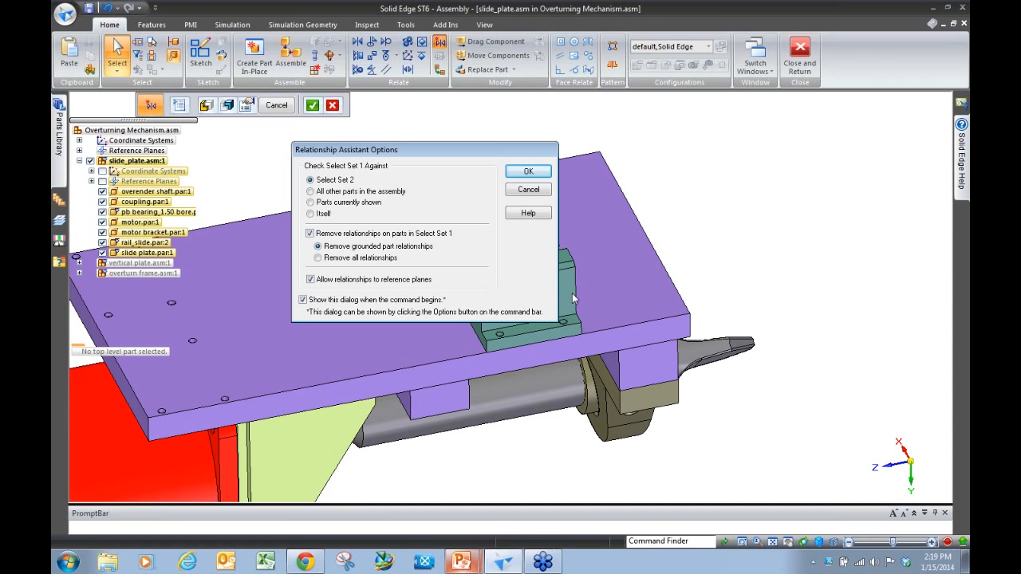
click(529, 172)
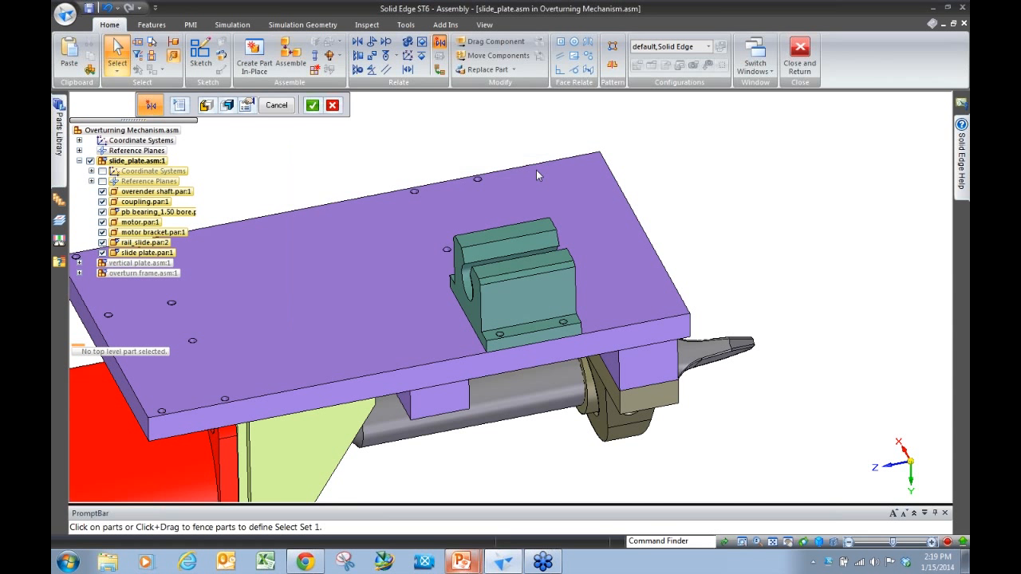
Set the rail slide as Select Set 1 and the slide plate as Select Set 2, and process Mate and Axial Align relationships
click(540, 293)
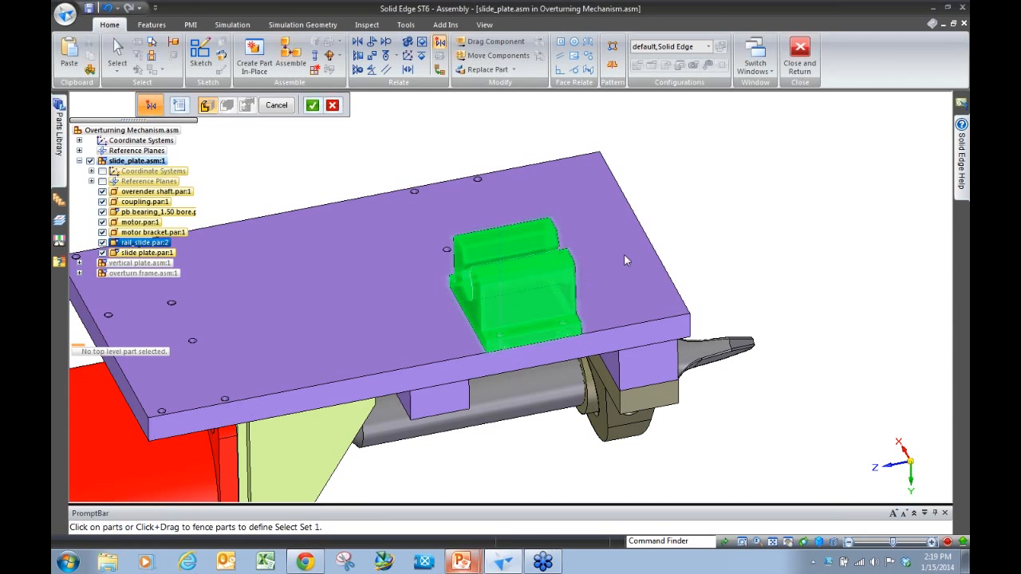
right_click(705, 215)
click(623, 275)
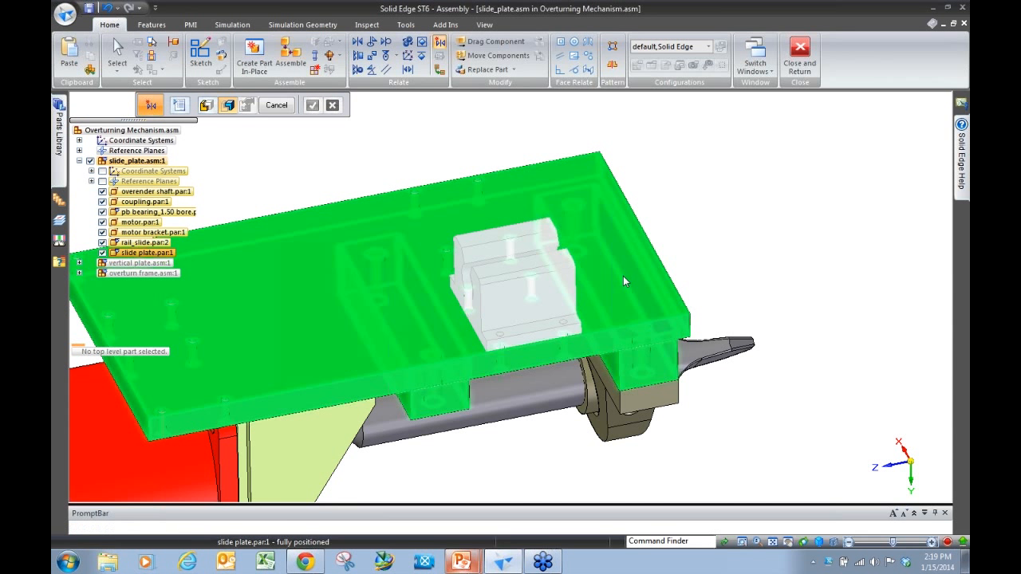
right_click(445, 129)
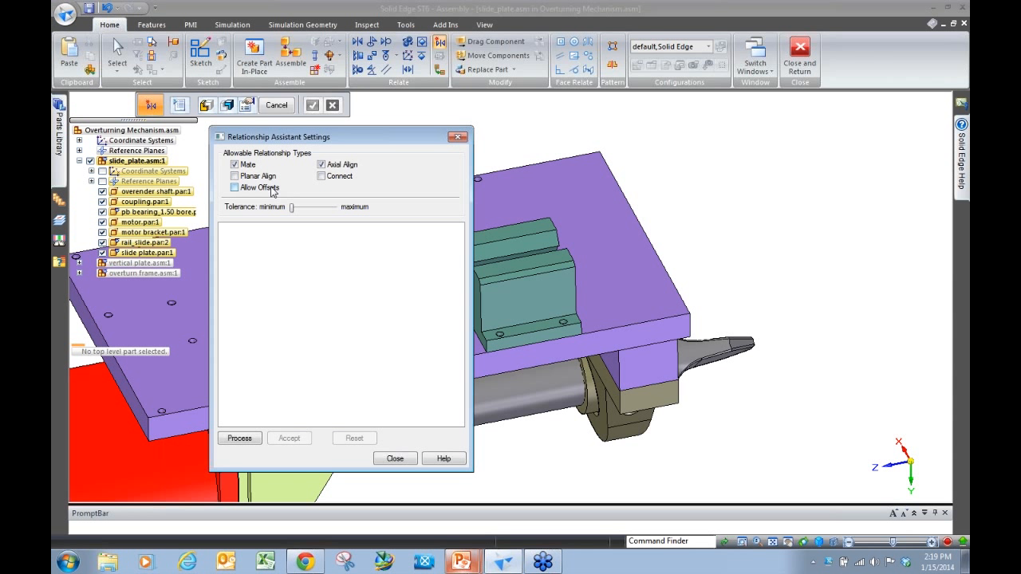
click(240, 440)
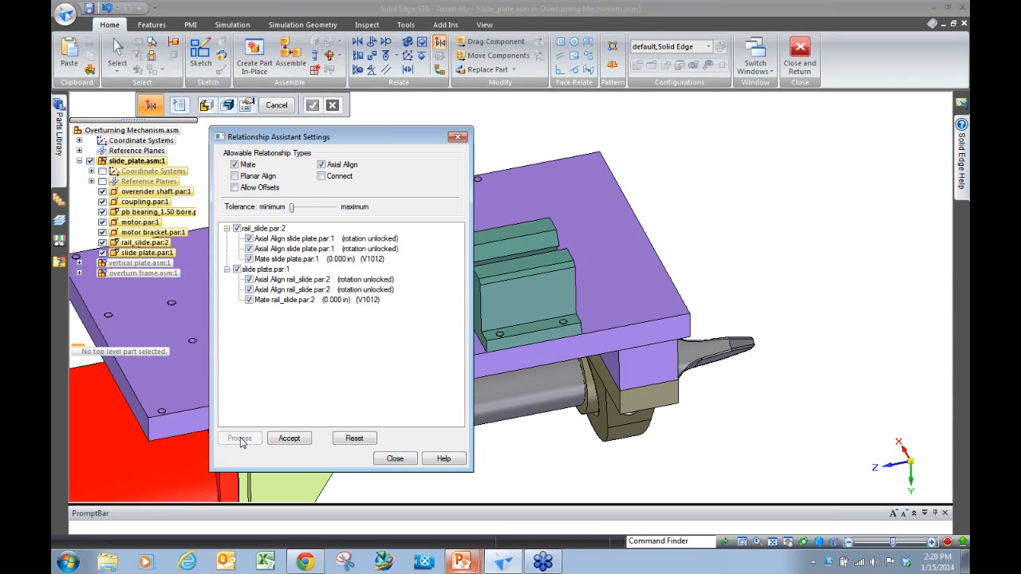
Review the proposed axial align and mate relationships by highlighting their faces on the rail slide and slide plate
drag(317, 142, 259, 151)
click(259, 252)
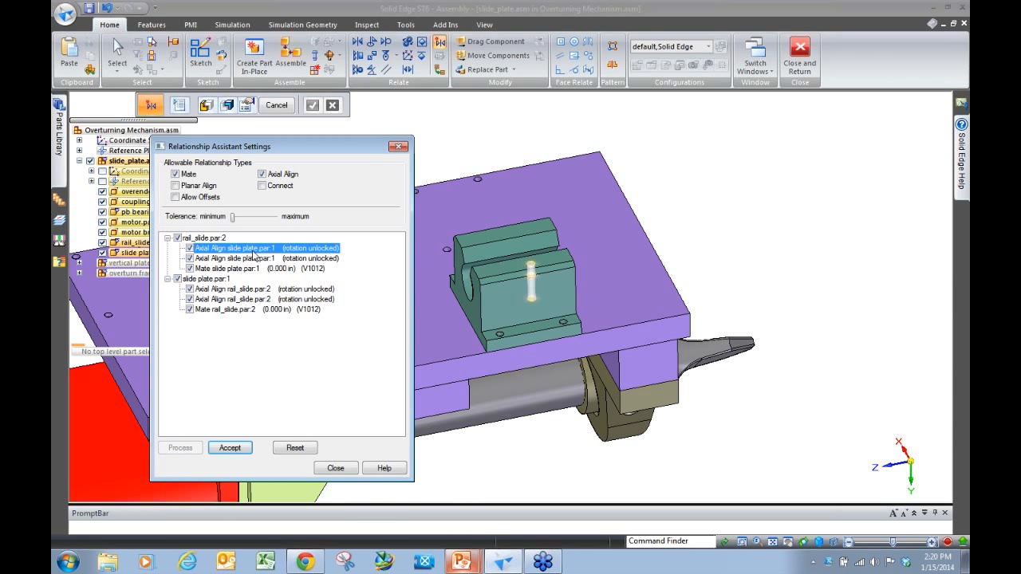
click(256, 260)
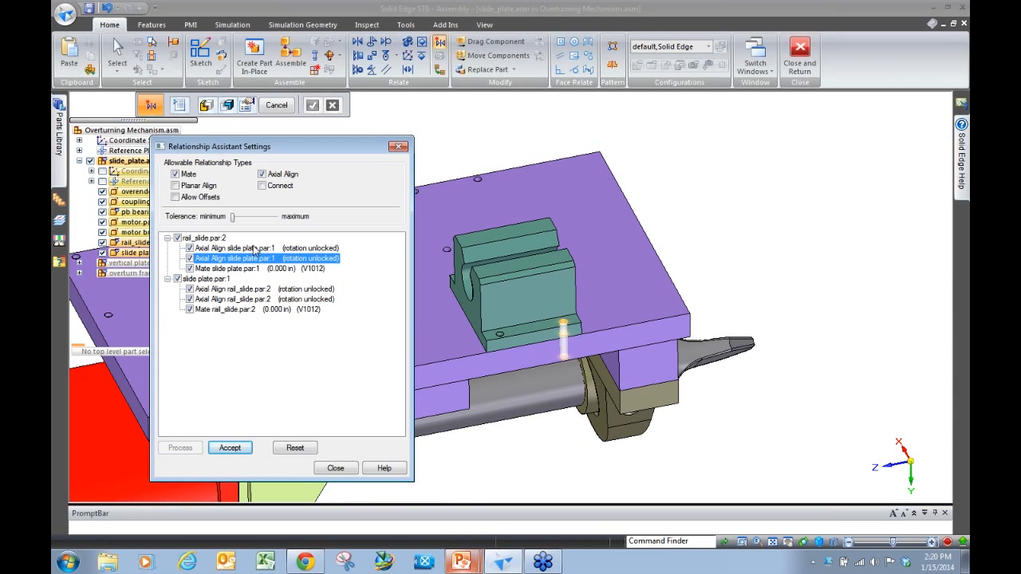
click(256, 271)
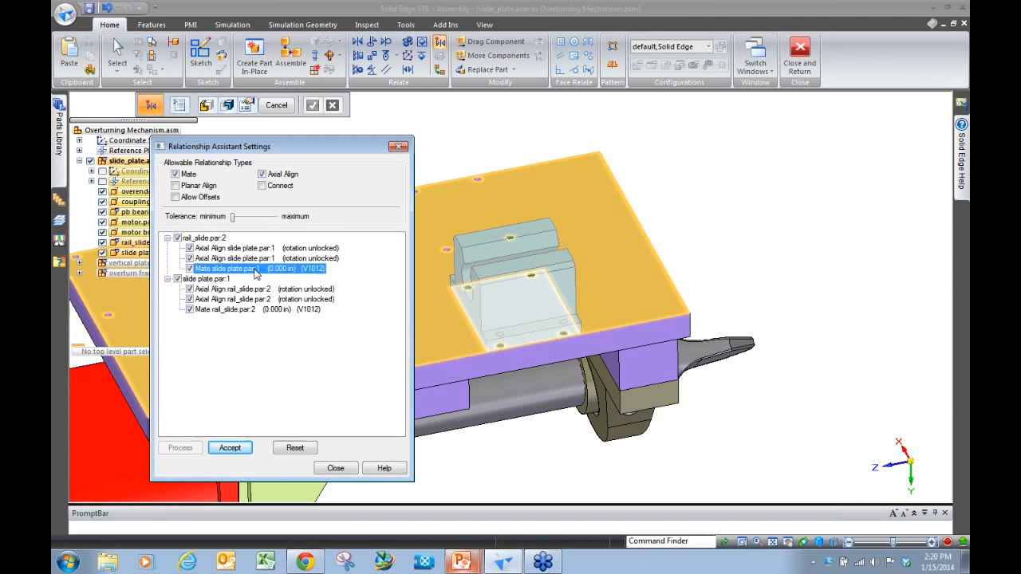
click(255, 289)
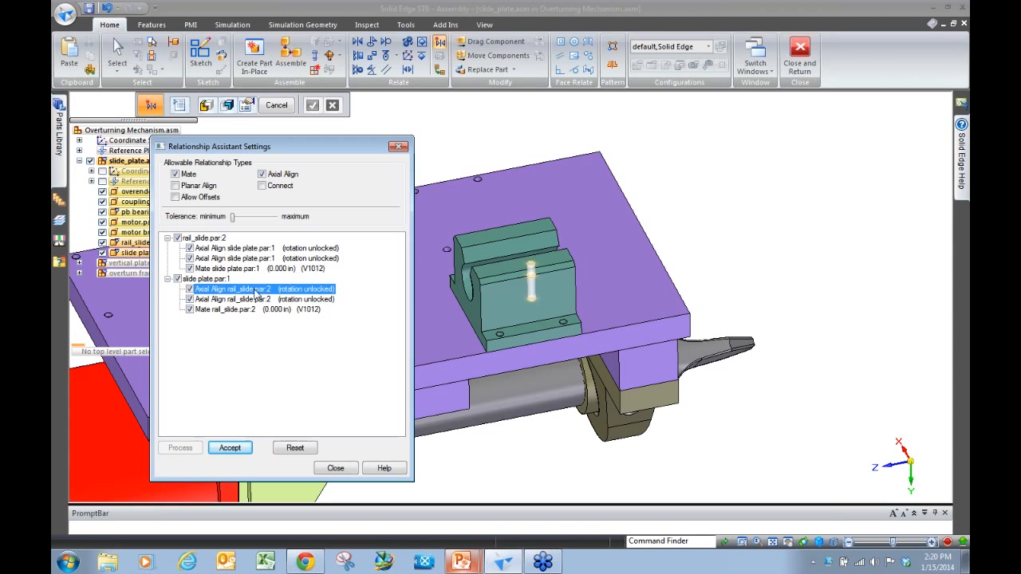
click(255, 300)
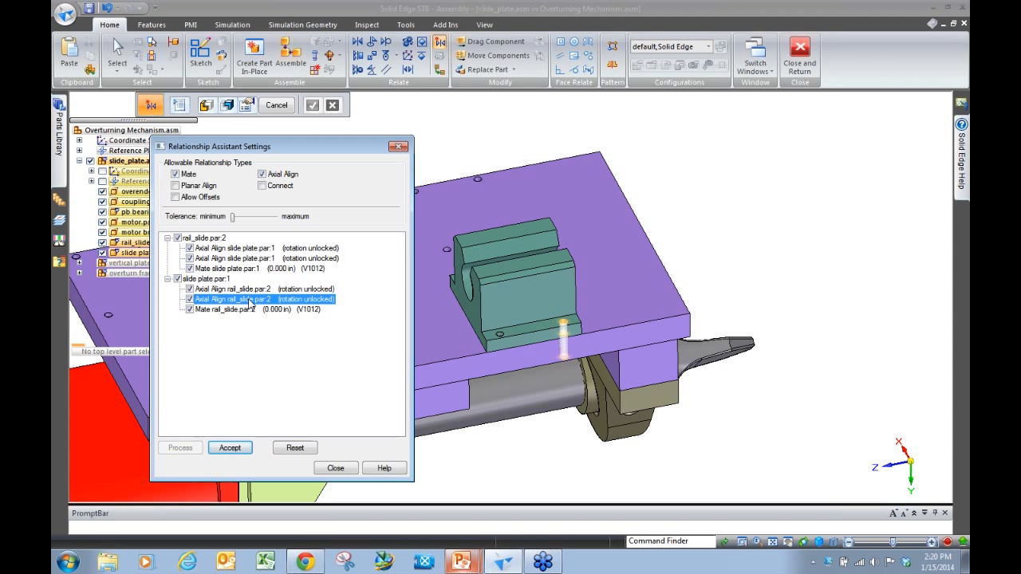
Accept the proposed relationships between the rail slide and slide plate, and finish the Relationship Assistant
click(235, 449)
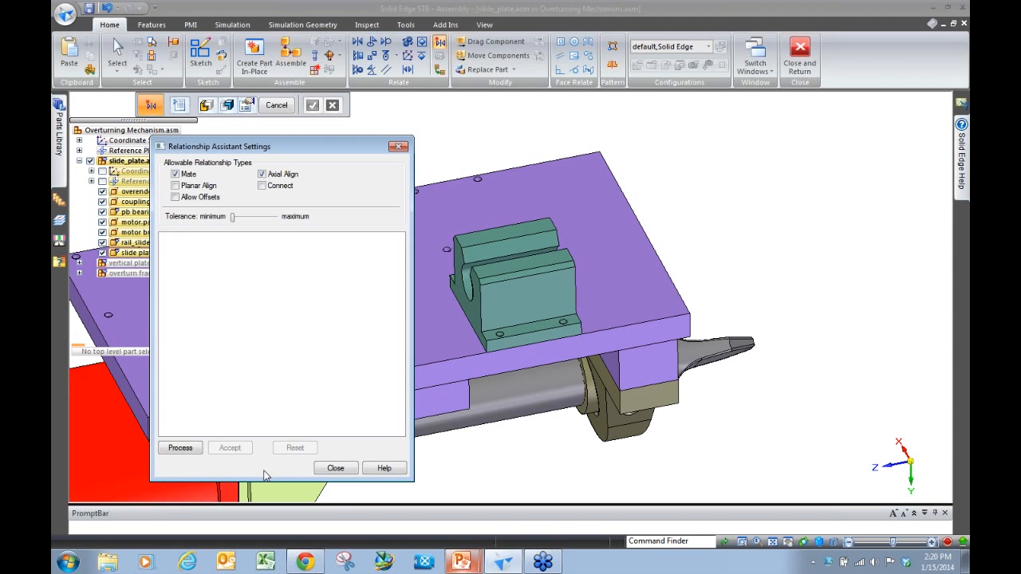
click(328, 470)
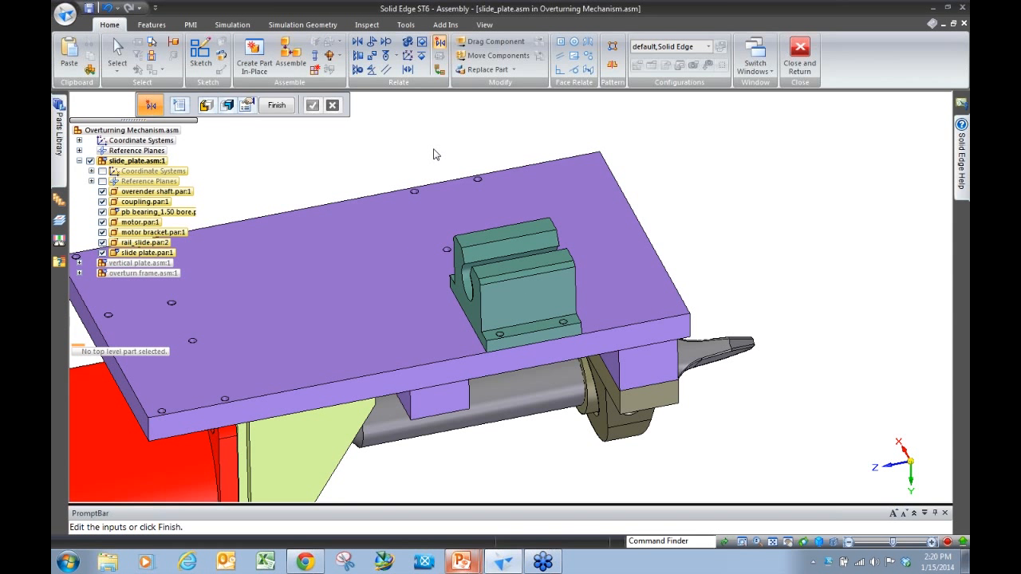
click(277, 104)
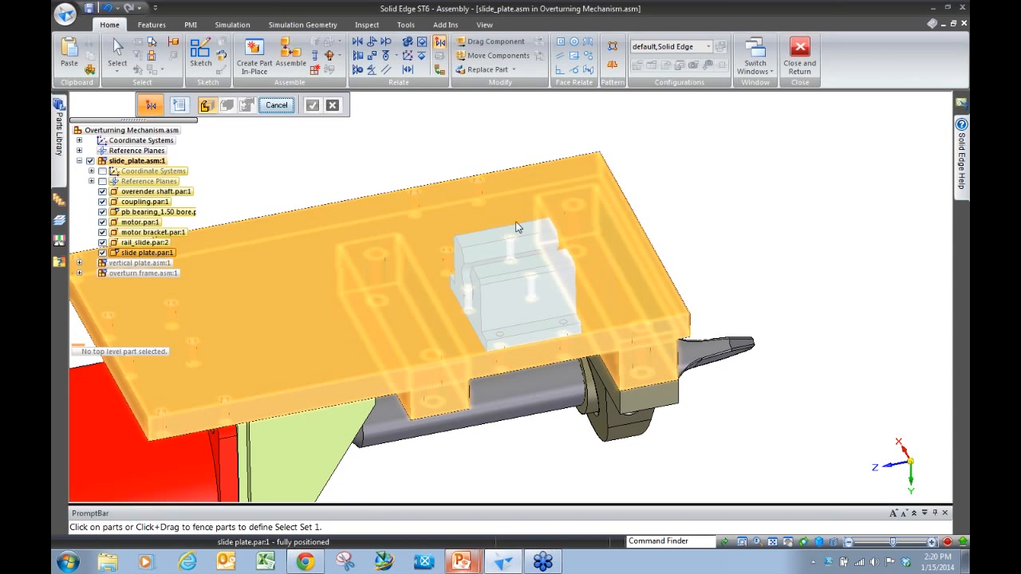
key(Escape)
Delete all relationships between the remaining rail slide and the slide plate
click(516, 260)
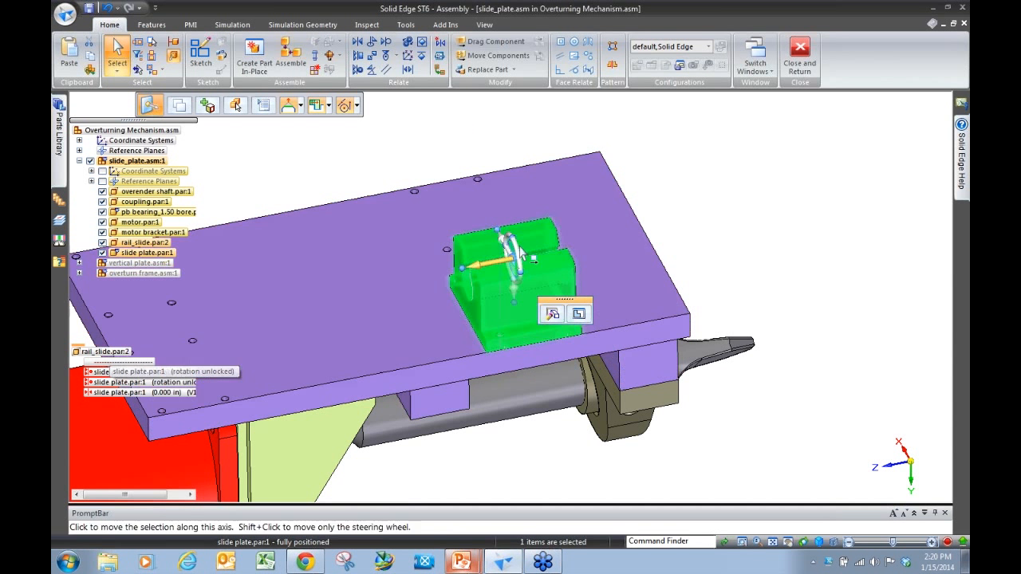
scroll(810, 185, down, 1)
scroll(809, 178, down, 1)
click(124, 380)
key(Delete)
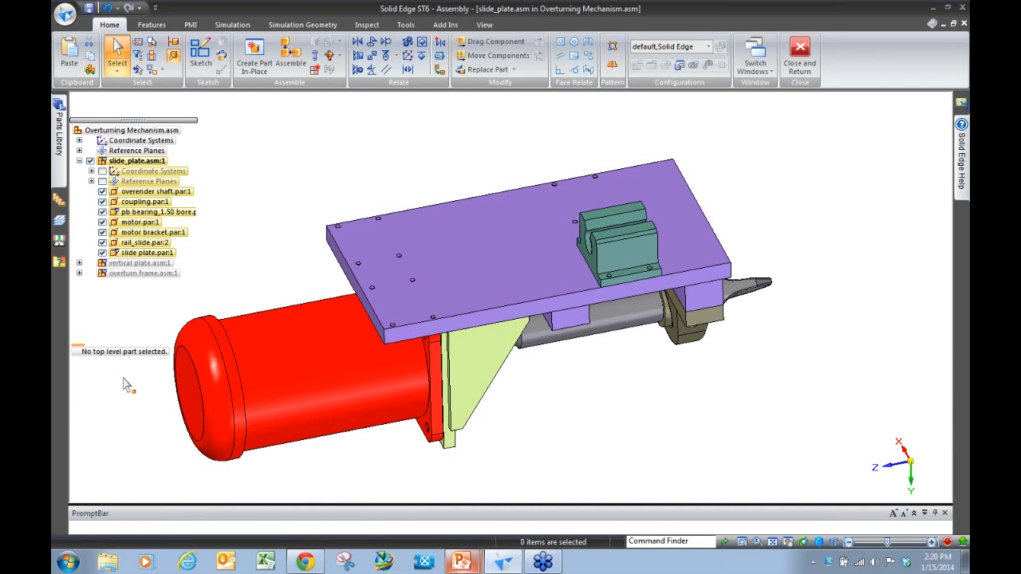
click(633, 249)
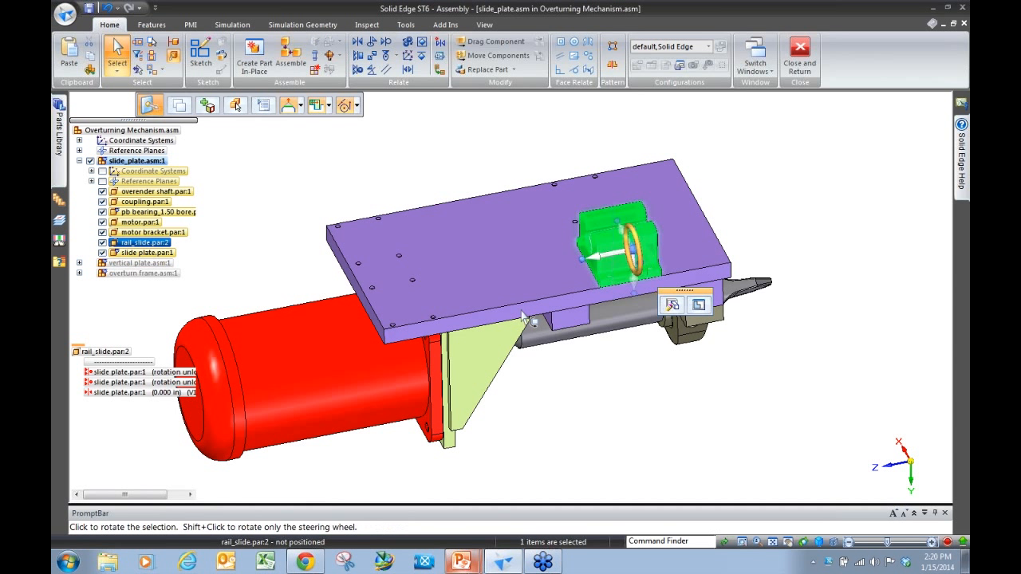
click(146, 371)
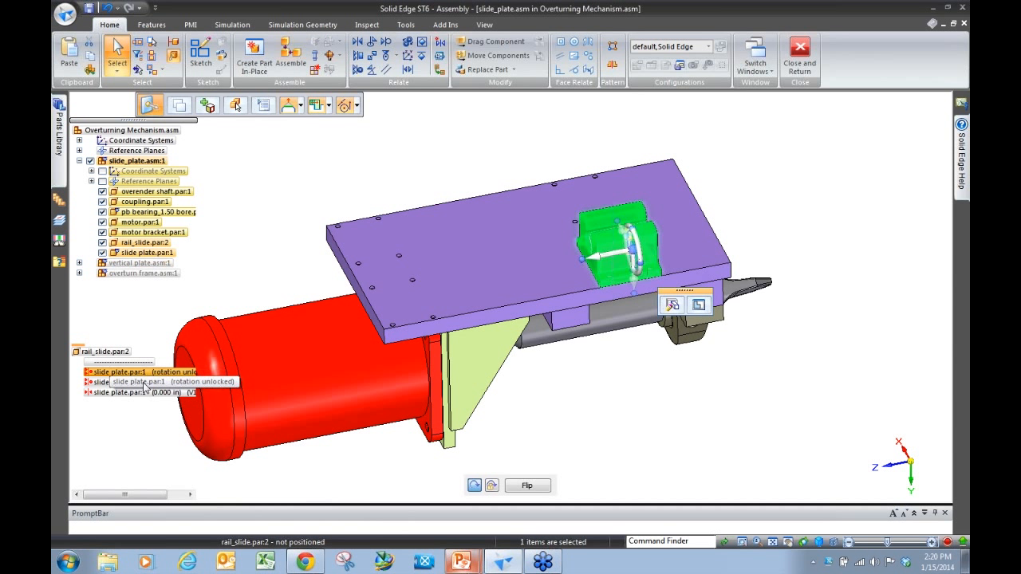
shift+click(139, 393)
right_click(139, 392)
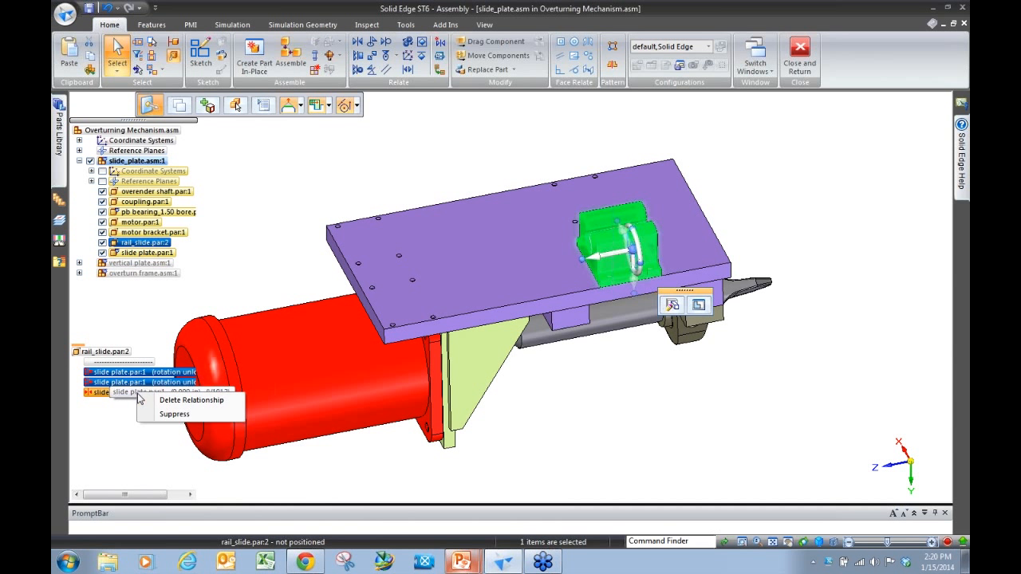
click(179, 400)
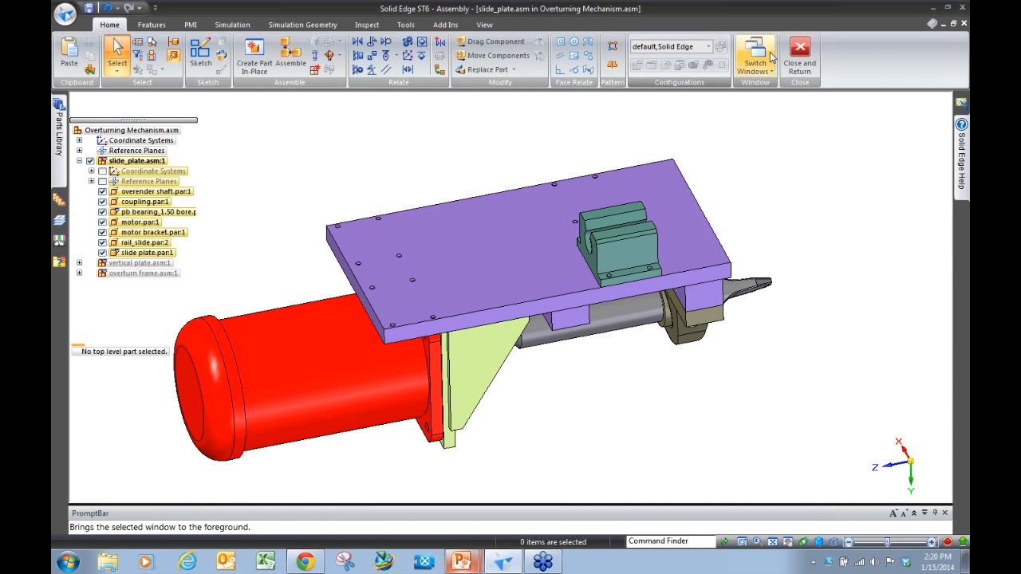
Examine the rail slide's mounting hole and its placement on the slide plate
scroll(643, 360, up, 2)
scroll(642, 360, up, 3)
scroll(552, 167, down, 3)
middle_drag(567, 130, 625, 153)
scroll(622, 155, up, 5)
scroll(622, 210, up, 2)
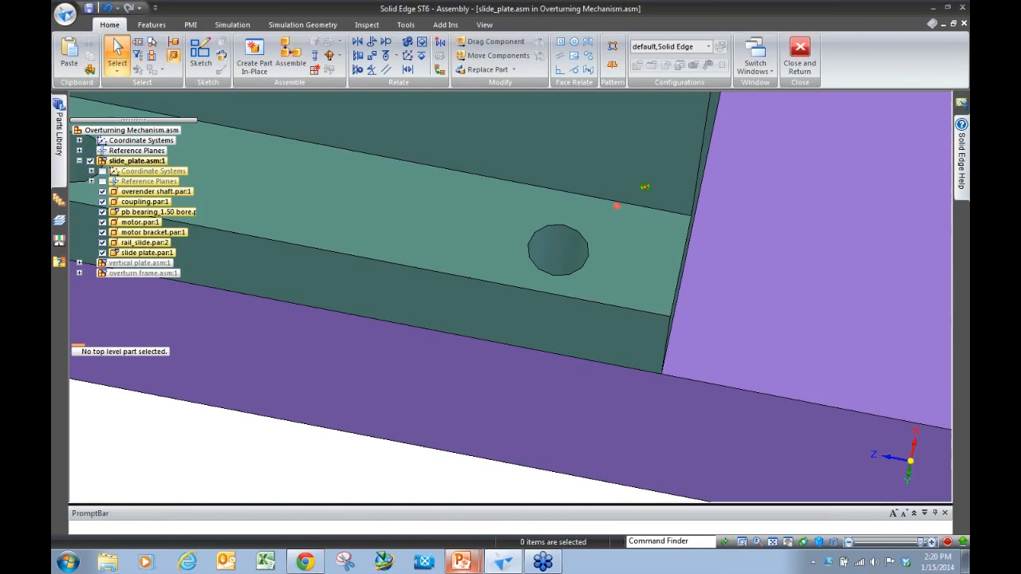
scroll(624, 210, down, 5)
scroll(558, 313, up, 2)
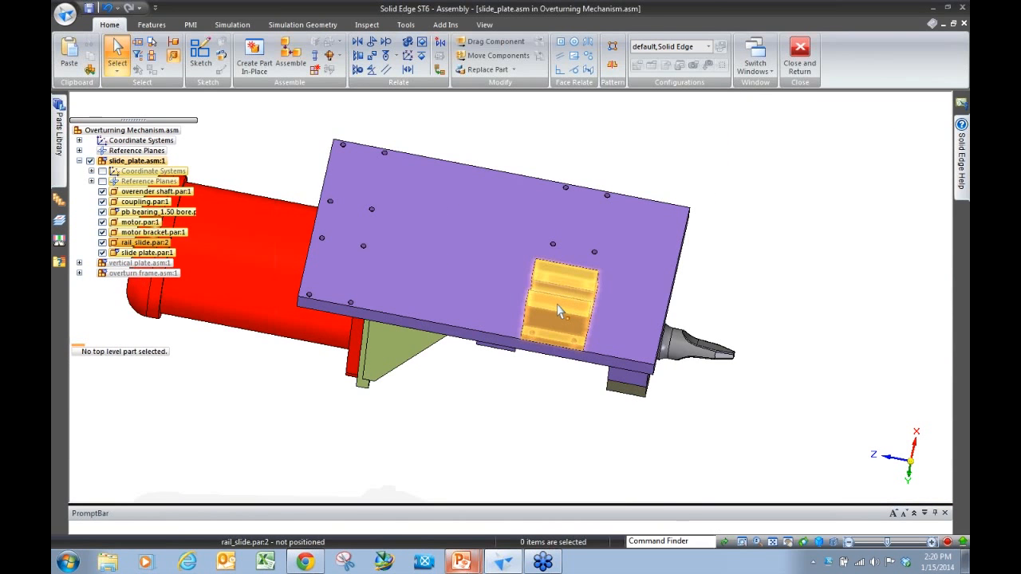
Delete the axial align and mate relationships between the rail slide and the slide plate
scroll(558, 313, up, 2)
scroll(558, 313, down, 3)
click(558, 312)
click(120, 371)
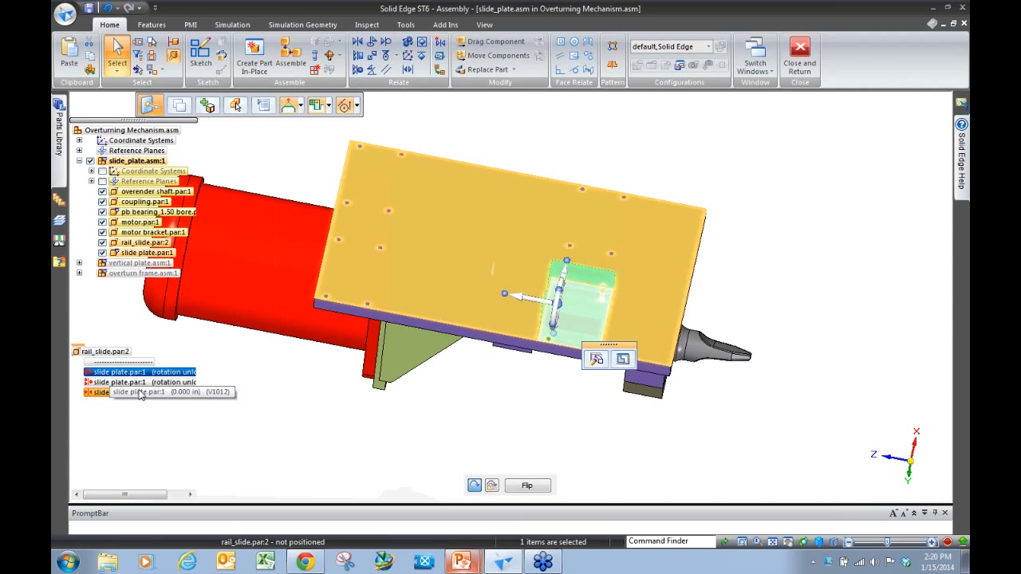
click(138, 392)
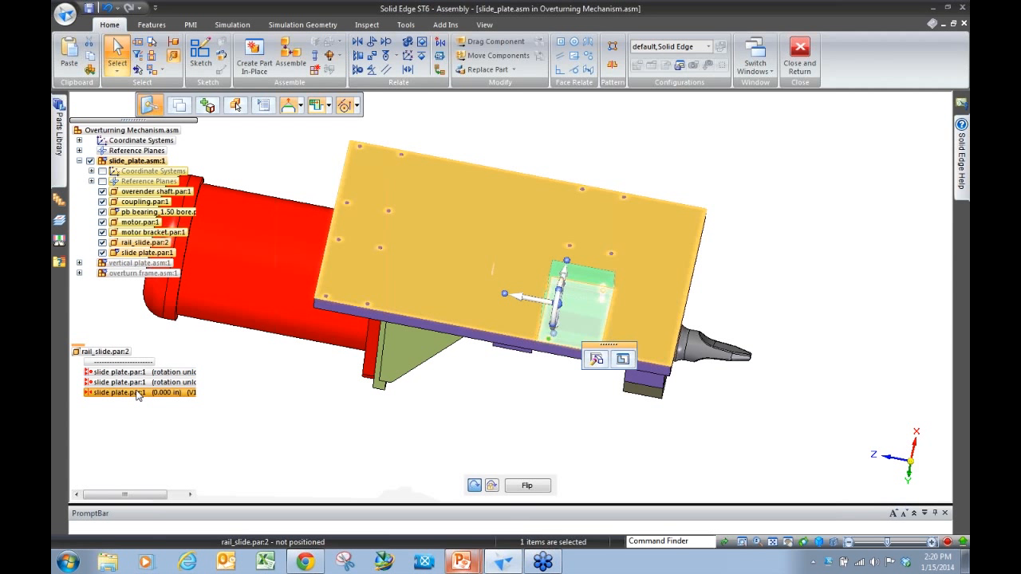
shift+click(138, 394)
key(Delete)
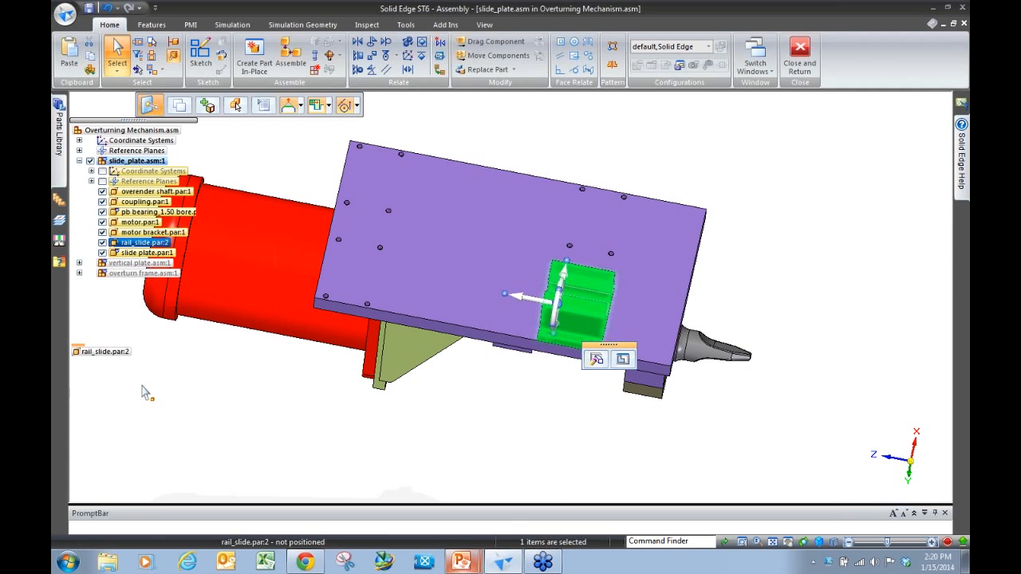
click(250, 474)
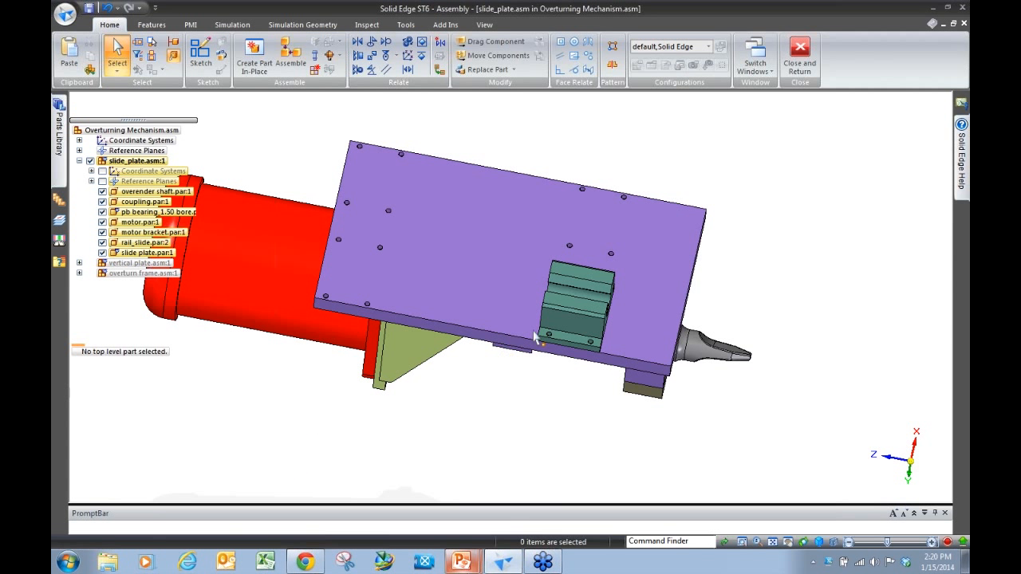
click(572, 304)
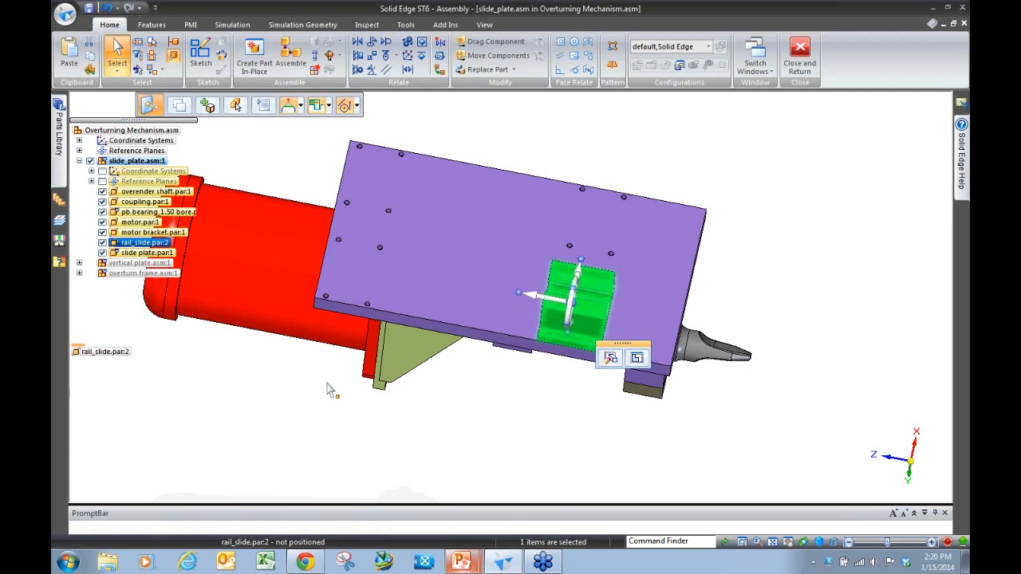
click(505, 408)
Start the Relationship Assistant, checking the rail slide as Select Set 1 against the slide plate as Select Set 2
middle_drag(548, 354, 497, 324)
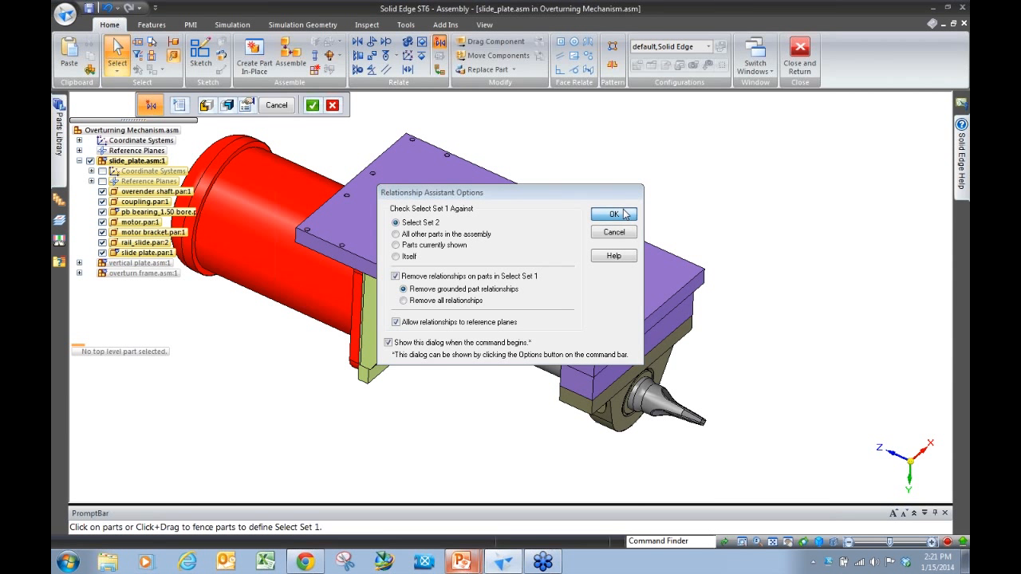
click(624, 214)
click(556, 305)
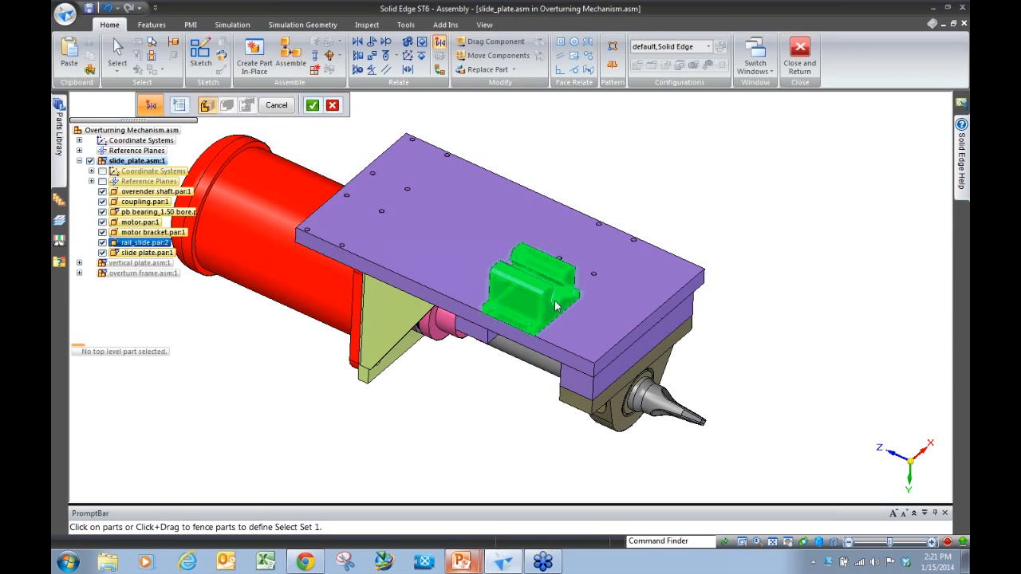
right_click(695, 190)
click(646, 272)
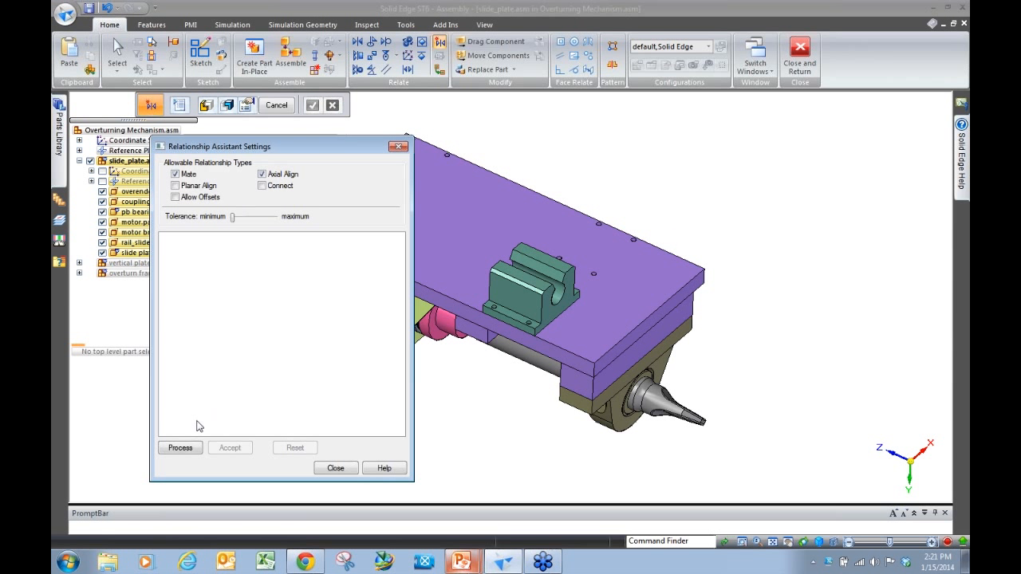
Process and accept the mate and axial align relationships between the rail slide and slide plate, and finish the Relationship Assistant
click(192, 448)
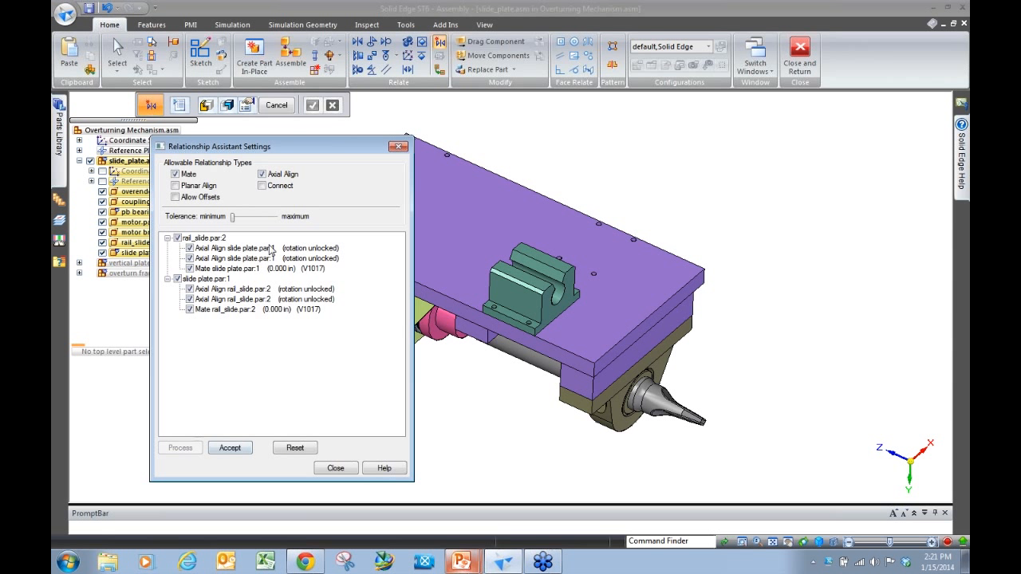
click(241, 450)
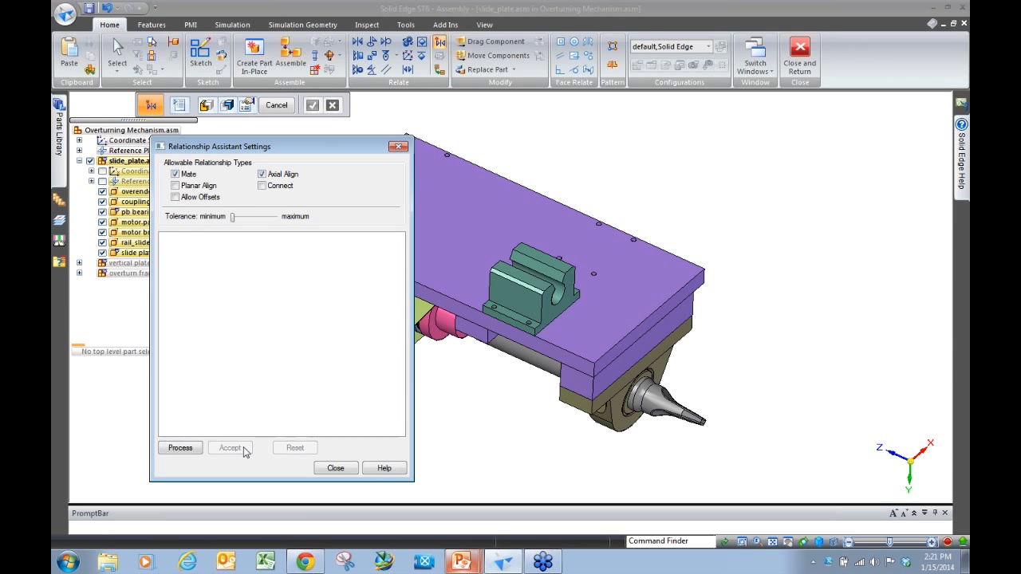
click(323, 471)
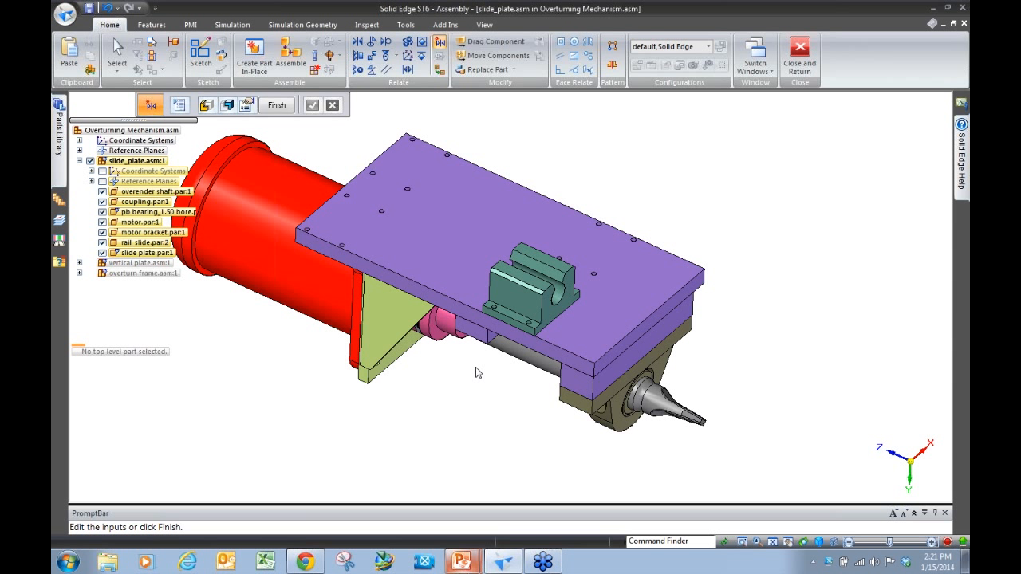
click(291, 106)
click(279, 106)
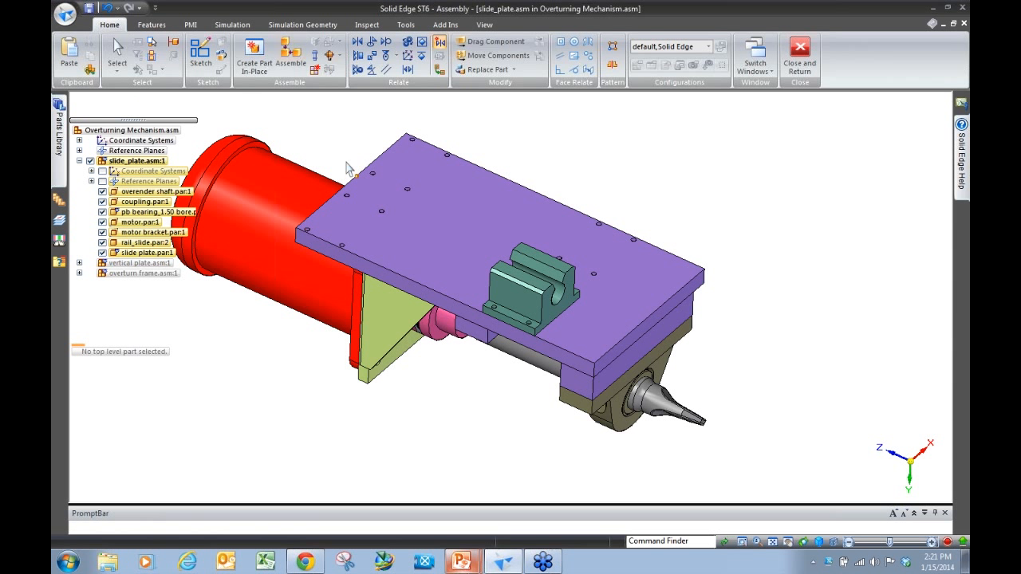
Review the rail slide's axial align and mate relationships by highlighting their faces on the slide plate
click(534, 313)
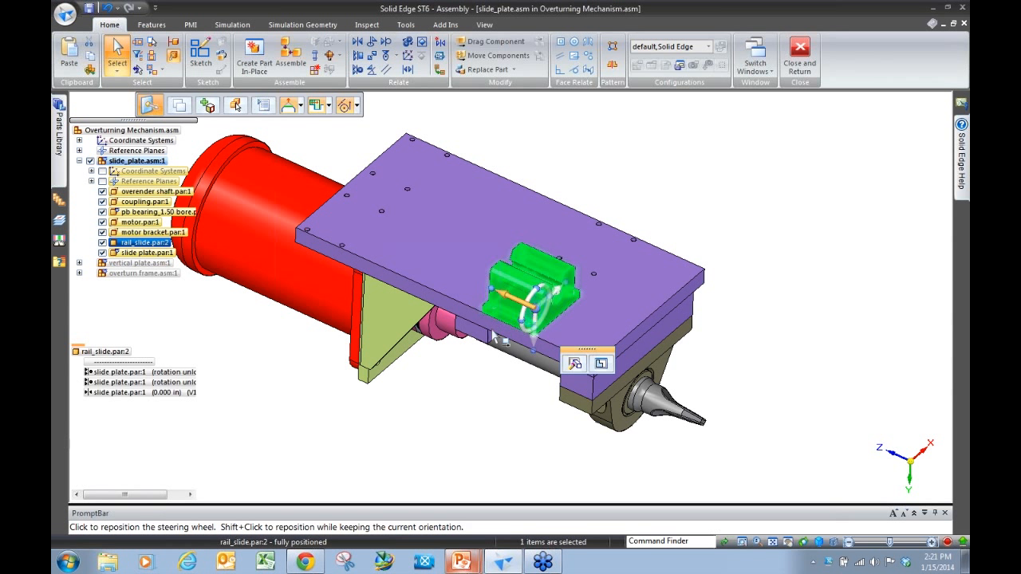
click(144, 372)
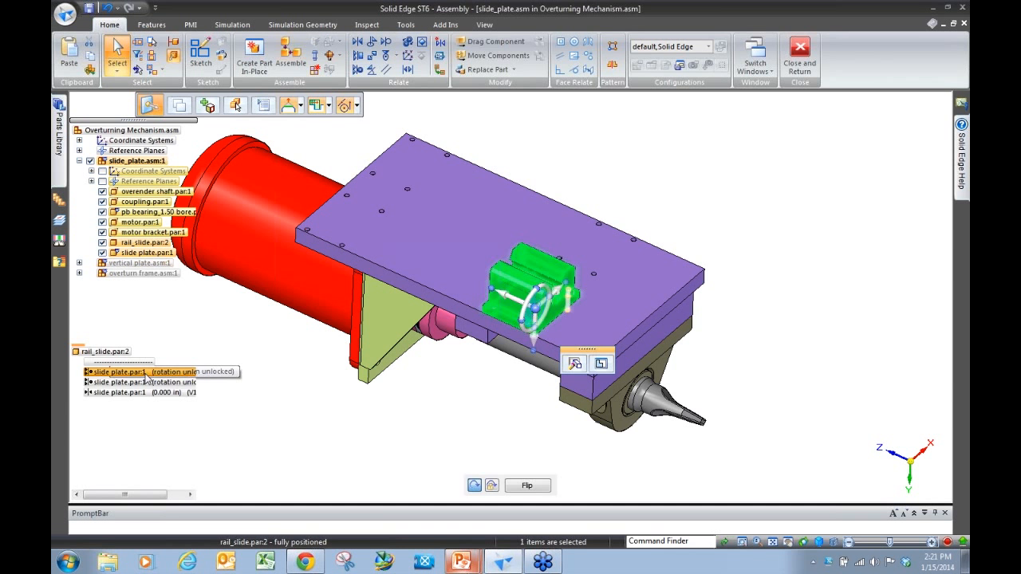
click(146, 383)
click(146, 394)
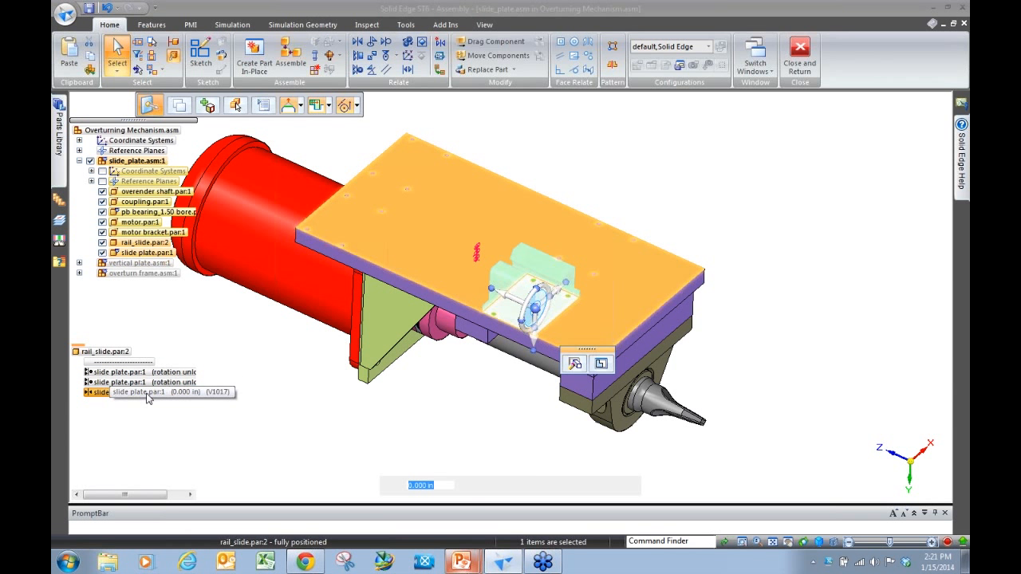
click(389, 437)
scroll(529, 296, up, 1)
scroll(528, 297, up, 1)
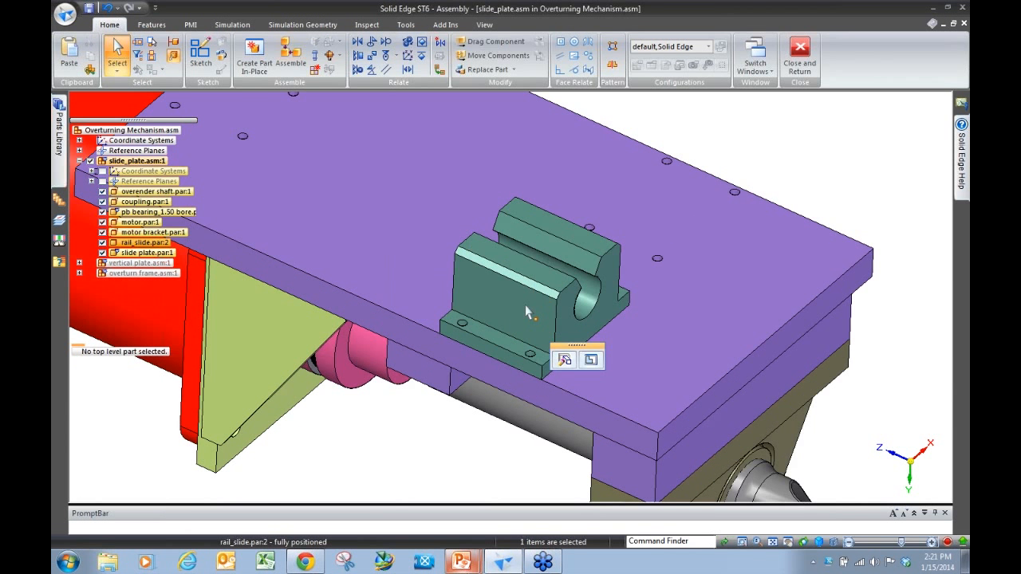
click(529, 307)
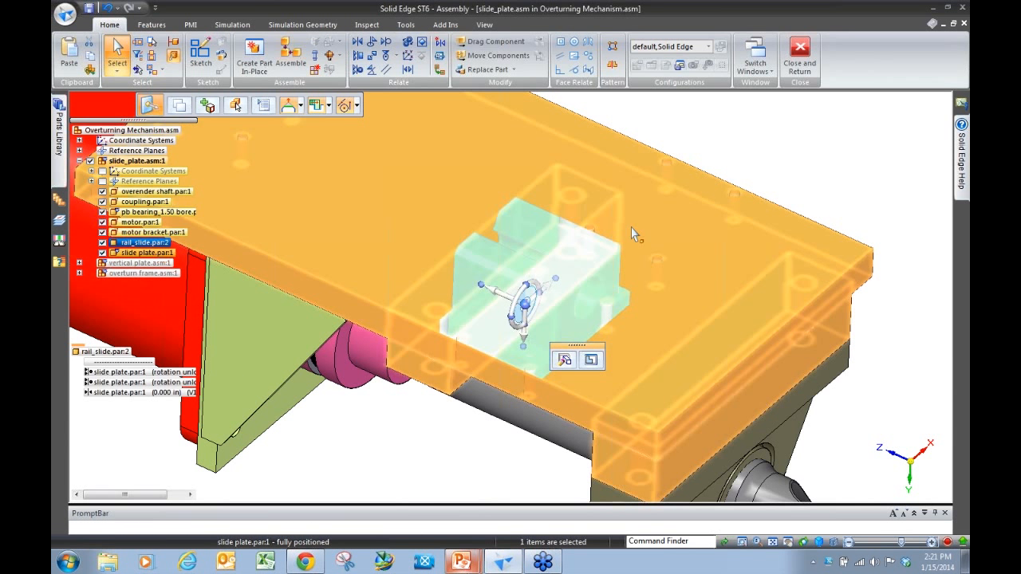
scroll(630, 235, down, 2)
click(360, 401)
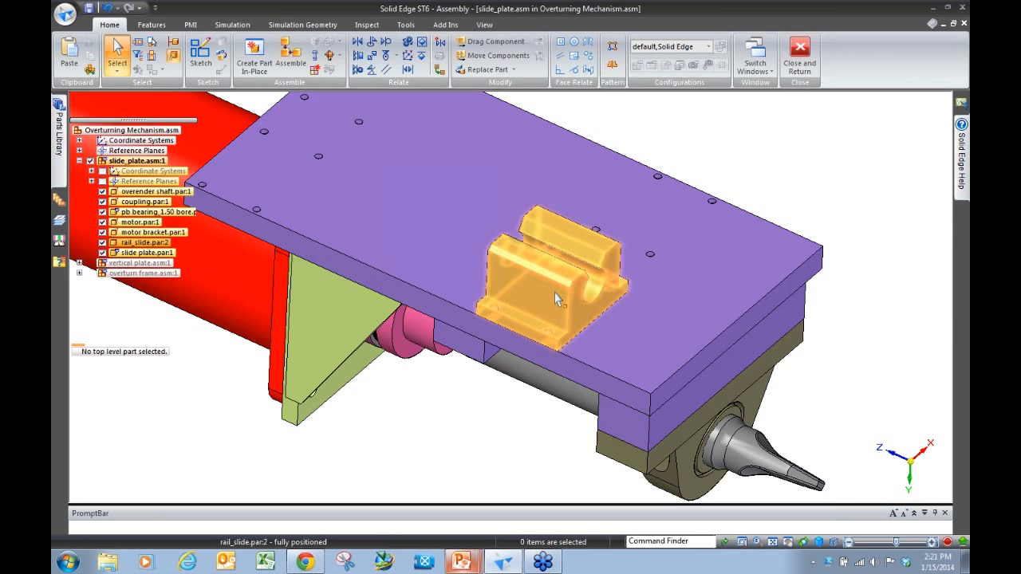
click(553, 292)
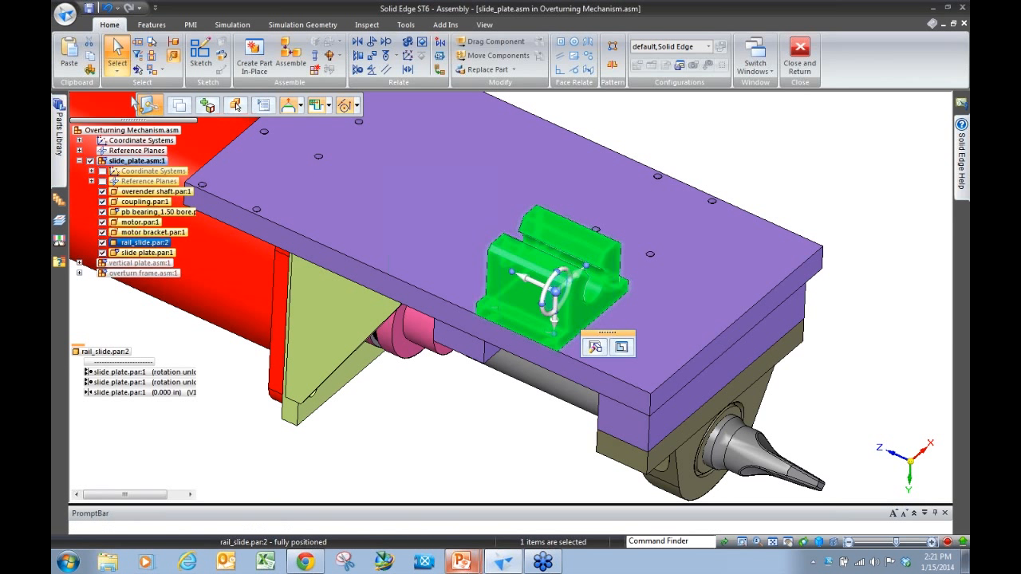
click(122, 71)
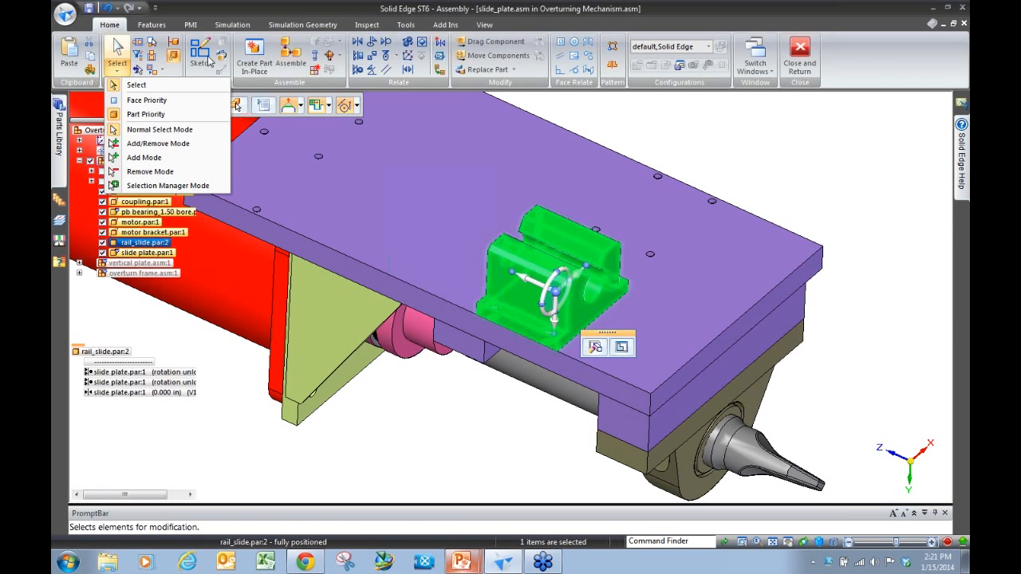
click(728, 122)
Select the rail slide and place its steering wheel at the mounting hole nearest the front inner corner of its base
click(571, 289)
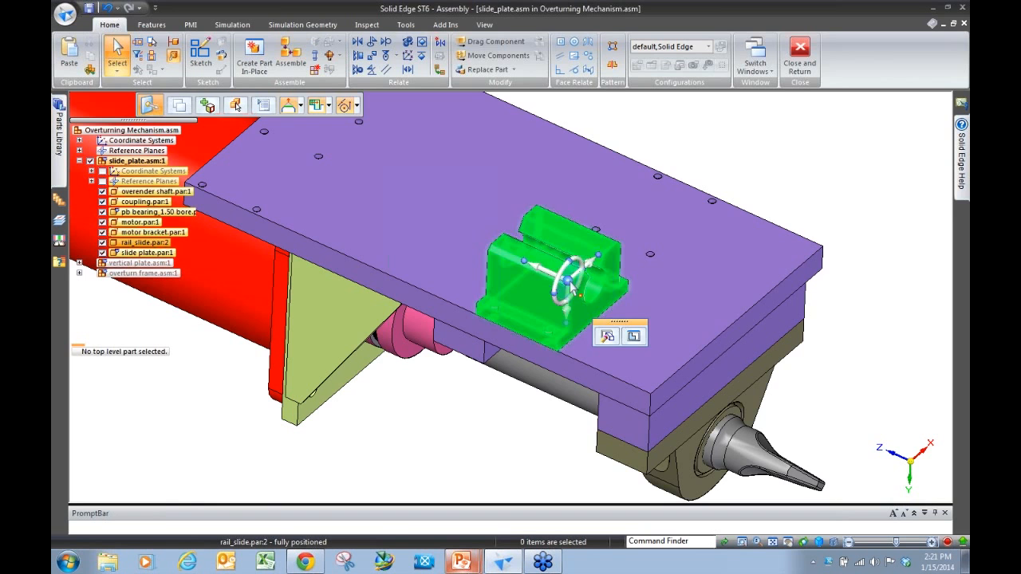
middle_drag(713, 147, 668, 136)
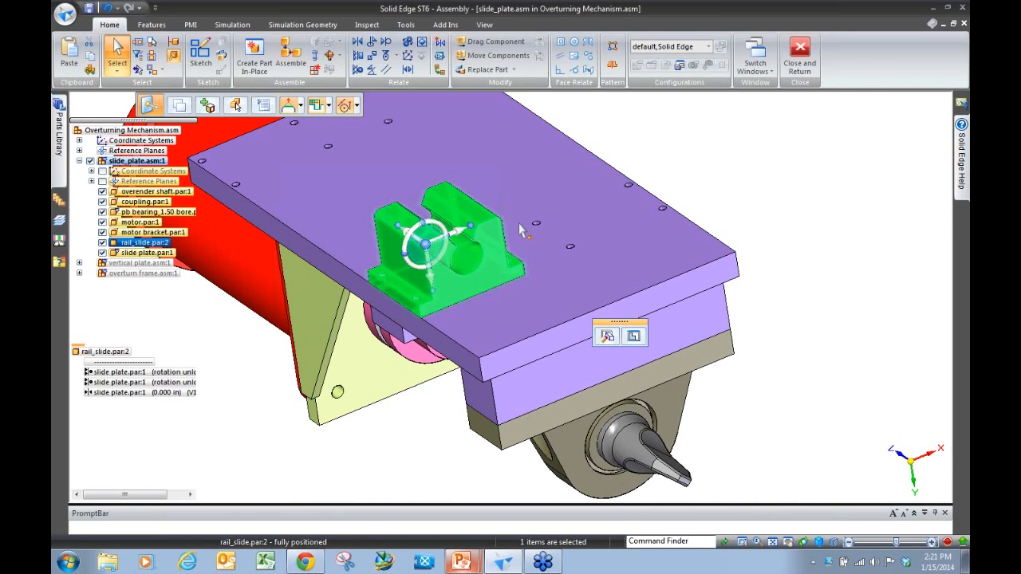
scroll(501, 229, up, 3)
click(353, 257)
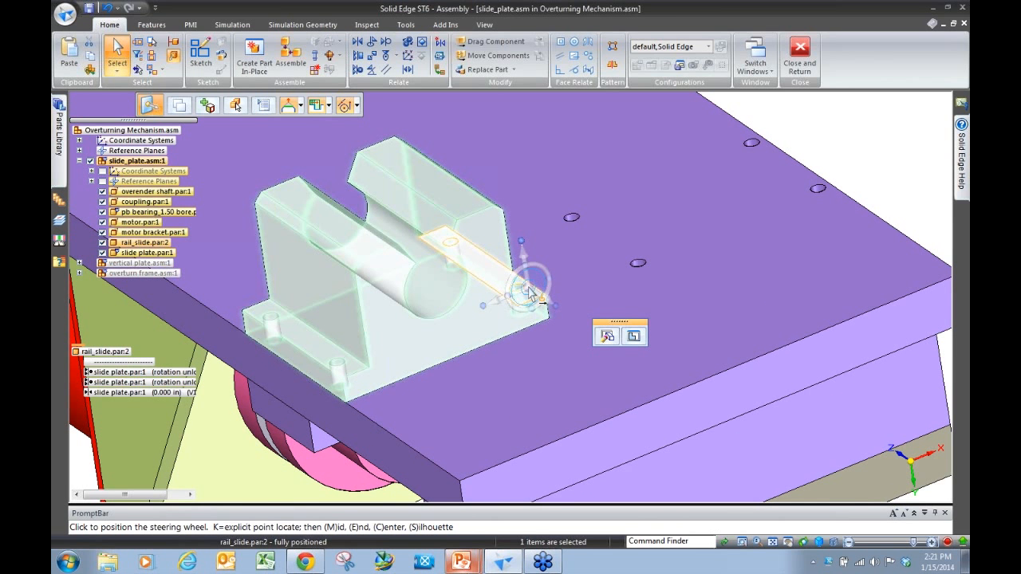
middle_drag(522, 280, 339, 267)
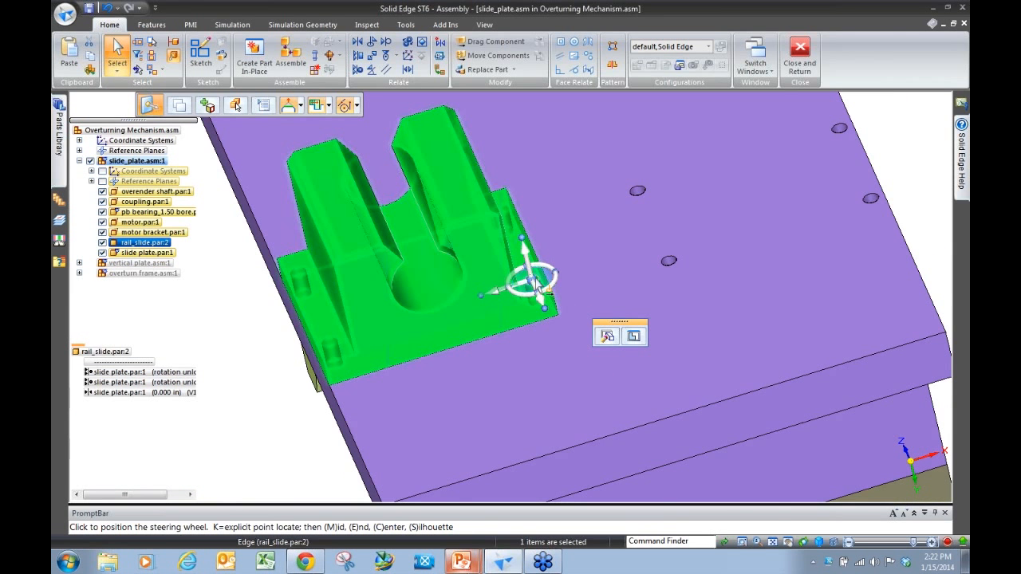
click(536, 288)
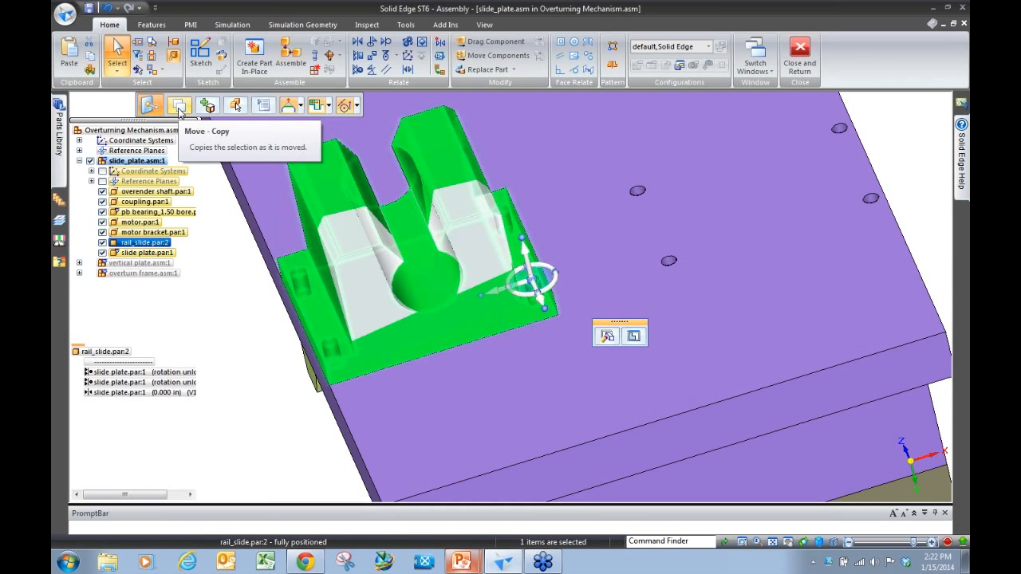
Enable copying for the move, with the option to remove all external relationships and add new relationships to other components
click(179, 106)
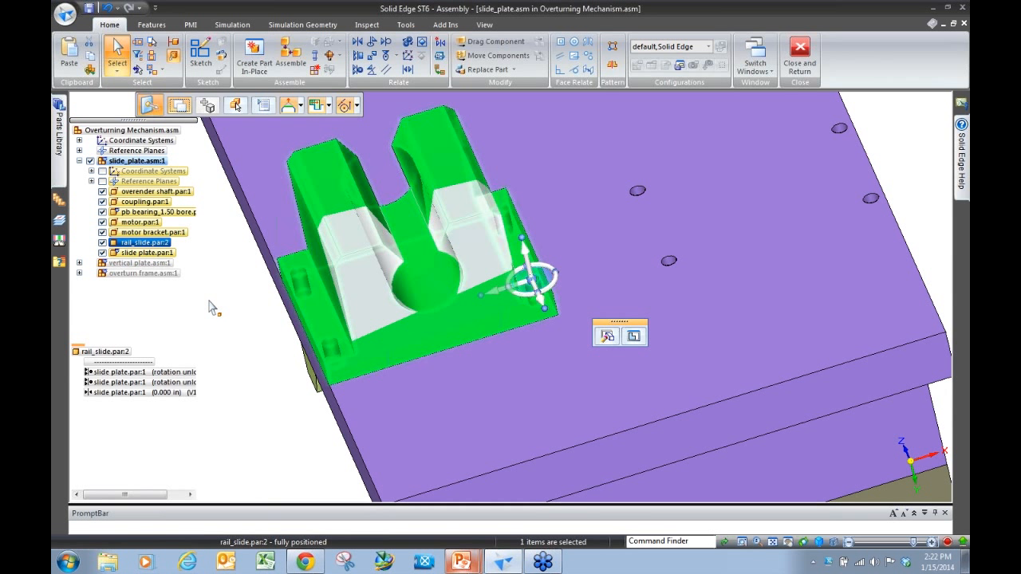
click(256, 123)
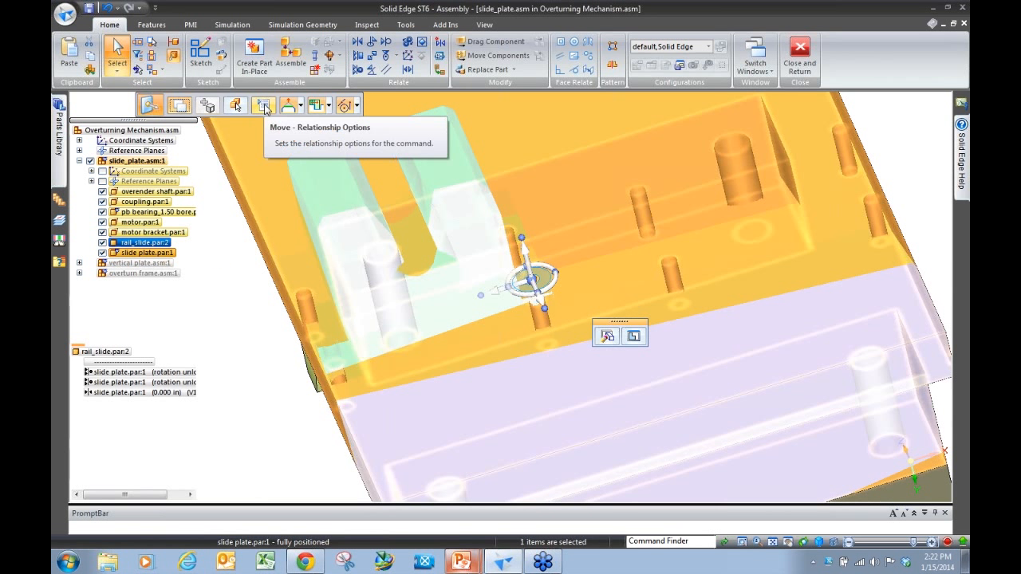
click(264, 106)
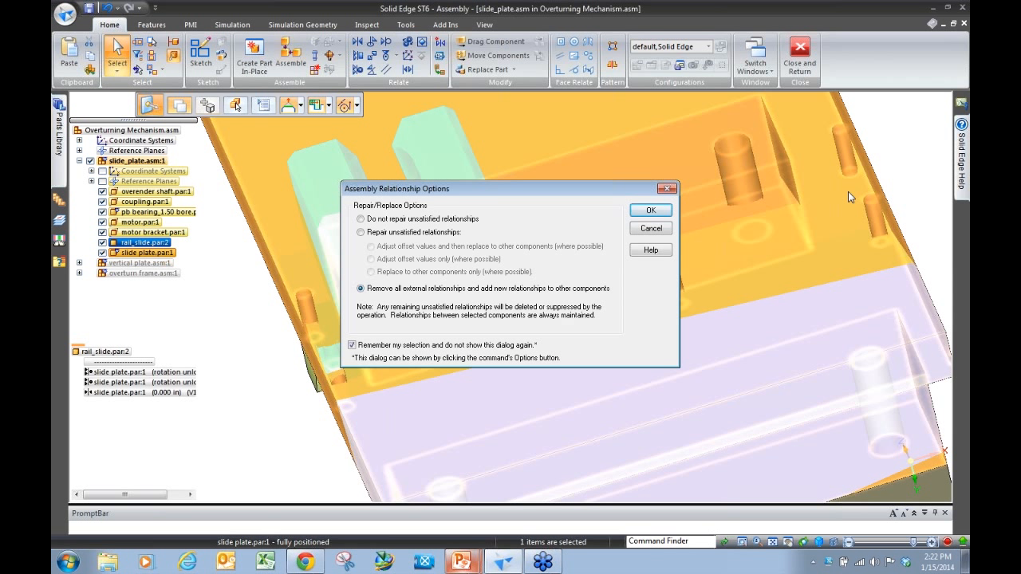
click(651, 210)
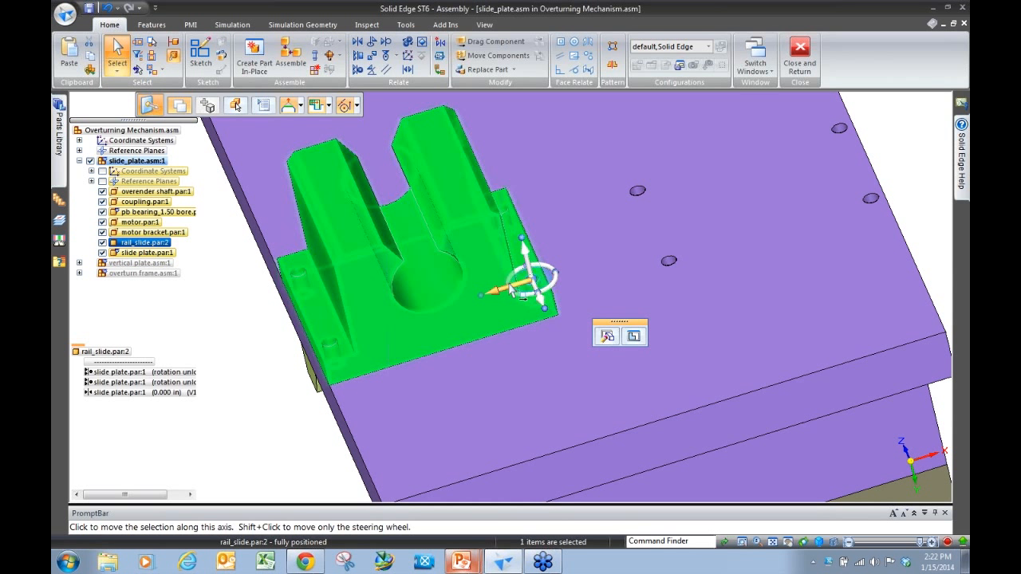
Copy the rail slide 4.750 in across the slide plate to the matching mounting hole, skipping the search for new relationships
key(Escape)
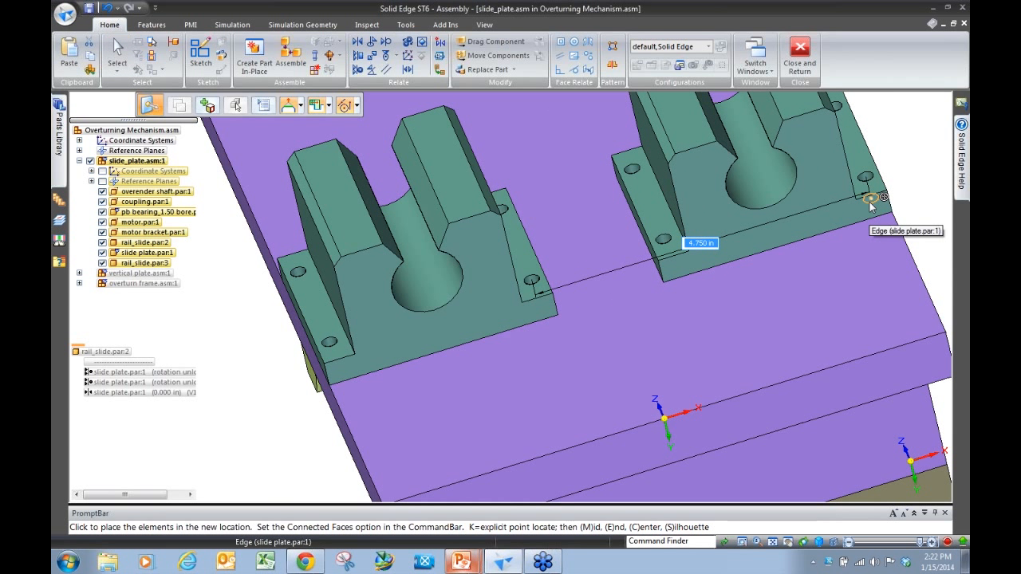
click(869, 202)
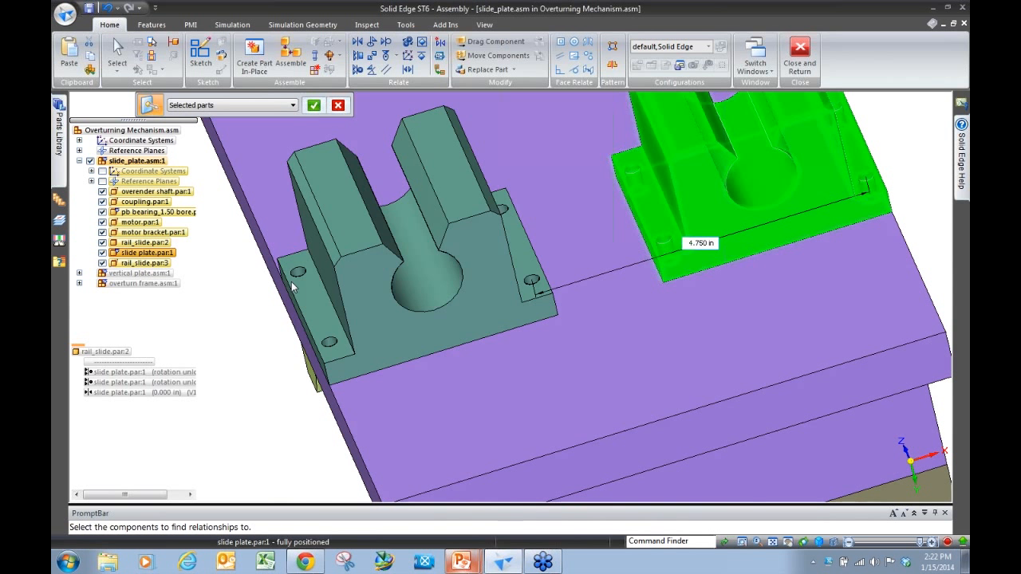
click(291, 286)
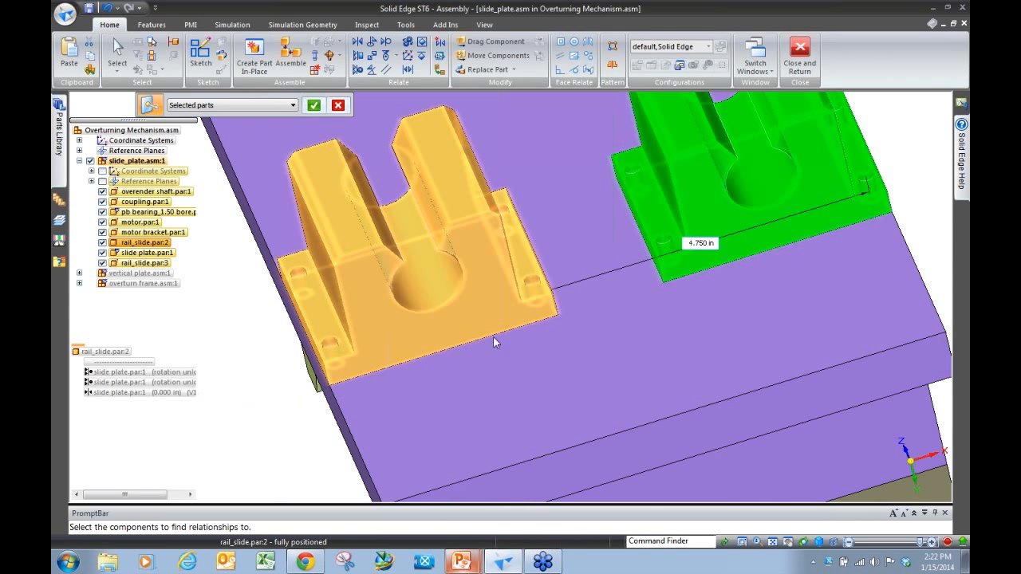
key(Escape)
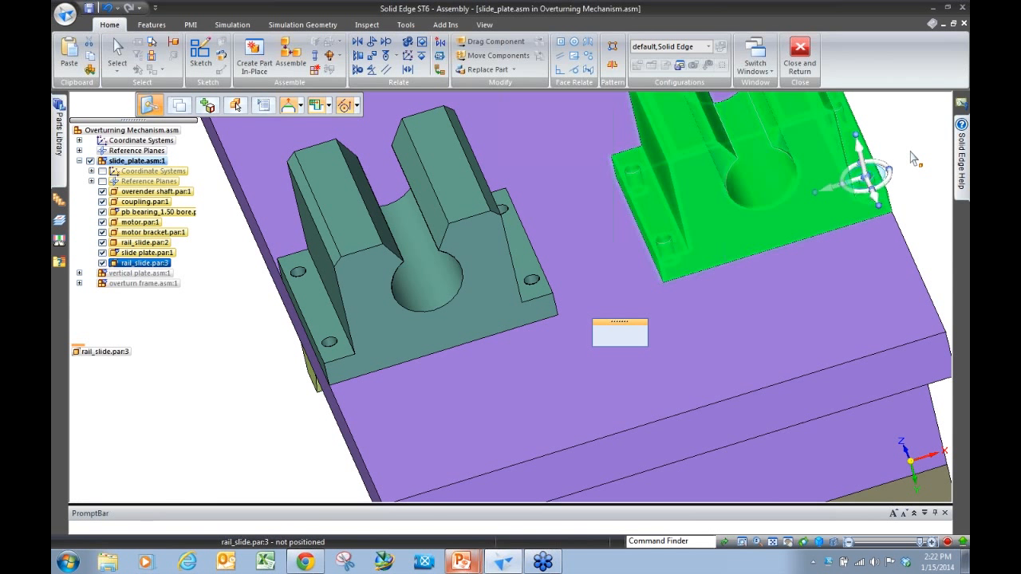
Select the copied rail slide and check whether it has any relationships
click(912, 157)
click(782, 215)
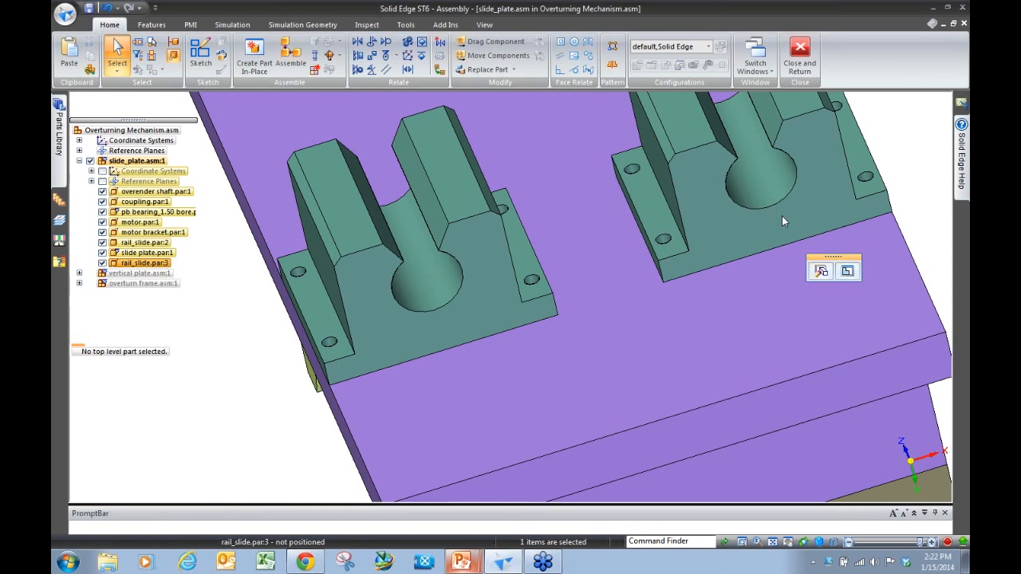
click(672, 316)
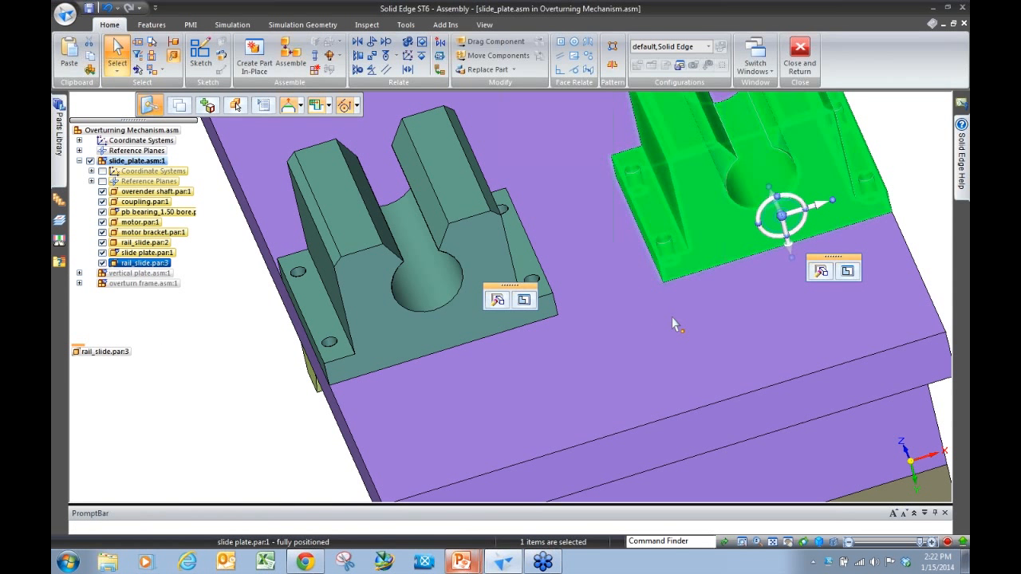
Delete the copied rail slide that has no relationships from the slide plate
click(736, 238)
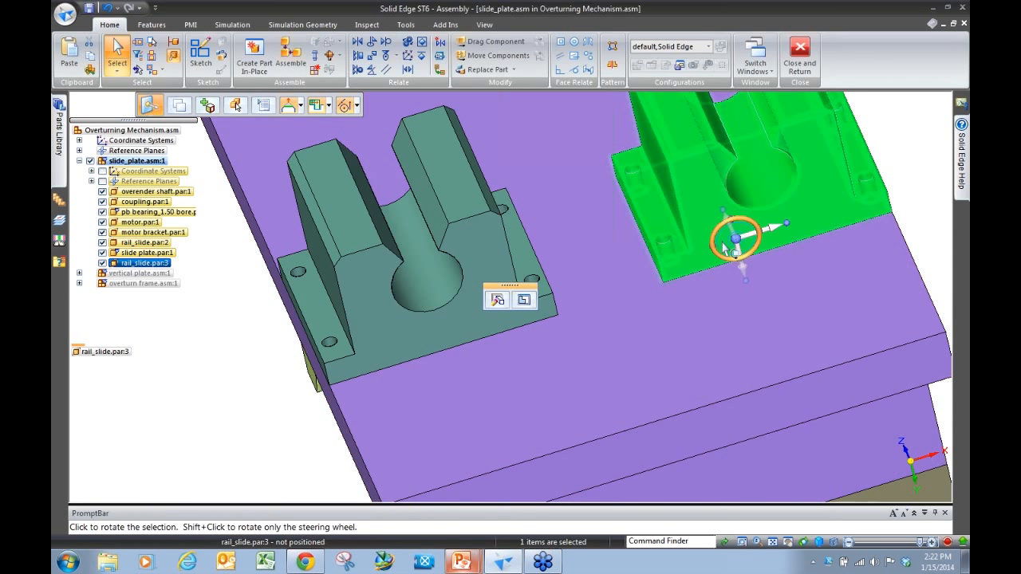
scroll(772, 181, down, 4)
click(772, 181)
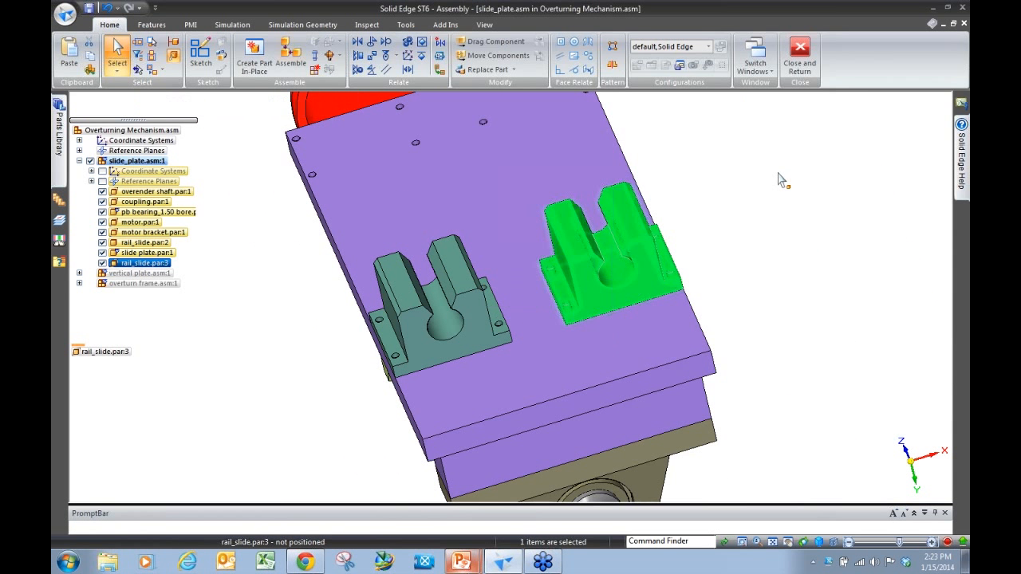
key(Delete)
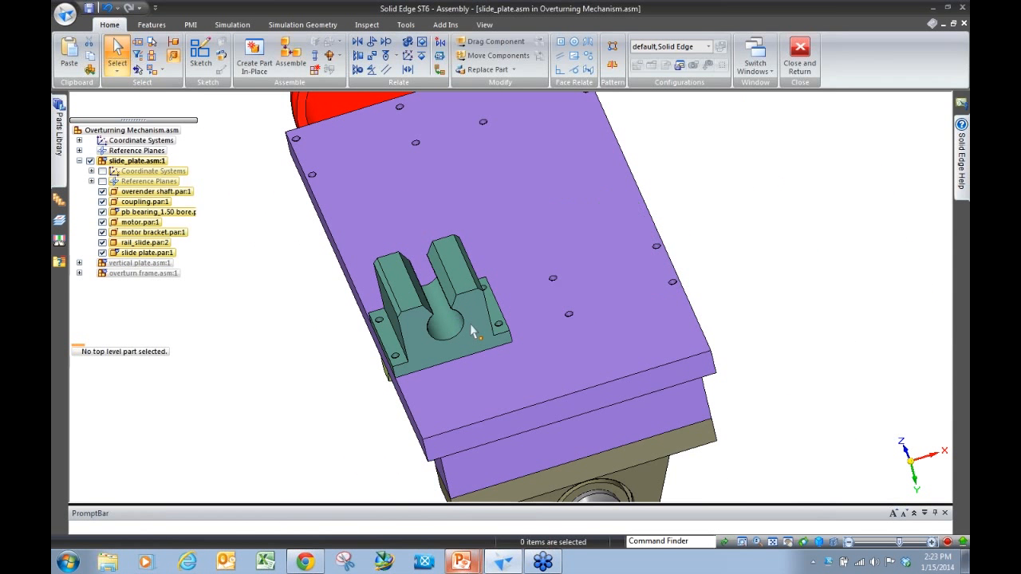
Enable copying for the remaining rail slide, keeping the option to remove all external relationships and add new relationships to other components
click(484, 302)
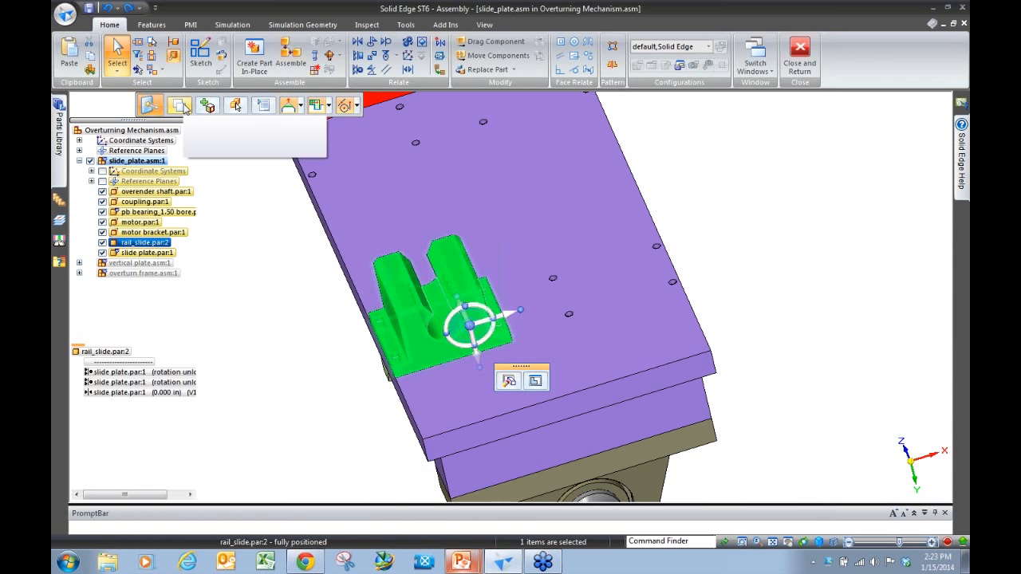
click(263, 105)
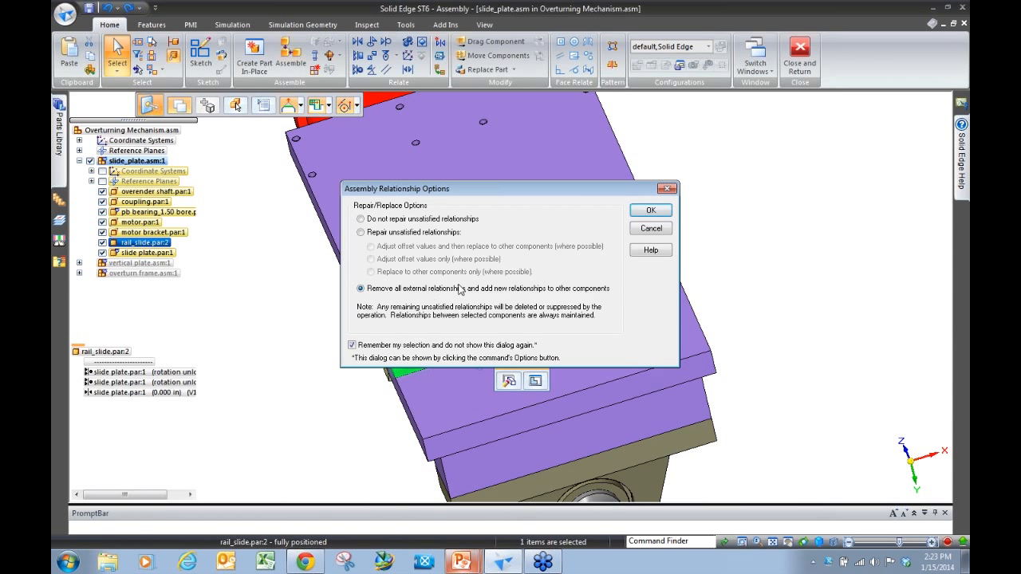
click(651, 211)
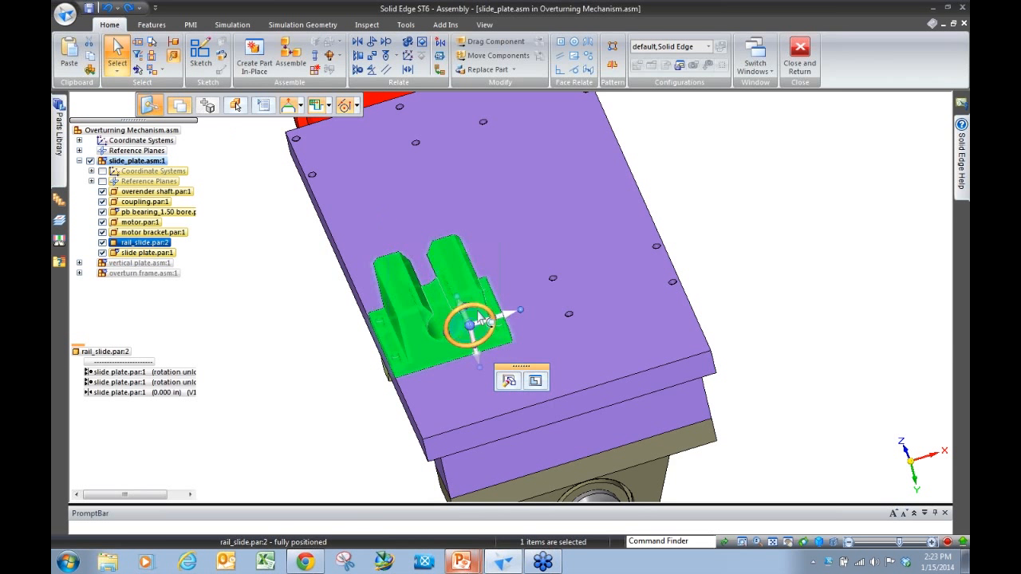
Place the rail slide's steering wheel at the mounting hole nearest the front inner corner of its base
scroll(478, 325, up, 4)
scroll(486, 325, up, 1)
click(437, 323)
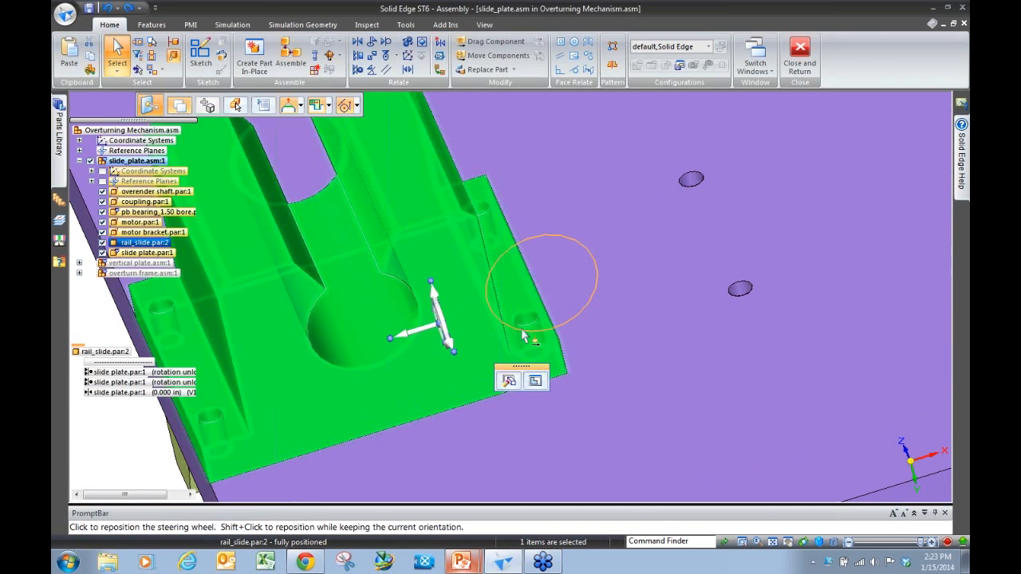
click(528, 321)
click(502, 330)
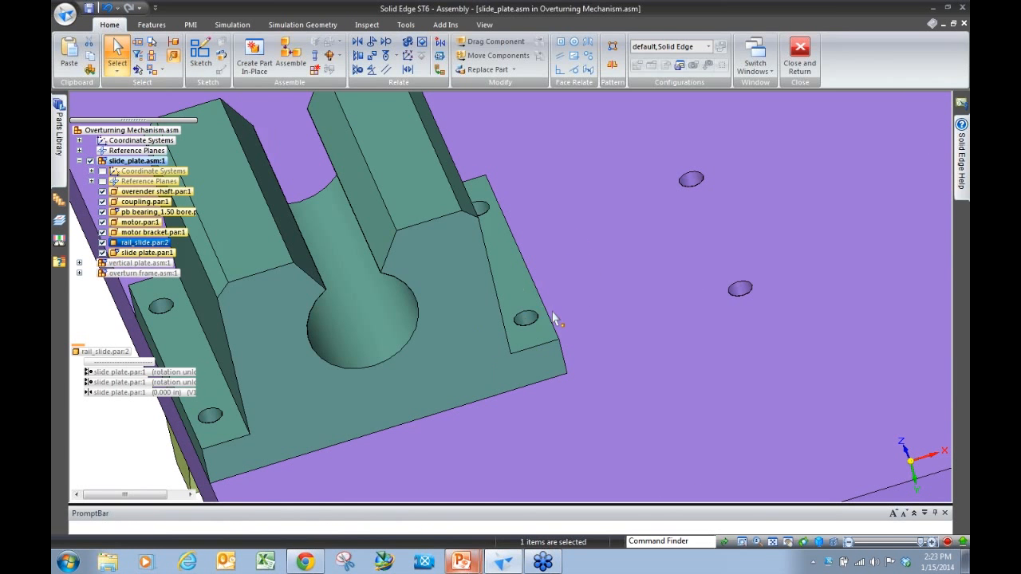
Copy the rail slide 4.750 in across to the matching mounting hole and find new relationships to the slide plate
scroll(455, 338, down, 3)
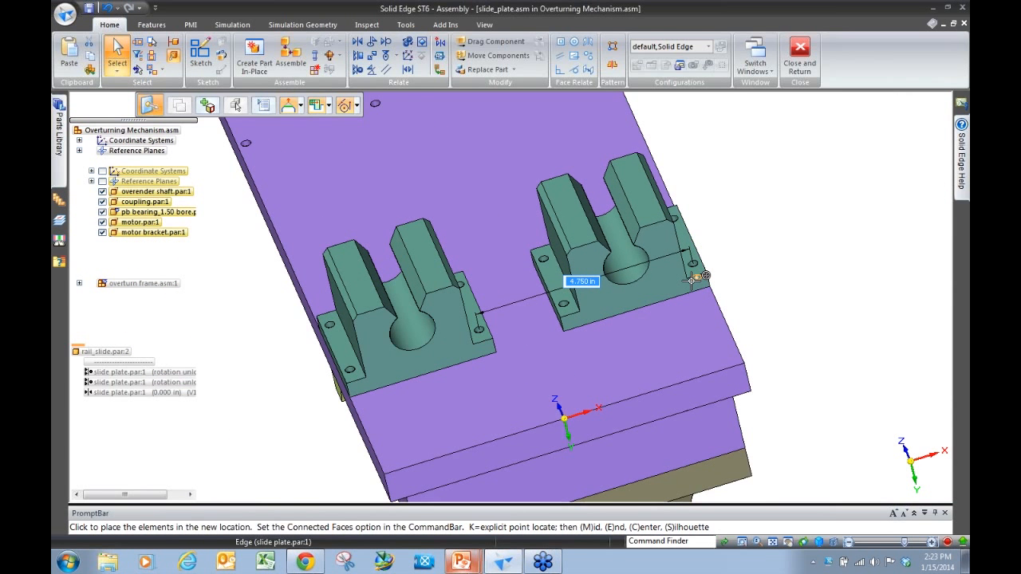
click(691, 284)
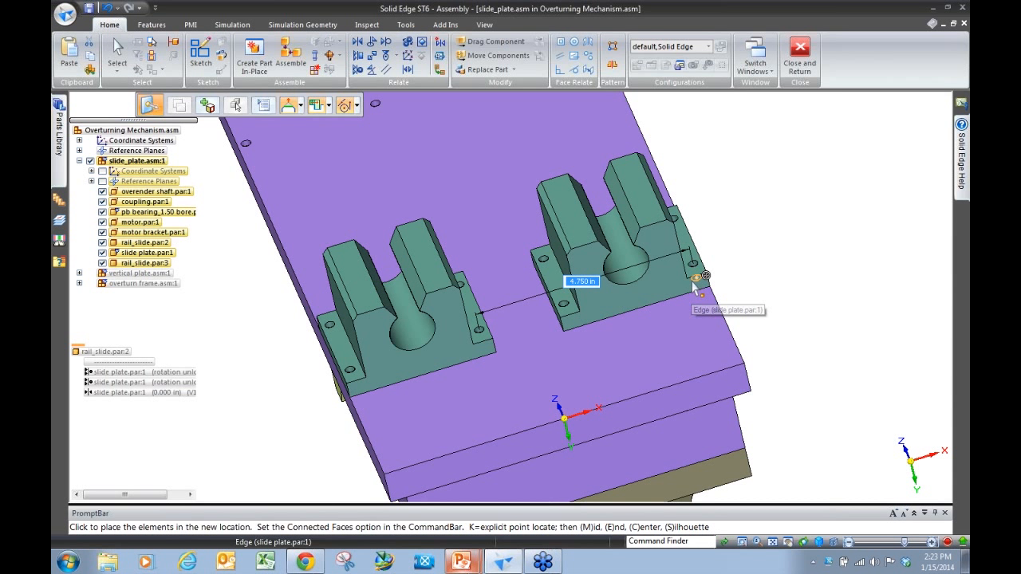
click(693, 285)
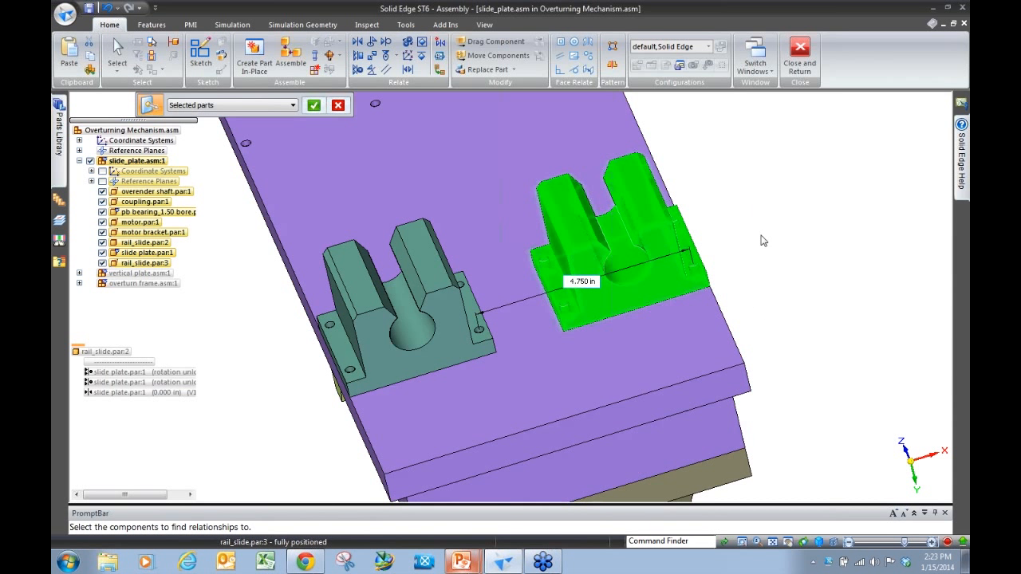
click(690, 338)
right_click(784, 249)
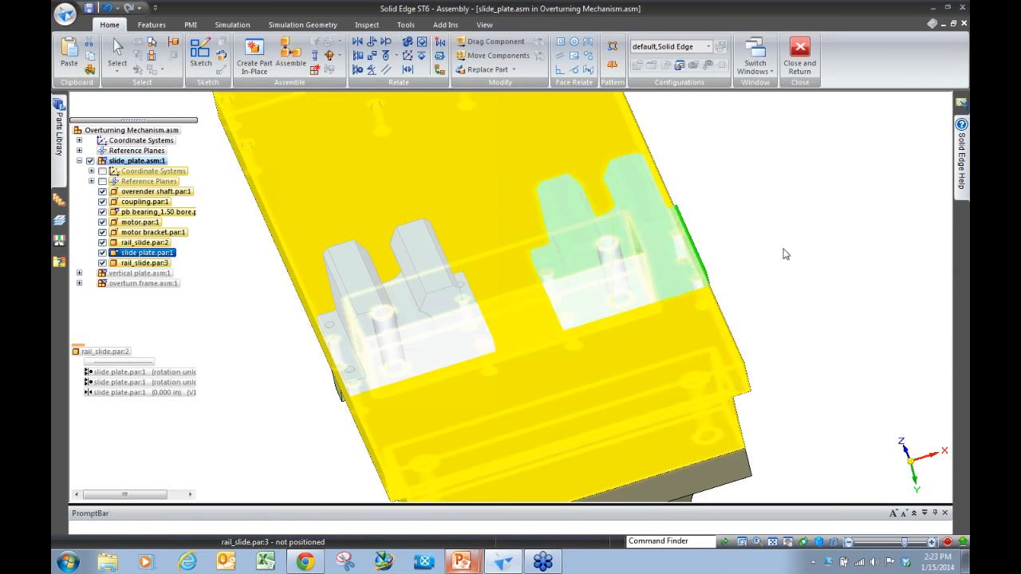
Select the new rail slide copy and examine its relationships to the slide plate
click(813, 236)
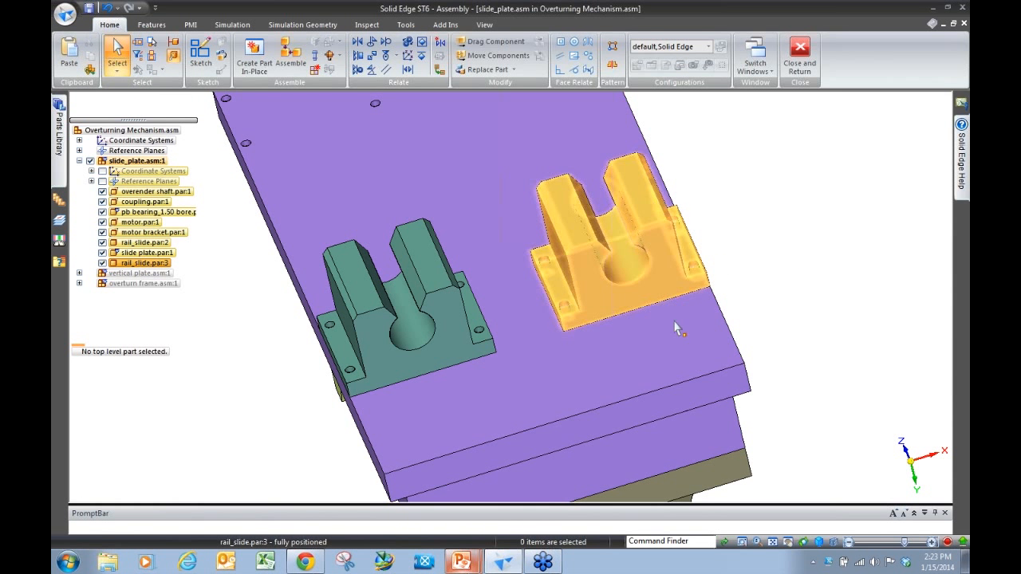
click(658, 277)
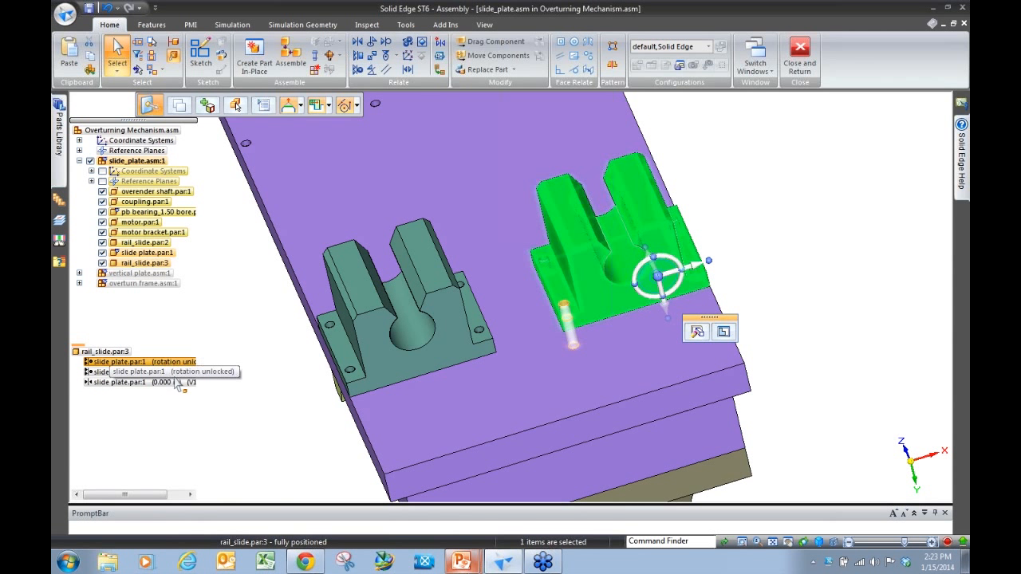
middle_drag(324, 379, 453, 392)
Select both rail slides and place the steering wheel at the motor-side mounting hole in the copied slide's base
scroll(454, 392, down, 5)
middle_drag(526, 230, 590, 177)
click(663, 178)
click(568, 278)
ctrl+click(591, 339)
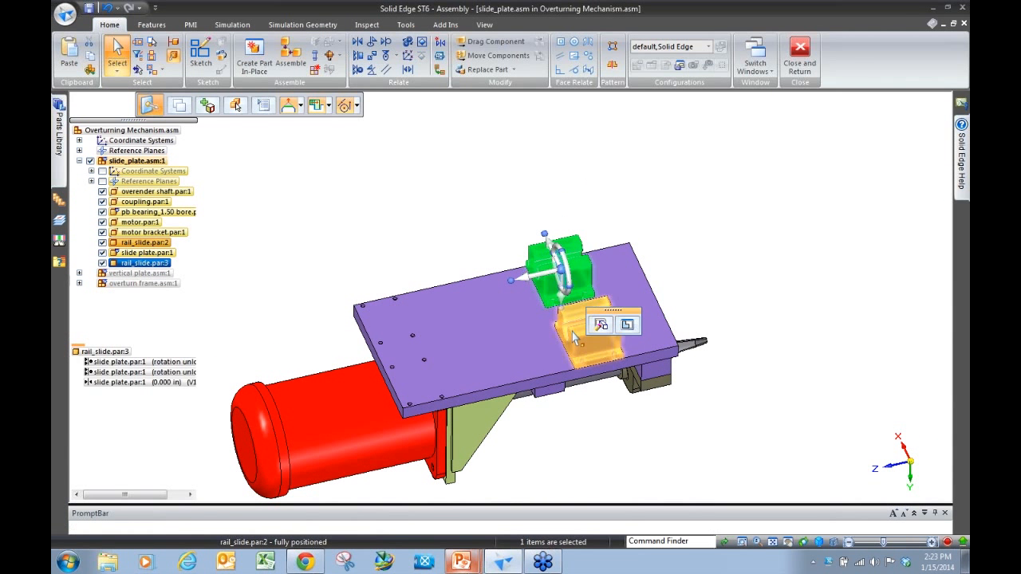
scroll(554, 271, up, 4)
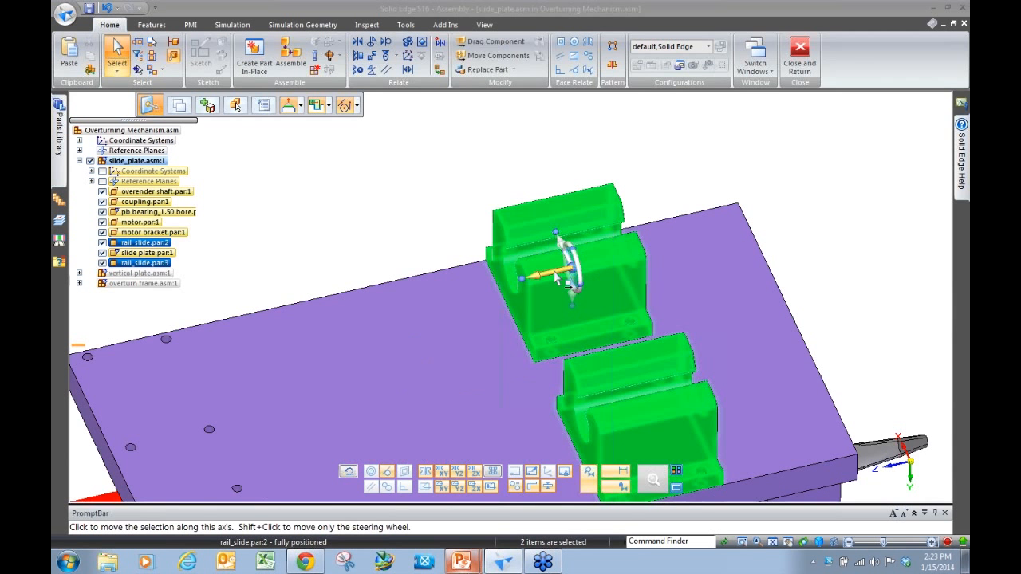
click(573, 272)
click(553, 341)
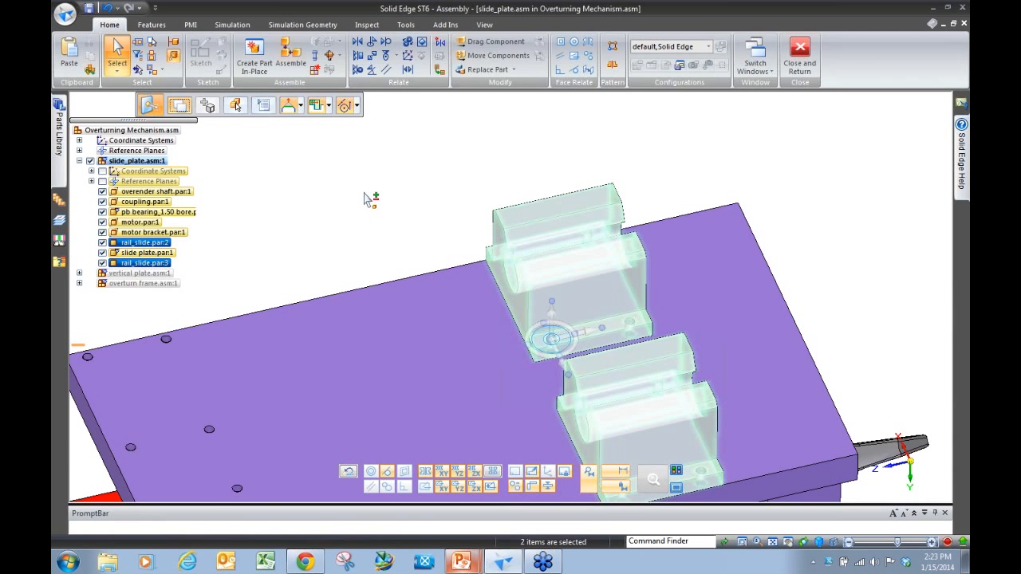
Copy both rail slides 9.375 in to the motor-end mounting holes and find new relationships to the slide plate
scroll(363, 203, down, 4)
click(488, 295)
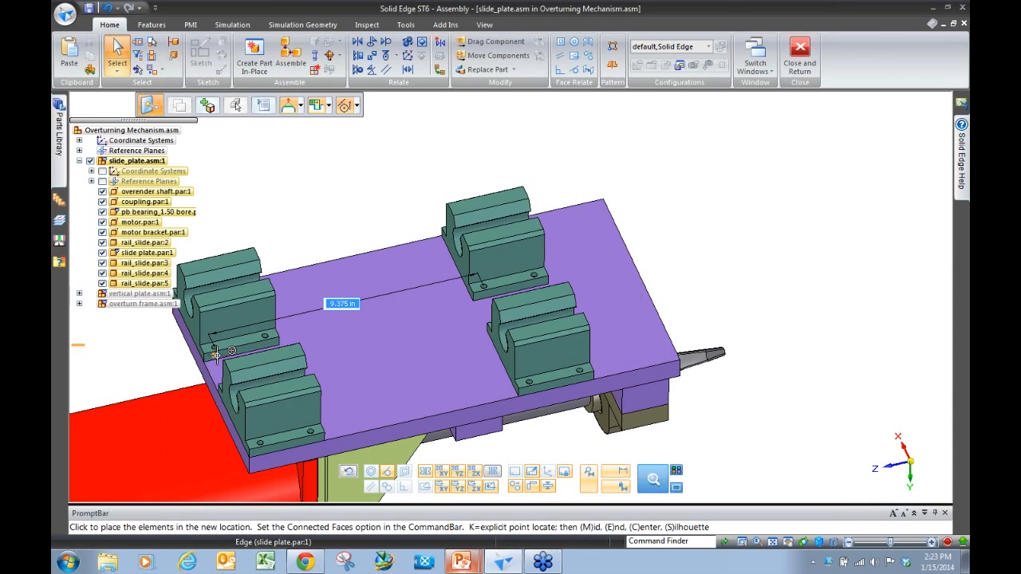
click(219, 359)
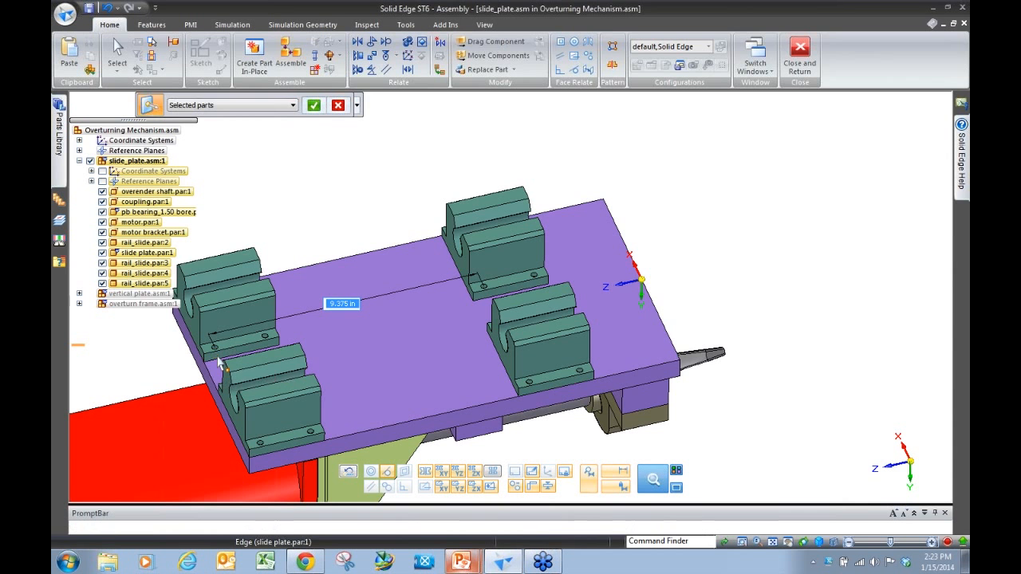
click(372, 364)
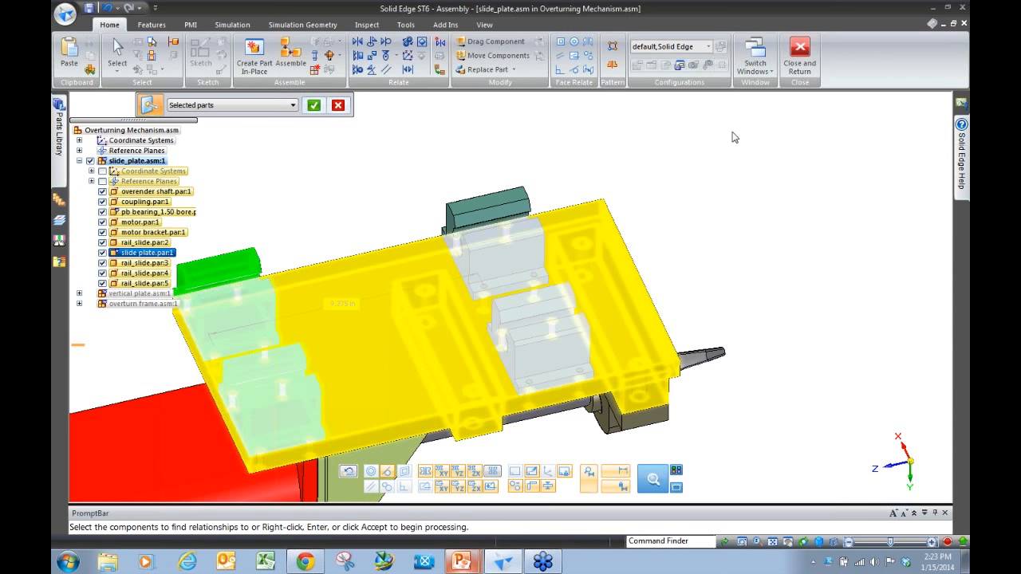
right_click(748, 119)
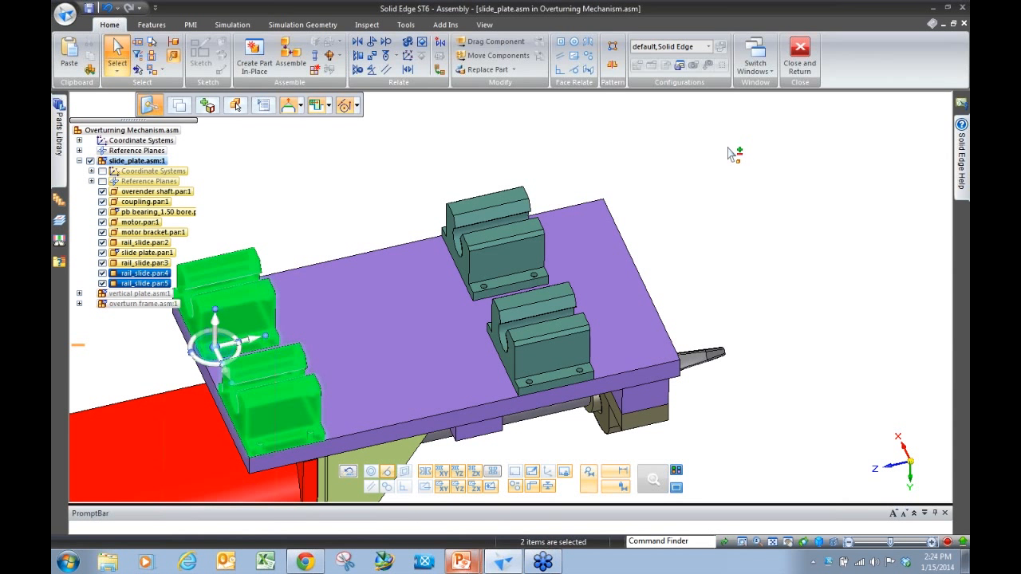
Select each of the two motor-end rail slides in turn and check its relationships
click(728, 148)
click(245, 324)
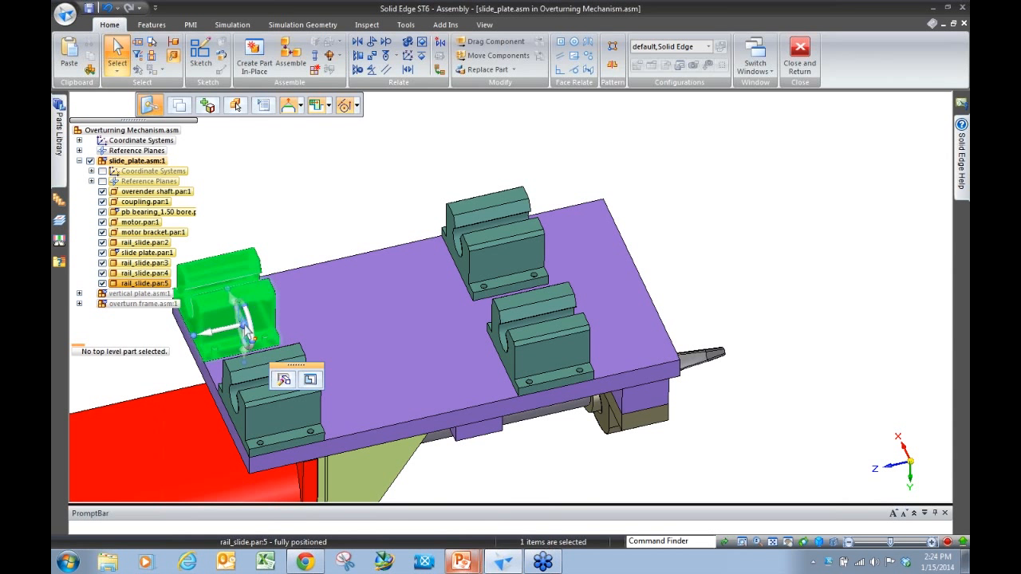
click(283, 418)
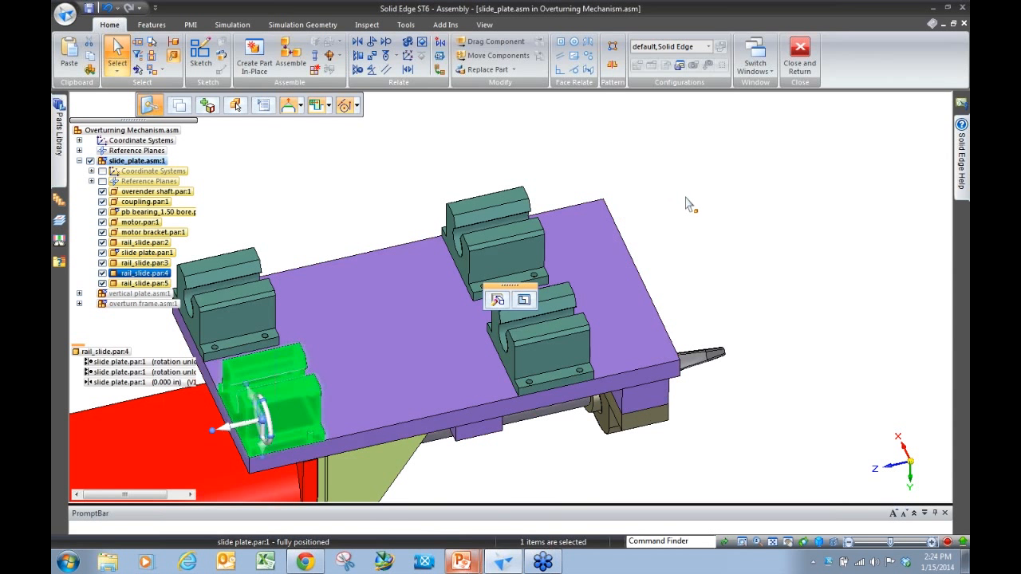
click(692, 202)
Examine the underside of the slide plate around the rail slides' mounting holes
scroll(734, 193, down, 1)
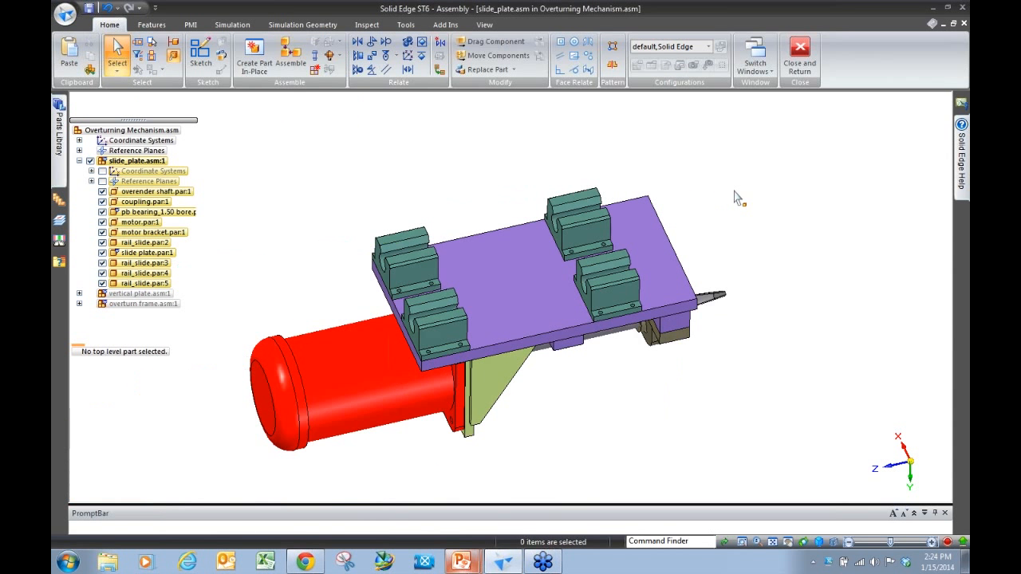
scroll(654, 239, up, 2)
scroll(756, 214, down, 1)
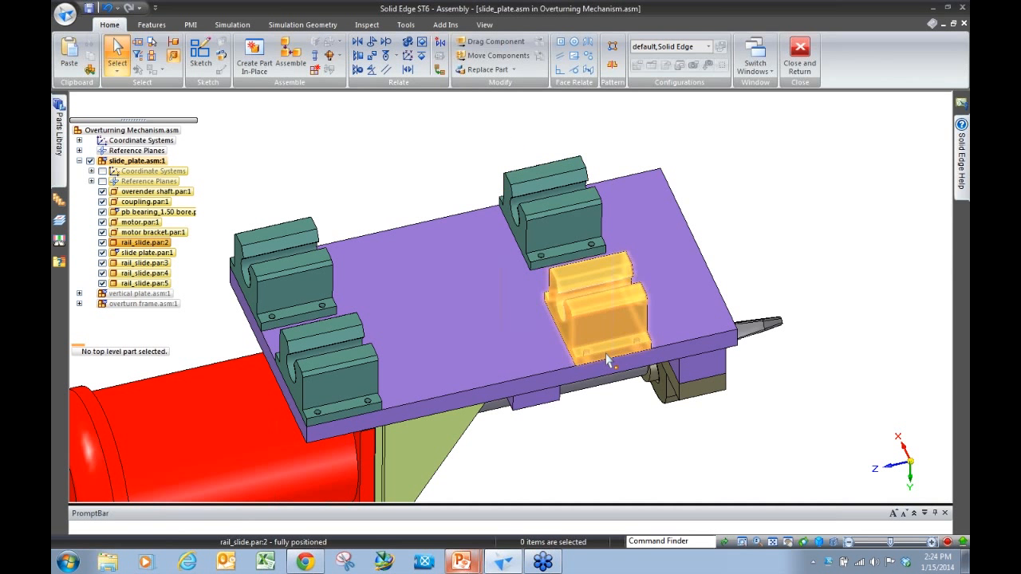
scroll(607, 359, up, 5)
middle_drag(628, 347, 581, 199)
scroll(580, 199, down, 3)
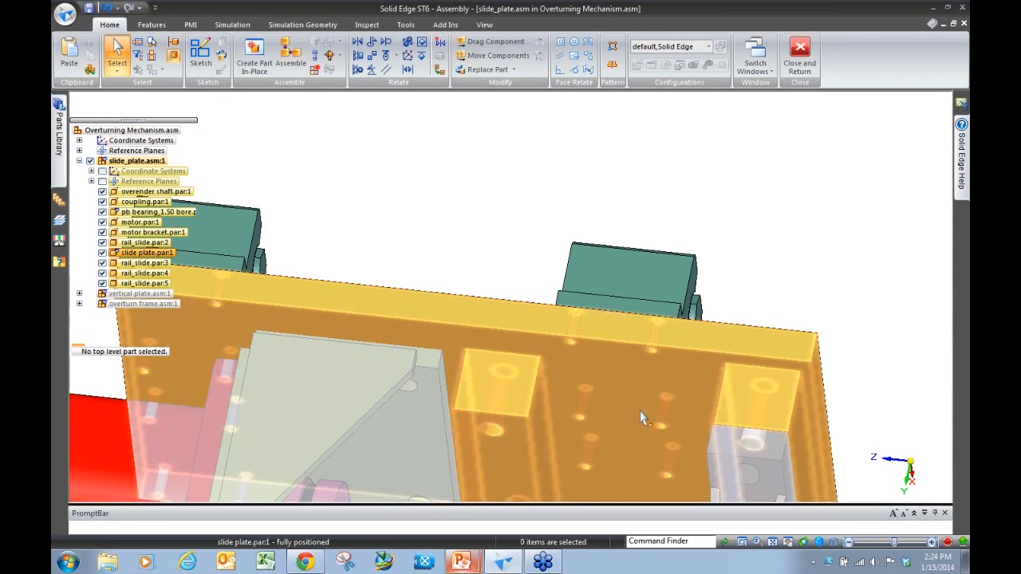
scroll(642, 351, down, 2)
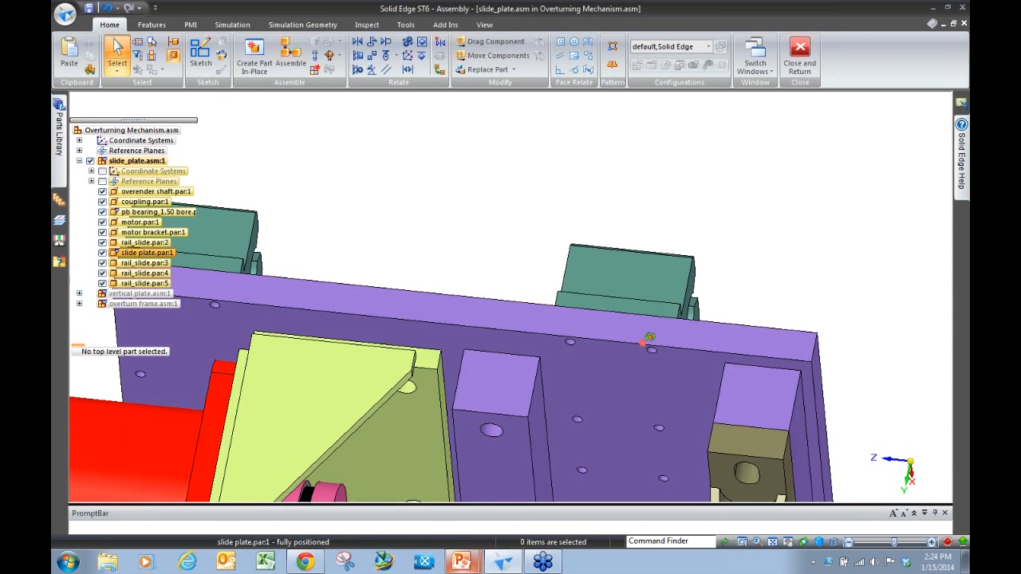
scroll(487, 174, down, 3)
scroll(535, 319, up, 4)
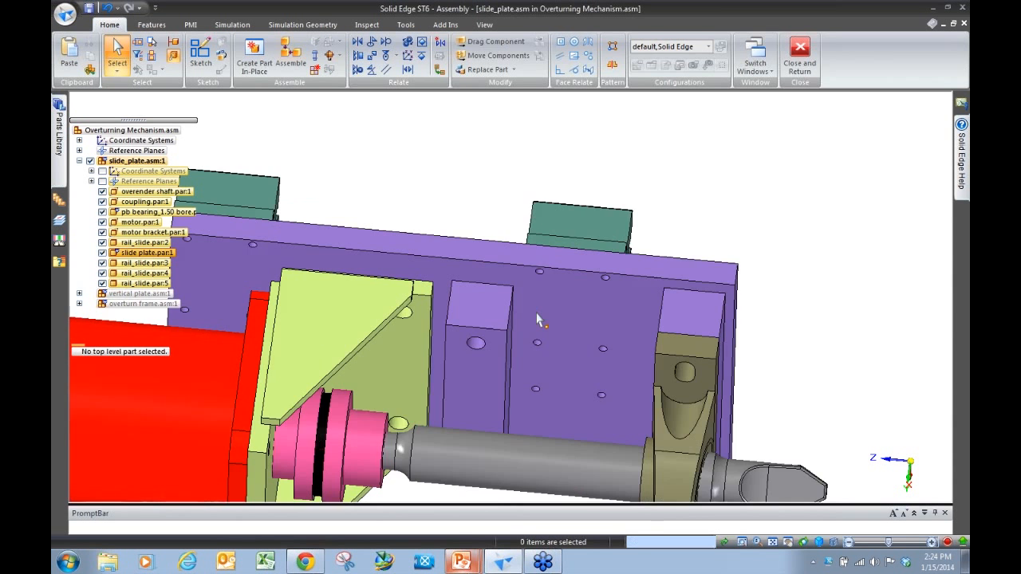
Try moving the original rail slide 0.522 in along the slide plate without finding new relationships, and undo the move
click(610, 194)
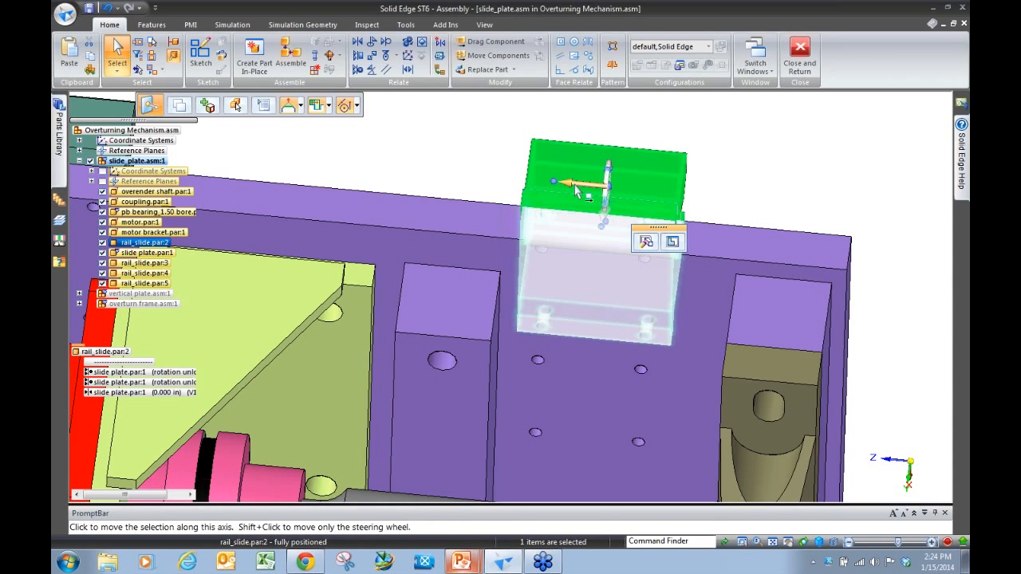
click(609, 189)
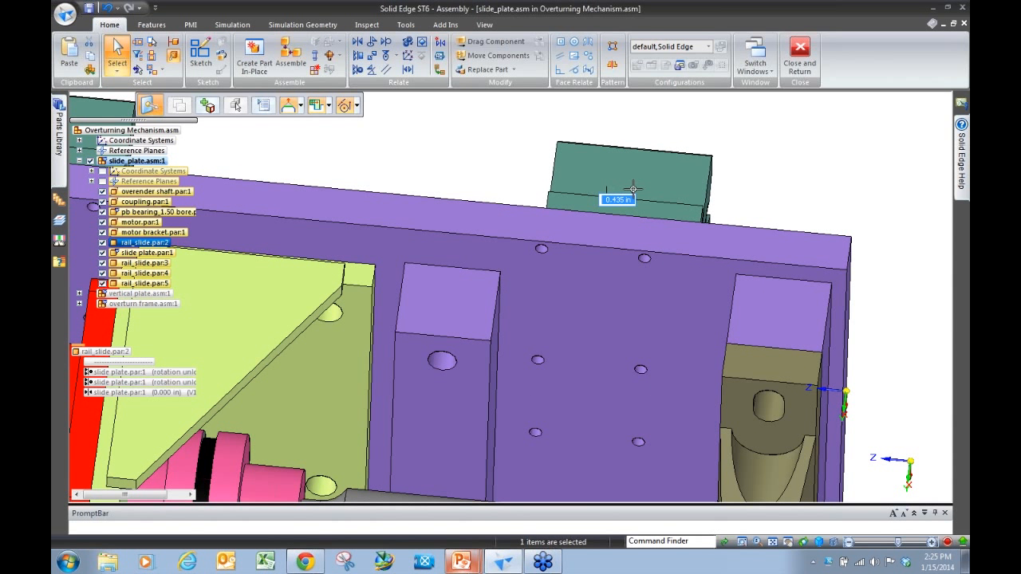
click(638, 196)
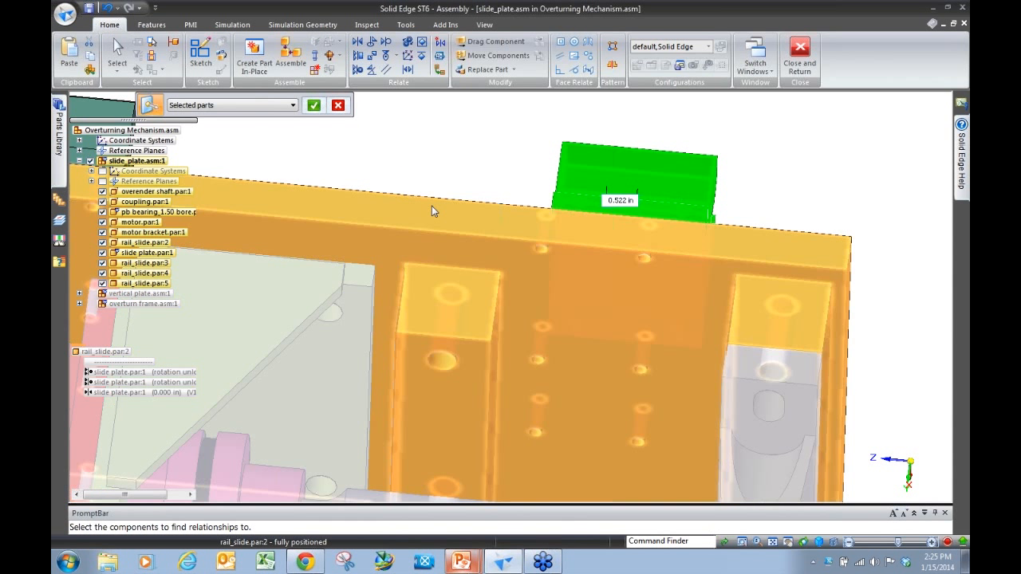
key(Escape)
click(434, 133)
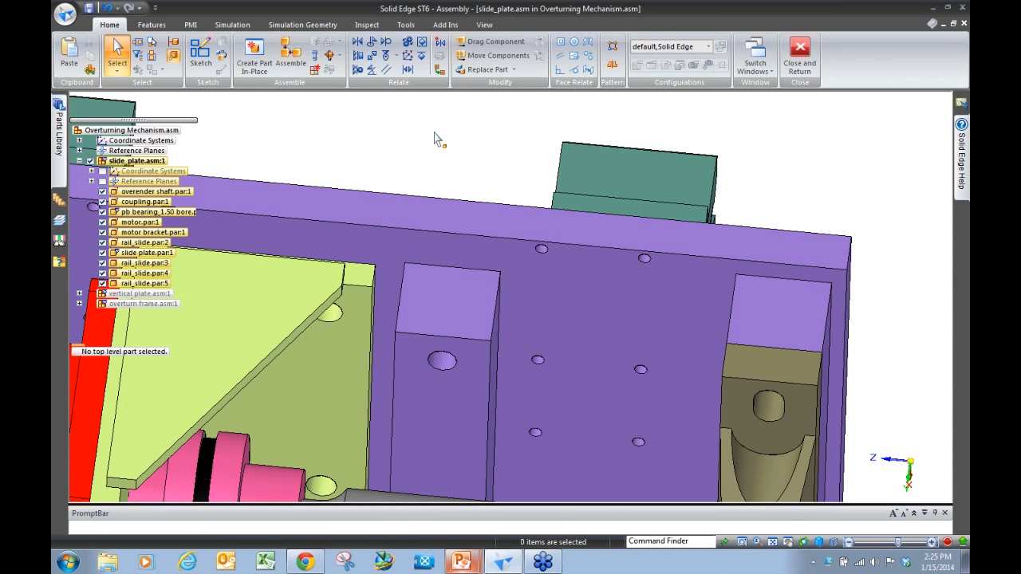
key(ctrl+z)
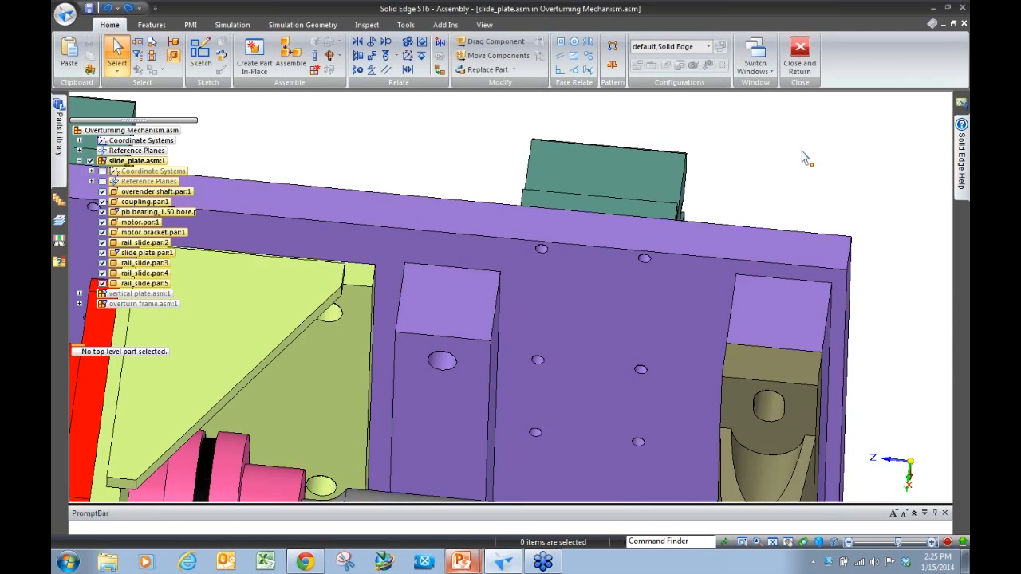
Suppress all three relationships between the original rail slide and the slide plate
middle_drag(733, 169, 620, 403)
click(620, 404)
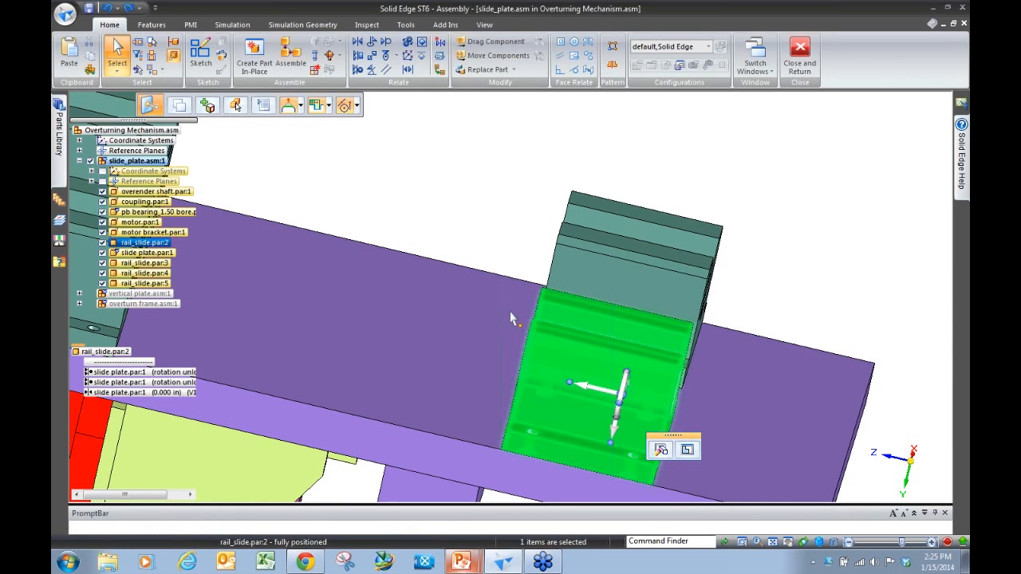
click(154, 372)
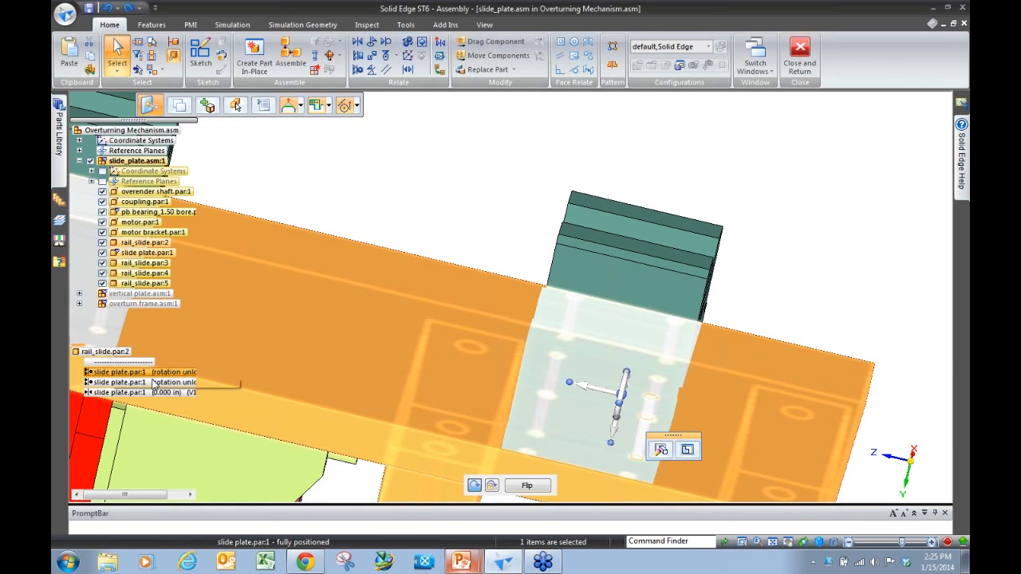
shift+click(156, 394)
right_click(171, 386)
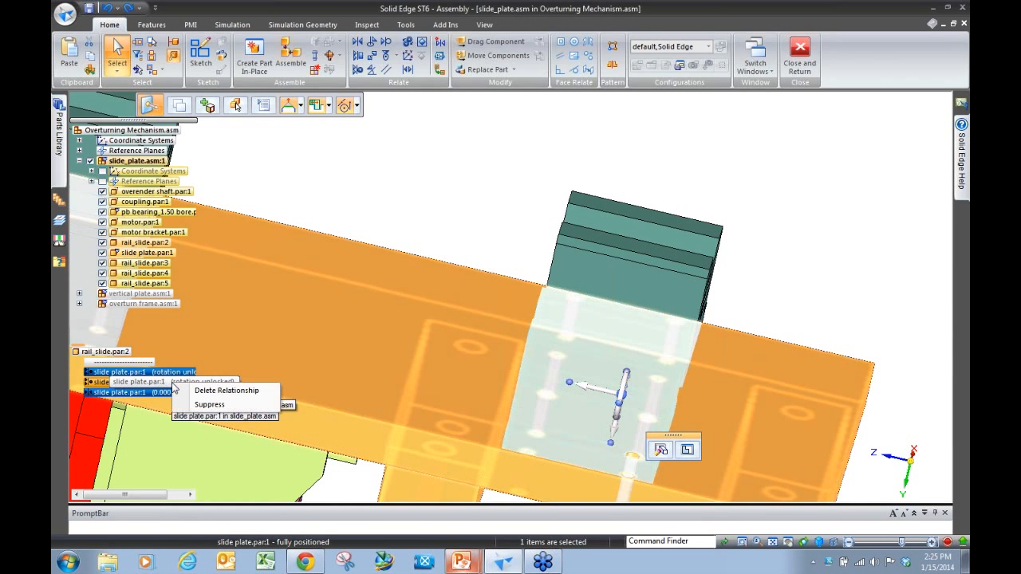
click(210, 405)
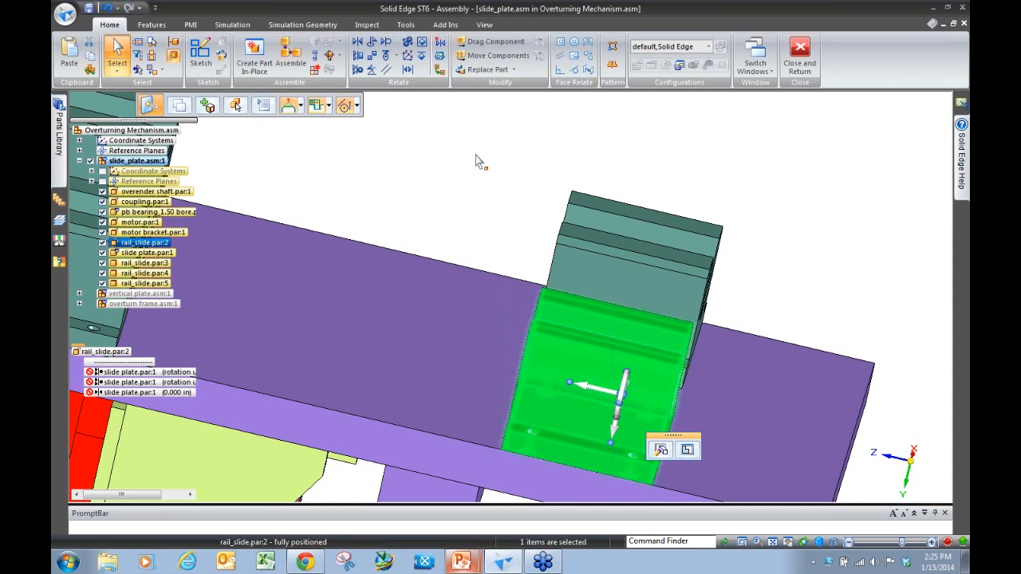
click(783, 186)
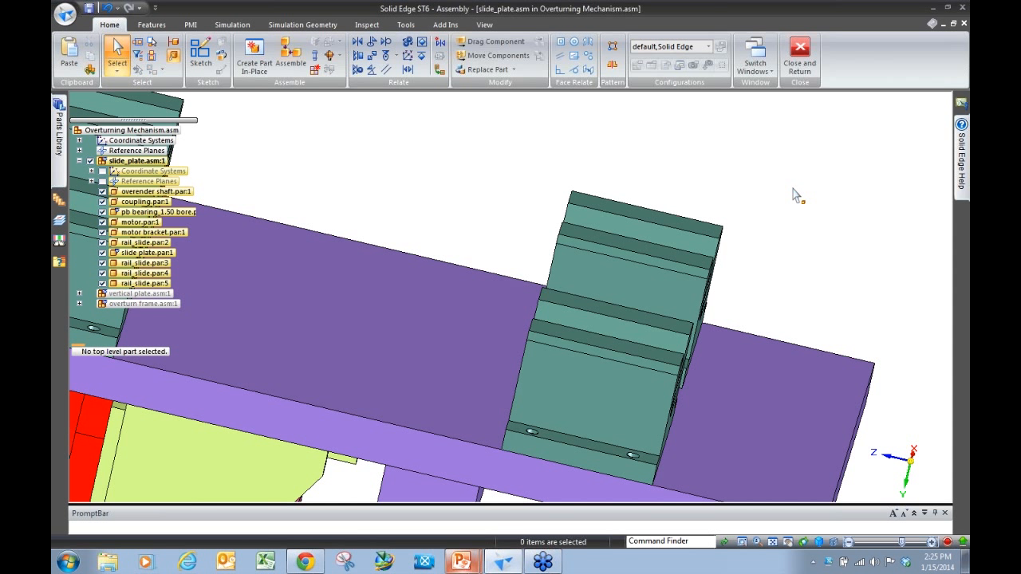
Start creating inter-part relationships in the slide plate assembly
middle_drag(743, 233, 714, 257)
scroll(714, 257, down, 3)
click(438, 71)
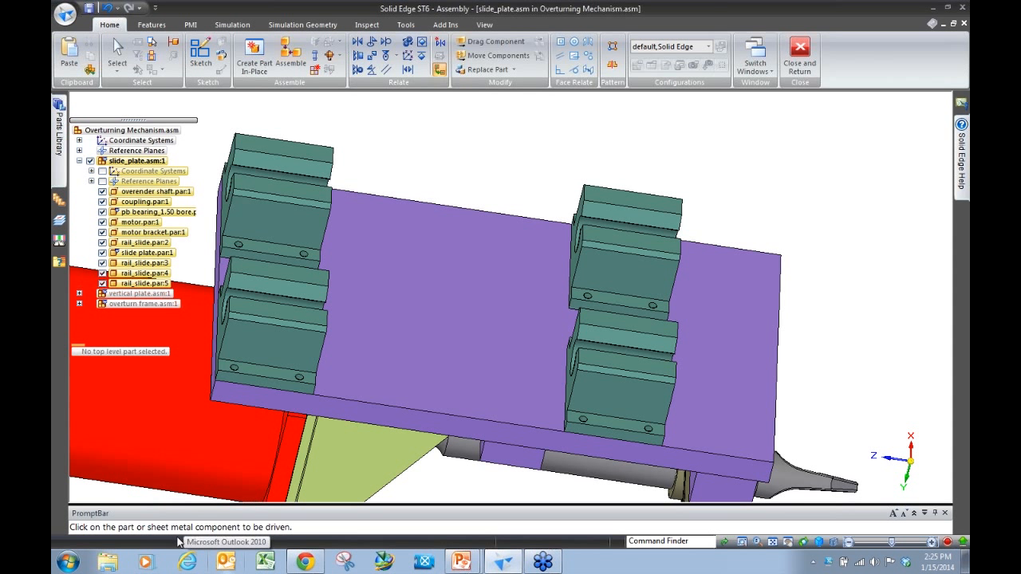
click(924, 513)
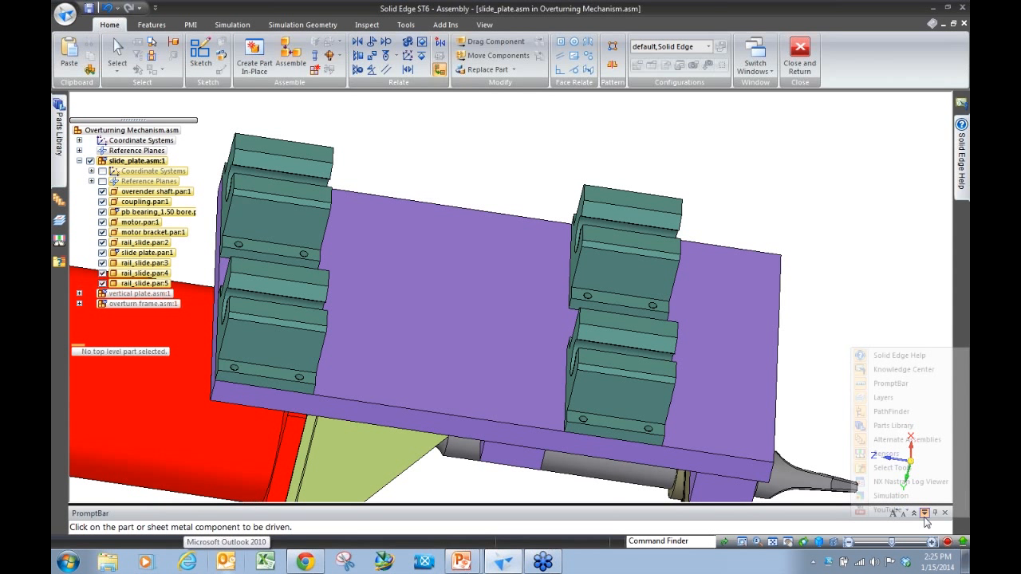
click(911, 521)
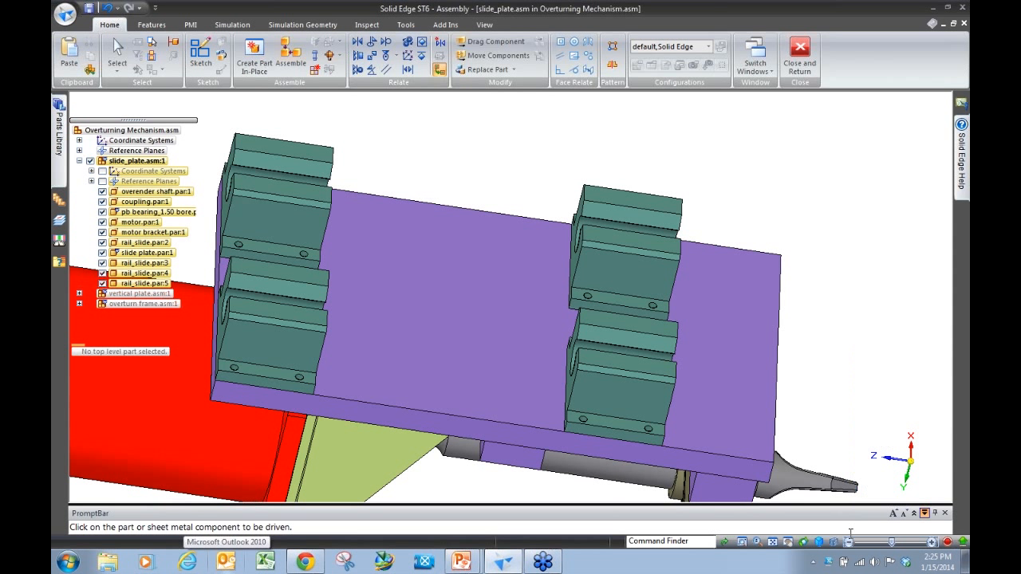
click(933, 512)
mouse_move(98, 529)
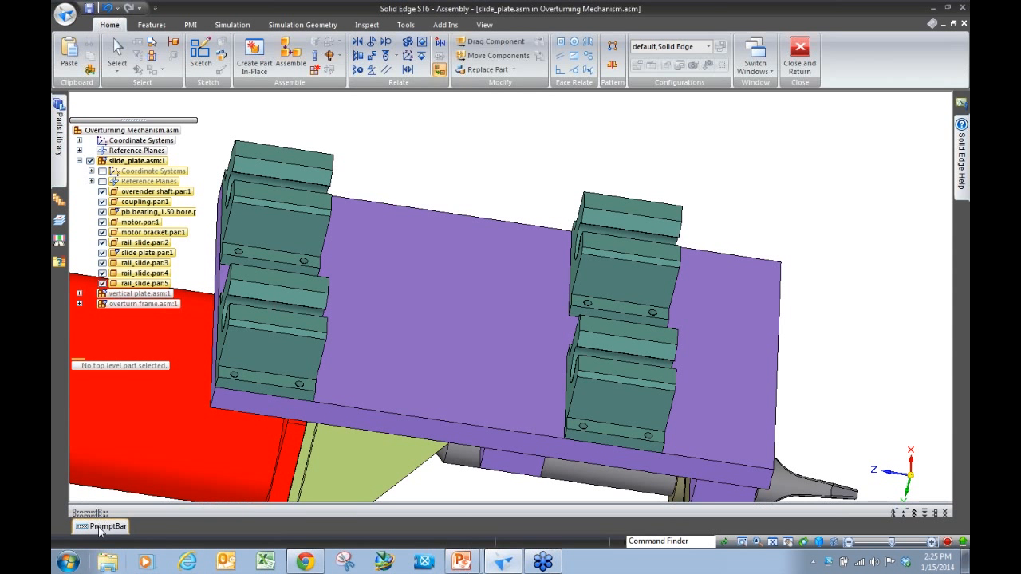
click(936, 495)
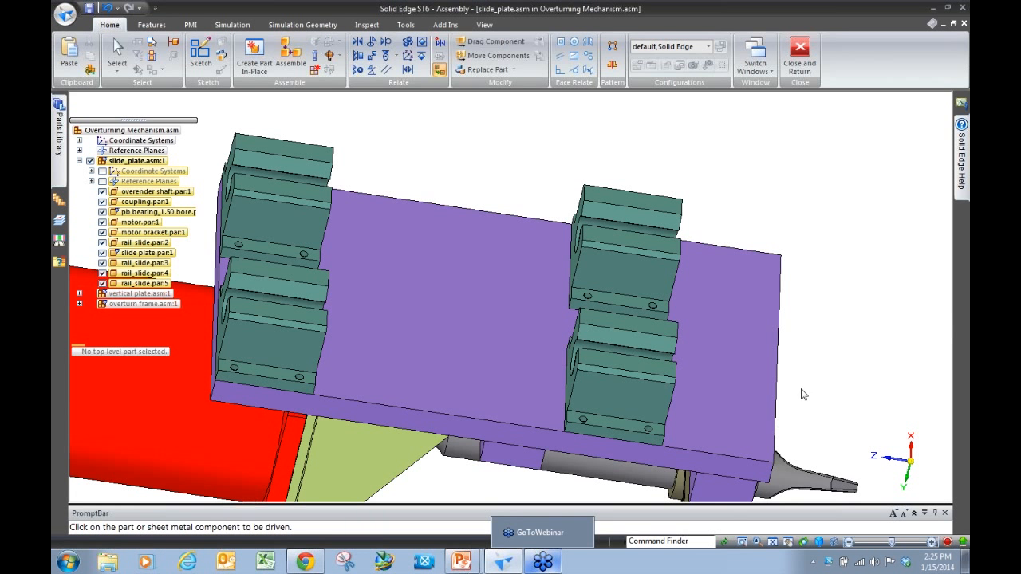
Save concentric and equal radius inter-part relationships with the slide plate as the driven part and the original rail slide as the driving part
click(719, 394)
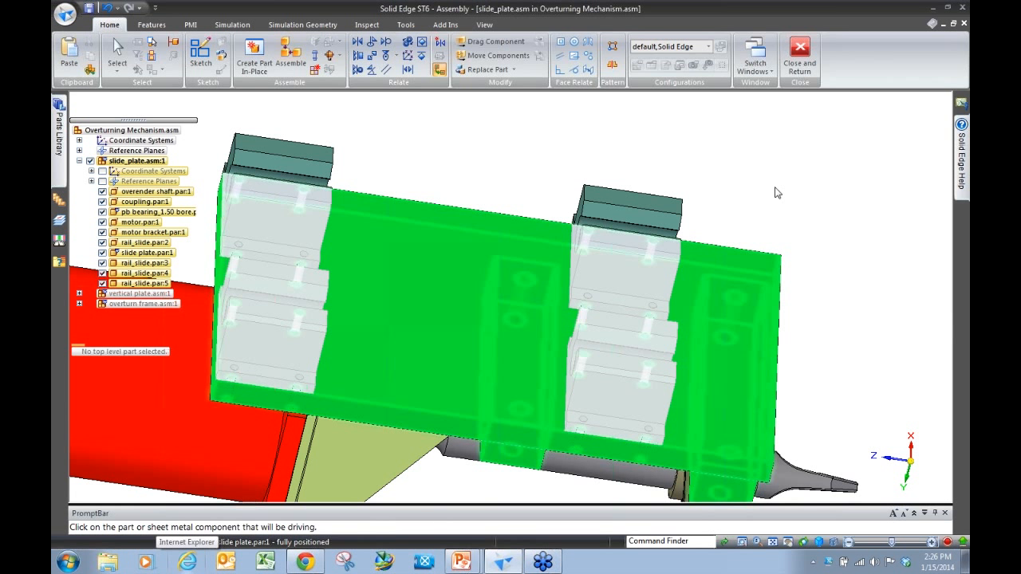
scroll(776, 189, down, 3)
click(697, 305)
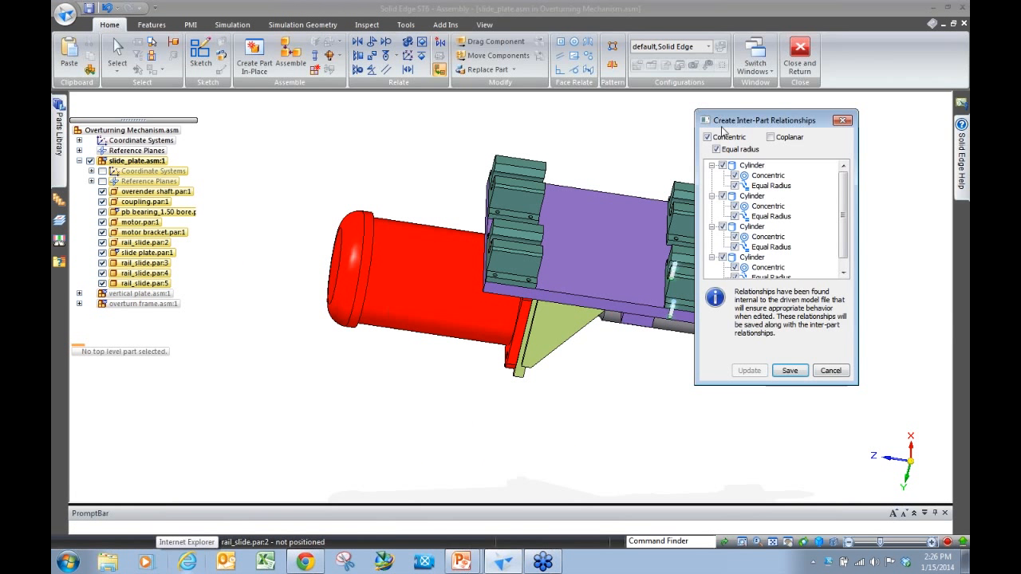
drag(762, 126, 486, 147)
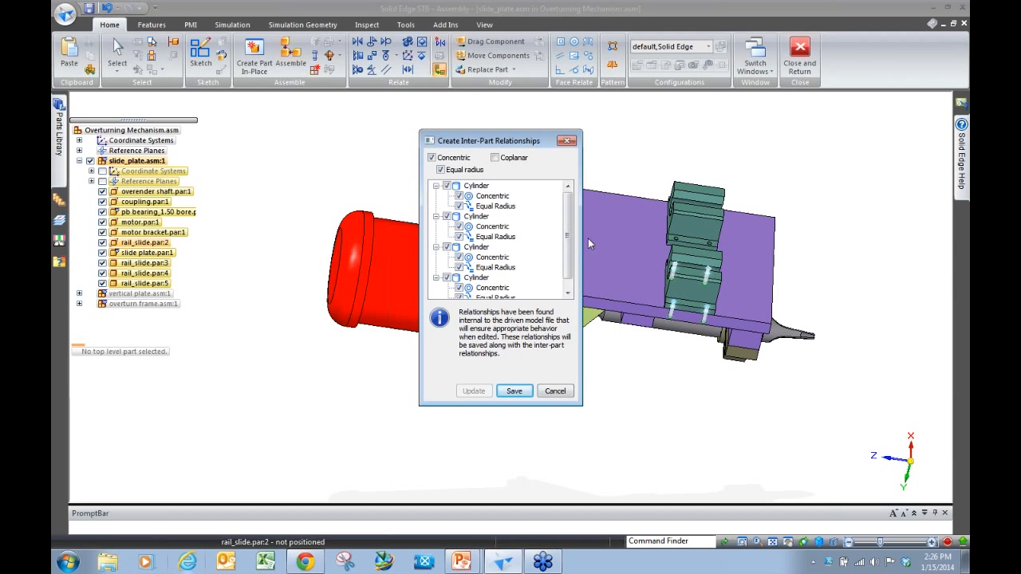
drag(569, 234, 574, 259)
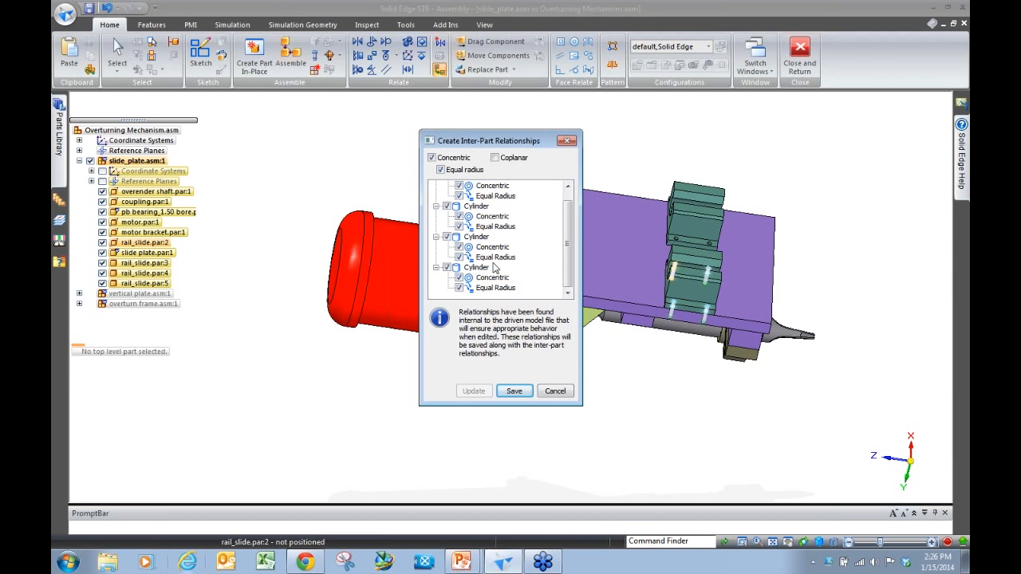
click(524, 393)
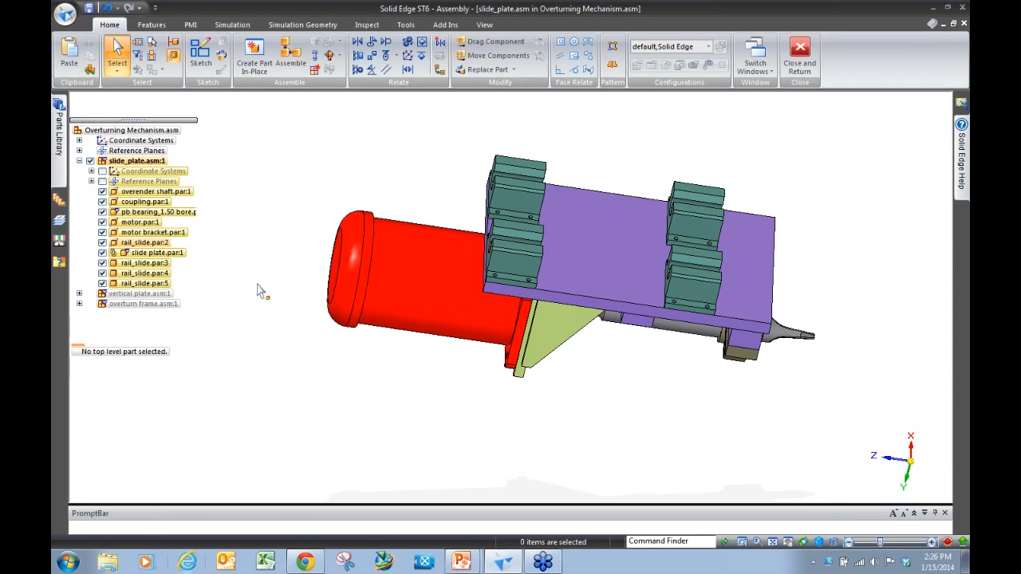
Check the slide plate's listed relationships and examine the mounting holes on its underside
click(129, 253)
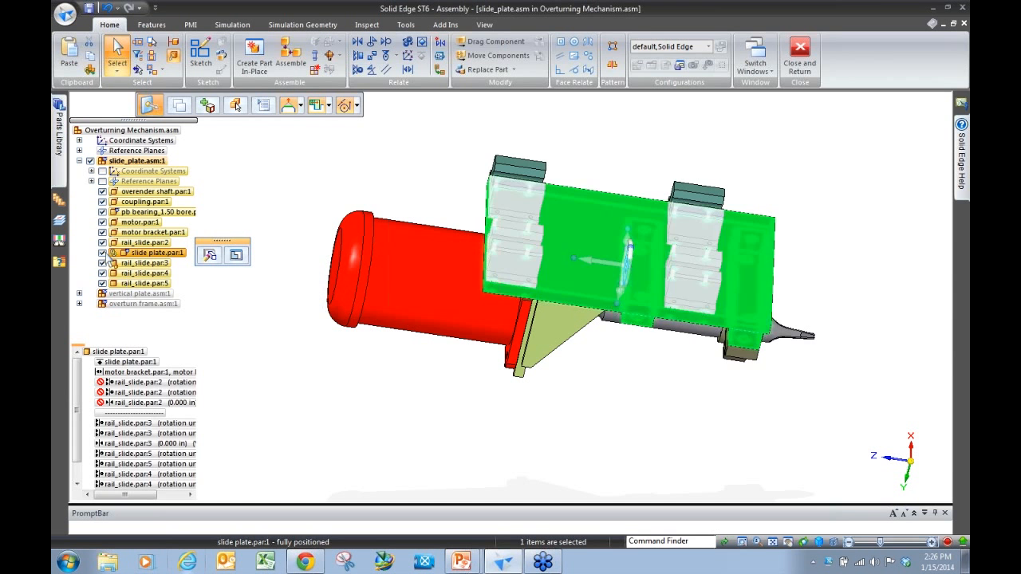
click(271, 178)
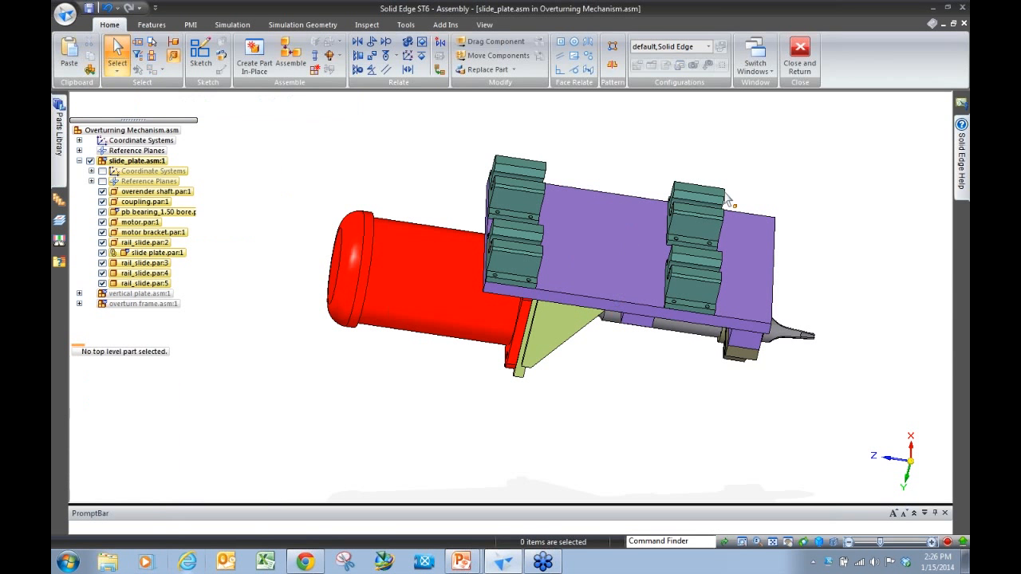
middle_drag(721, 290, 721, 163)
scroll(723, 198, up, 3)
scroll(722, 199, up, 1)
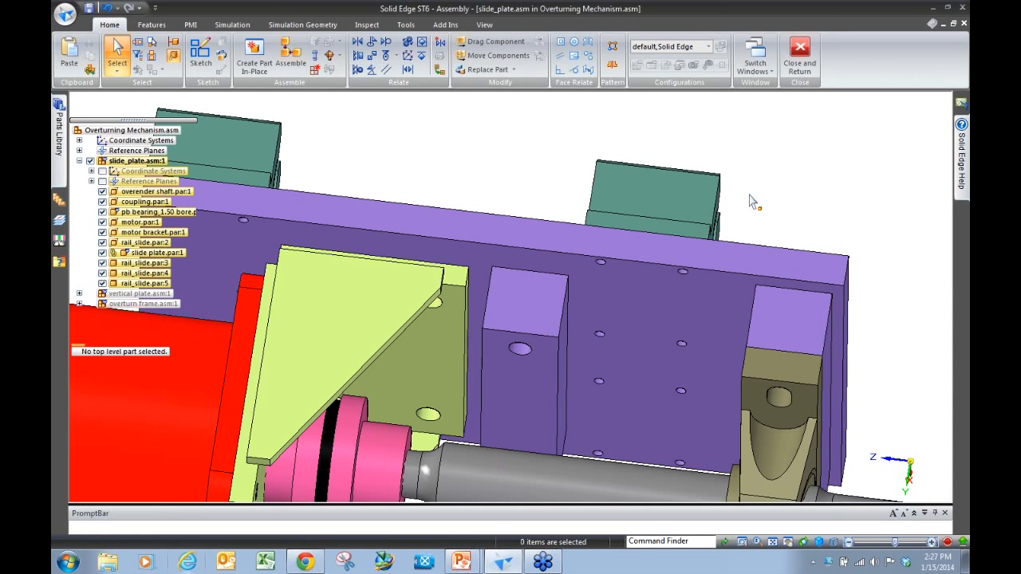
Move the original rail slide 0.5 in along the slide plate, away from the motor, without picking components to find relationships to
middle_drag(743, 210, 702, 276)
click(700, 289)
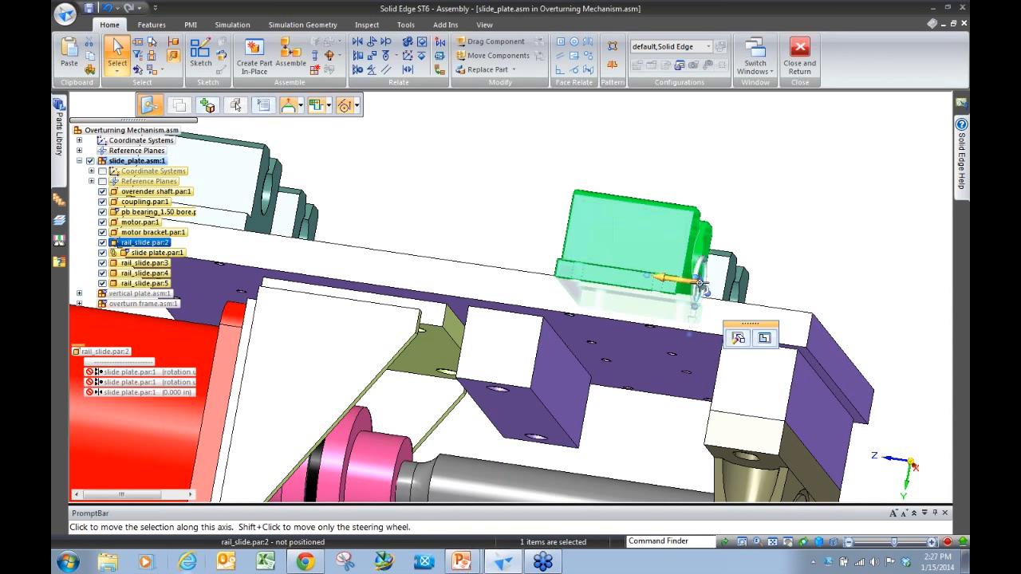
click(702, 283)
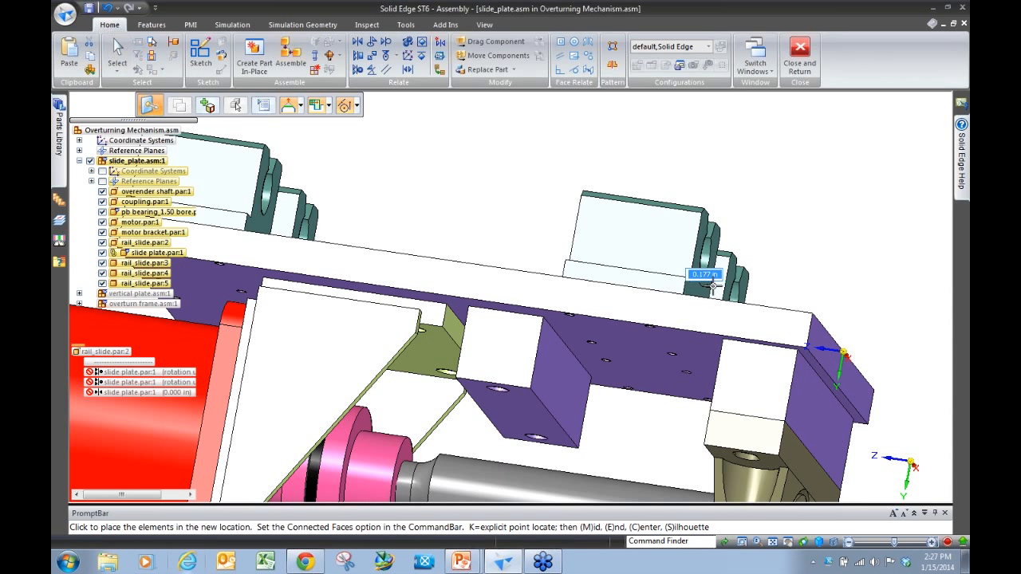
text(.5)
key(Return)
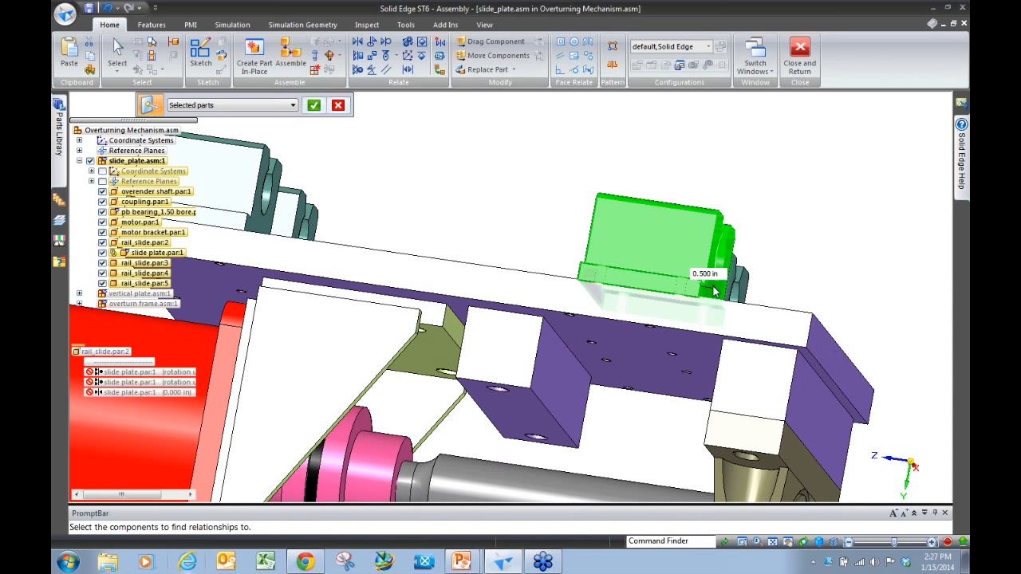
right_click(447, 200)
click(445, 196)
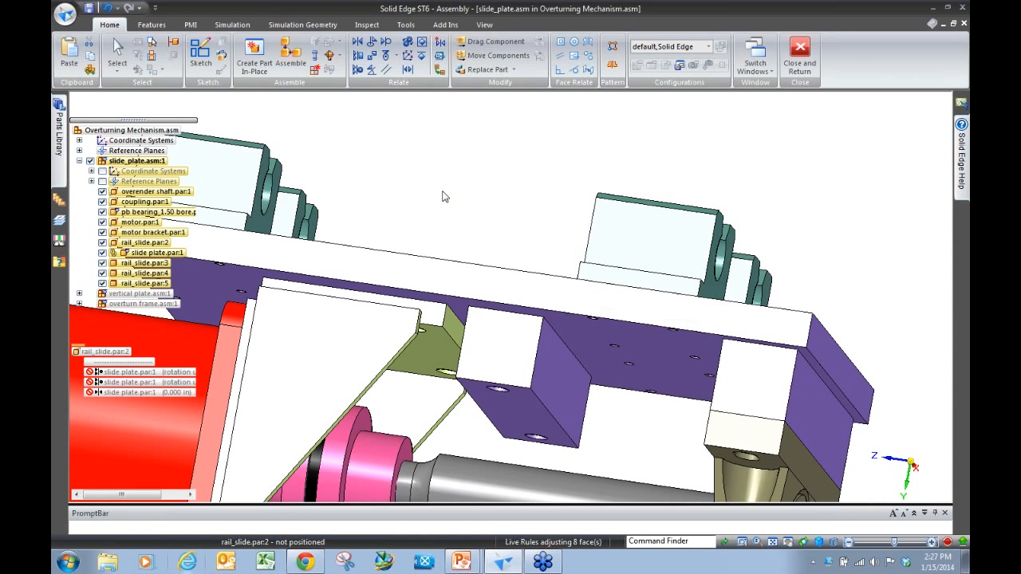
Examine the slide plate's underside to see how its mounting holes follow the moved rail slide
middle_drag(569, 306, 511, 190)
click(505, 173)
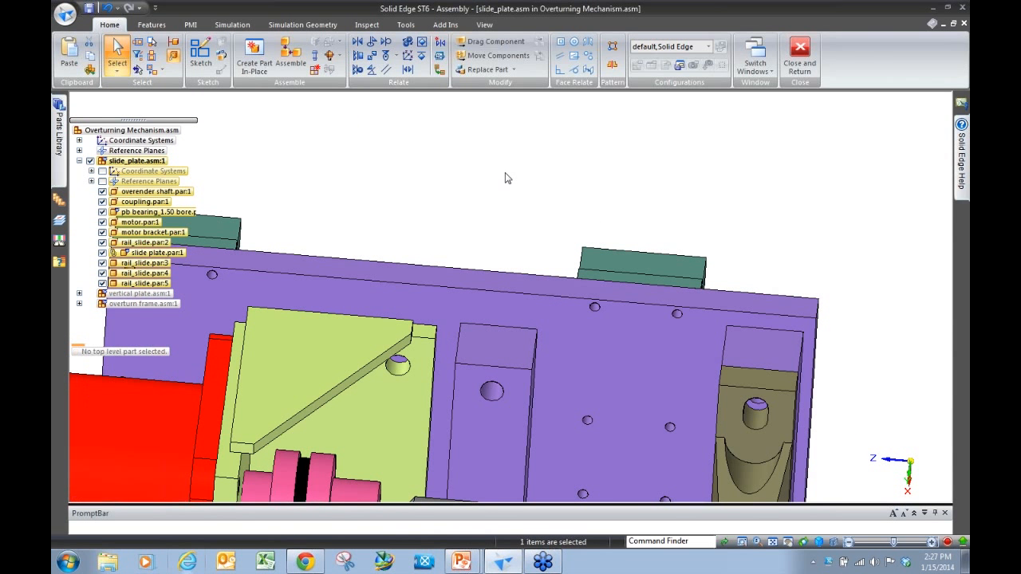
middle_drag(456, 173, 435, 169)
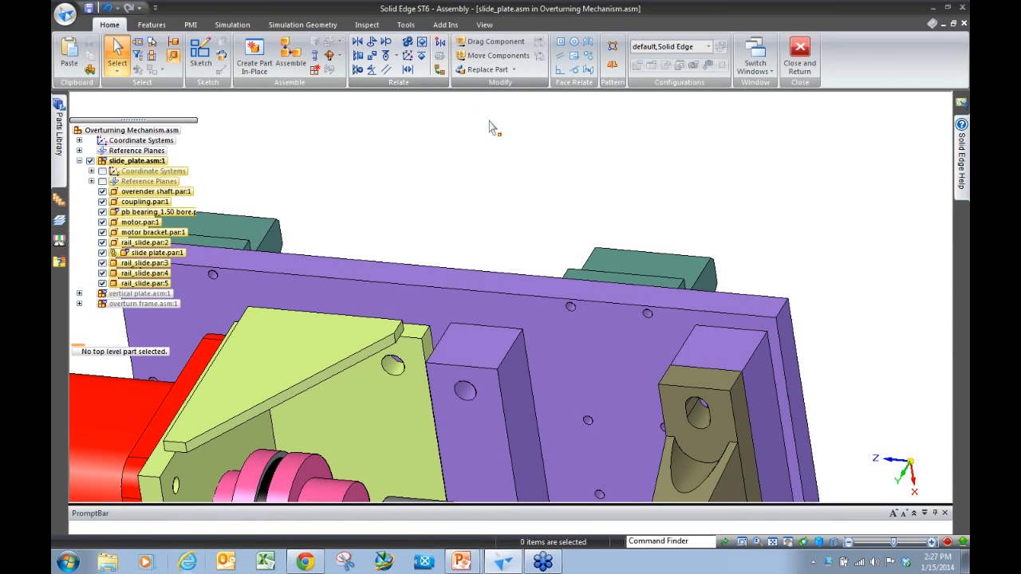
middle_drag(710, 165, 789, 254)
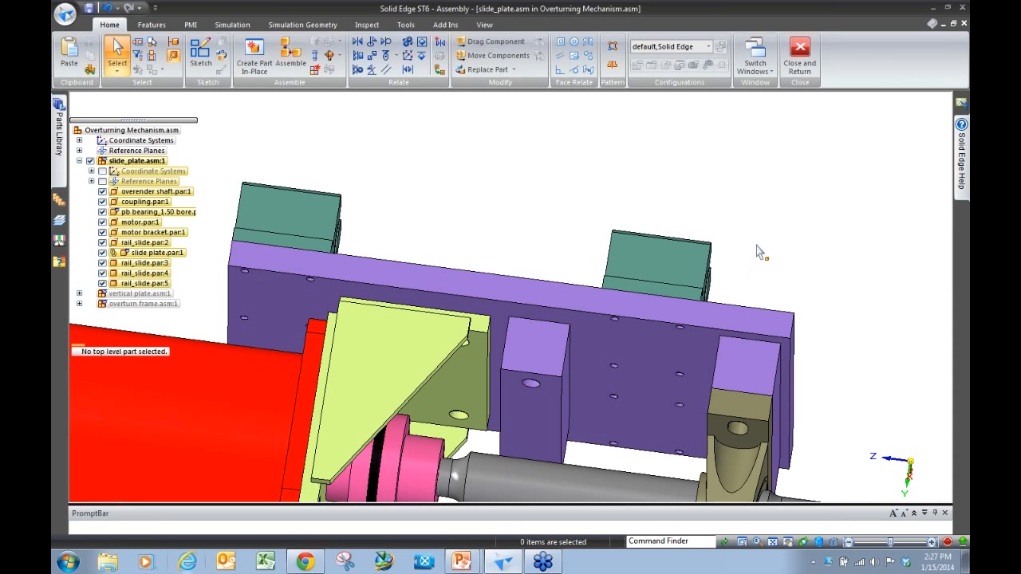
Examine the rail slides' mounting holes against the slide plate from the rail side, and look over the whole assembly
middle_drag(754, 255, 646, 371)
scroll(646, 370, up, 5)
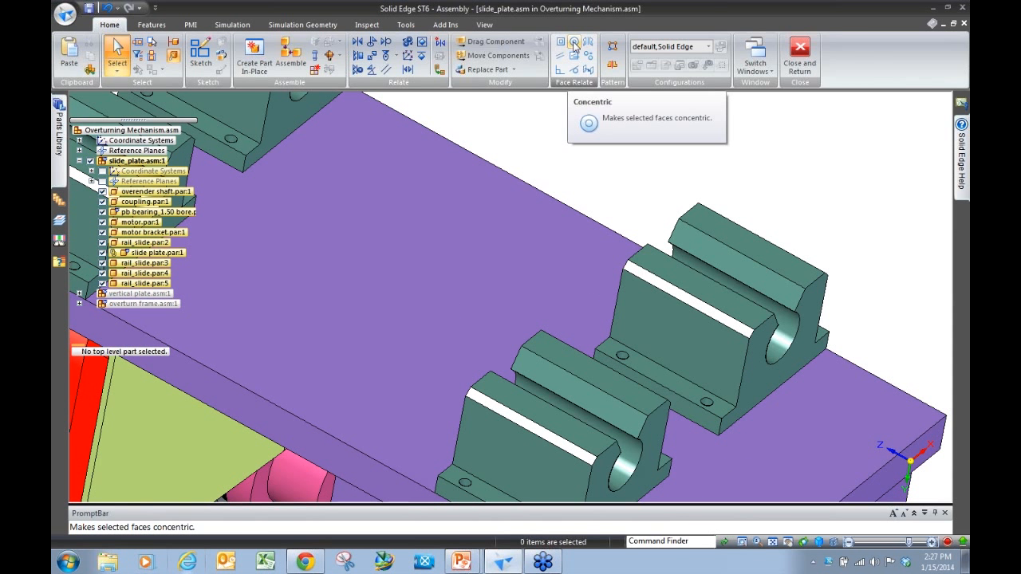
click(575, 44)
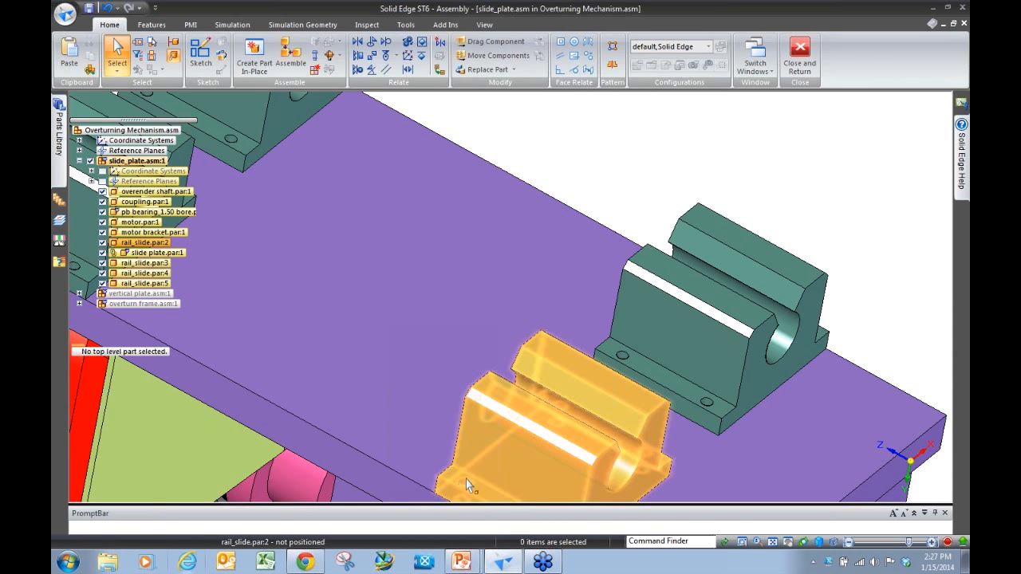
scroll(585, 271, down, 2)
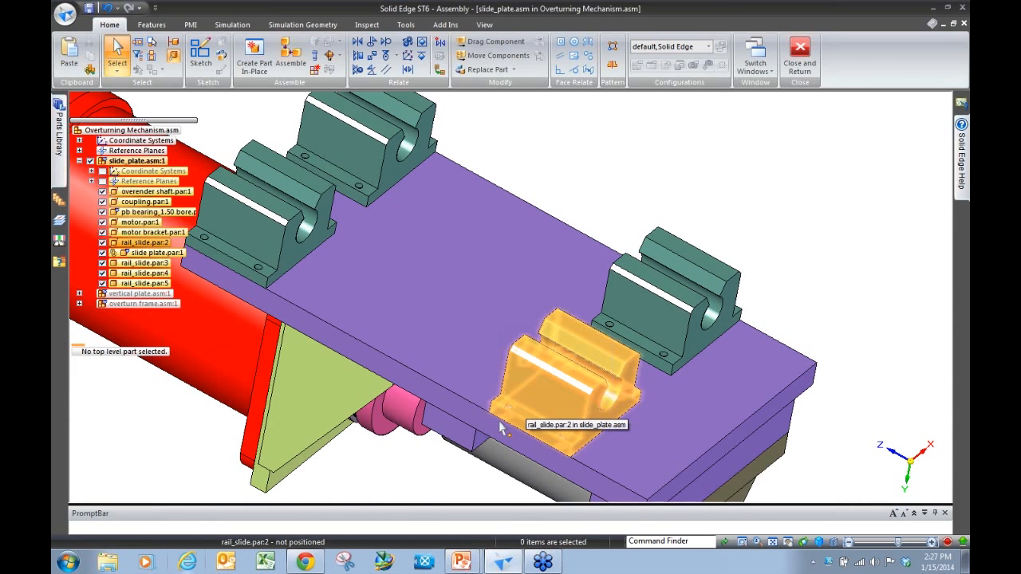
middle_drag(497, 420, 500, 431)
scroll(500, 435, up, 3)
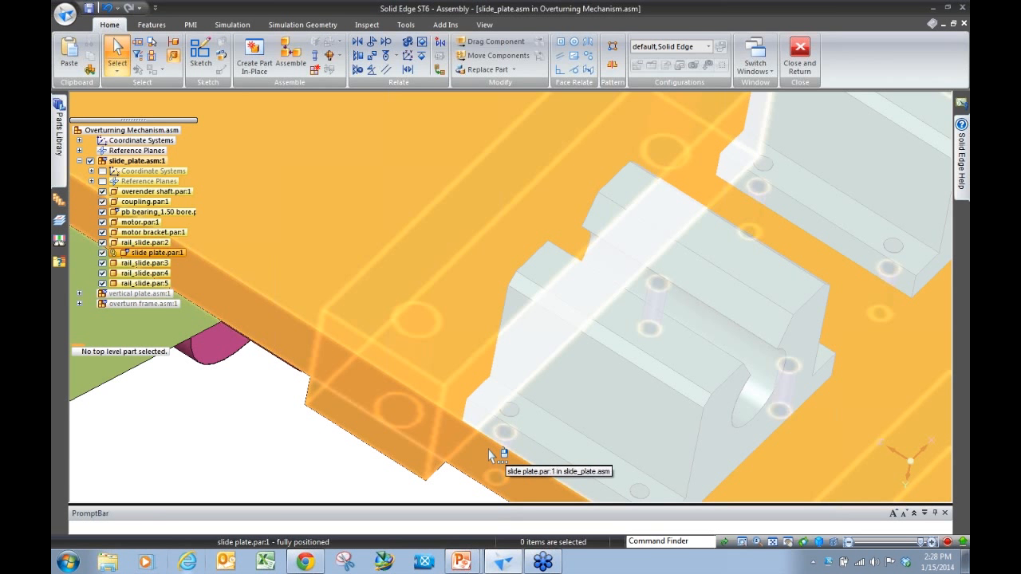
scroll(489, 455, down, 2)
scroll(553, 282, down, 2)
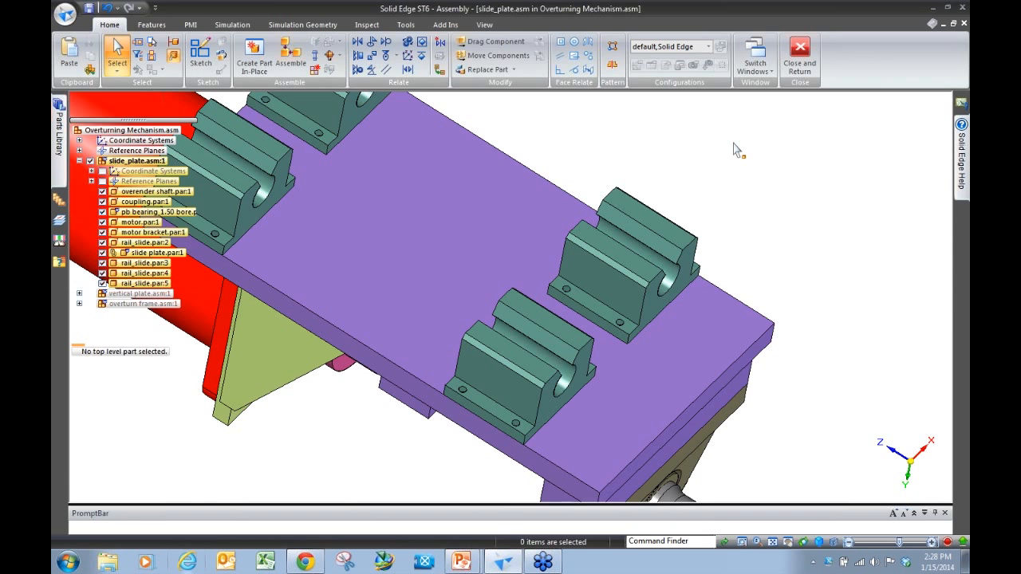
scroll(739, 154, down, 5)
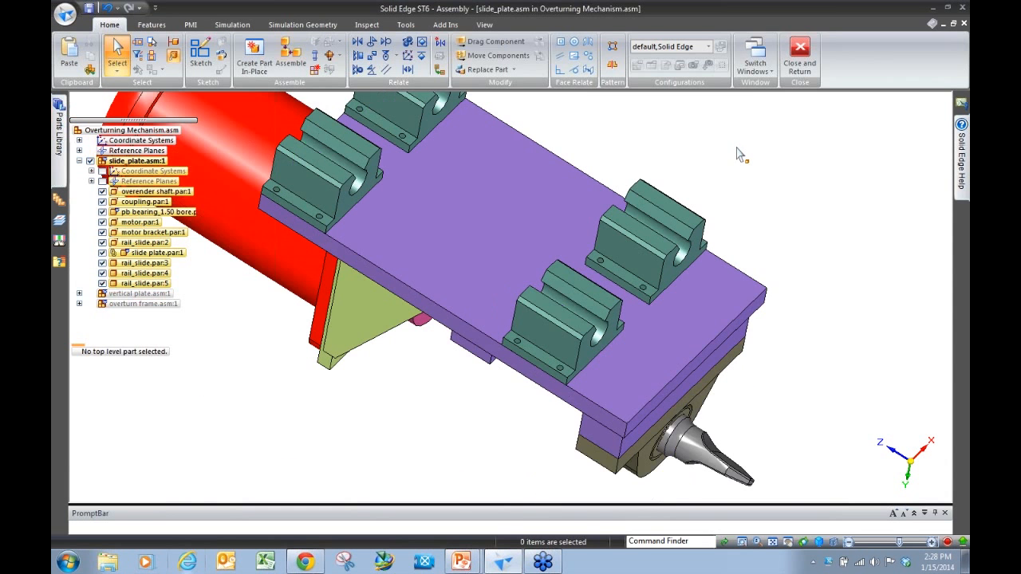
middle_drag(769, 207, 602, 319)
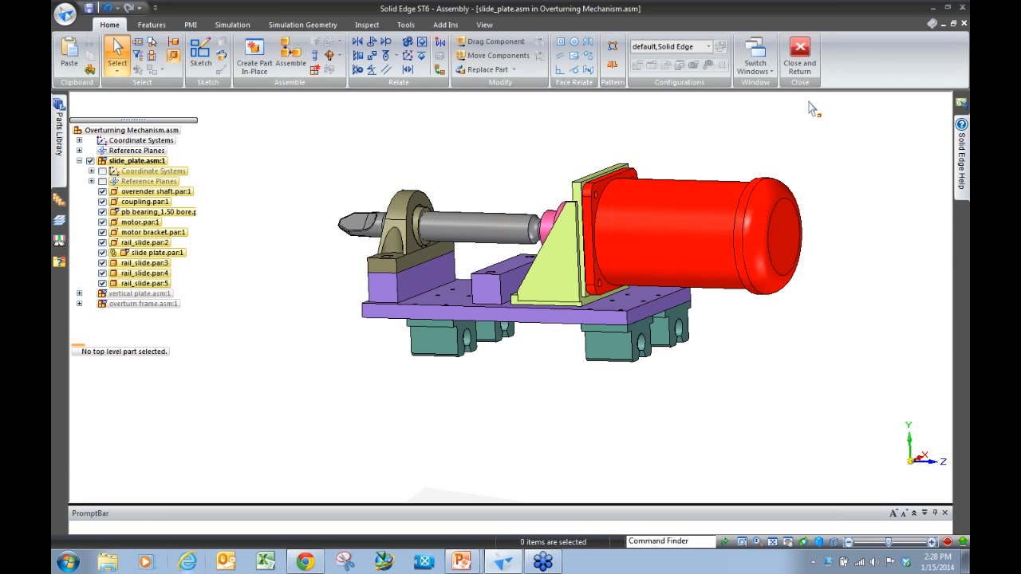
Switch to Boolean.asm, hide the motor and cap screws in turn to check the base plate beneath them, and show them again
key(ctrl+Tab)
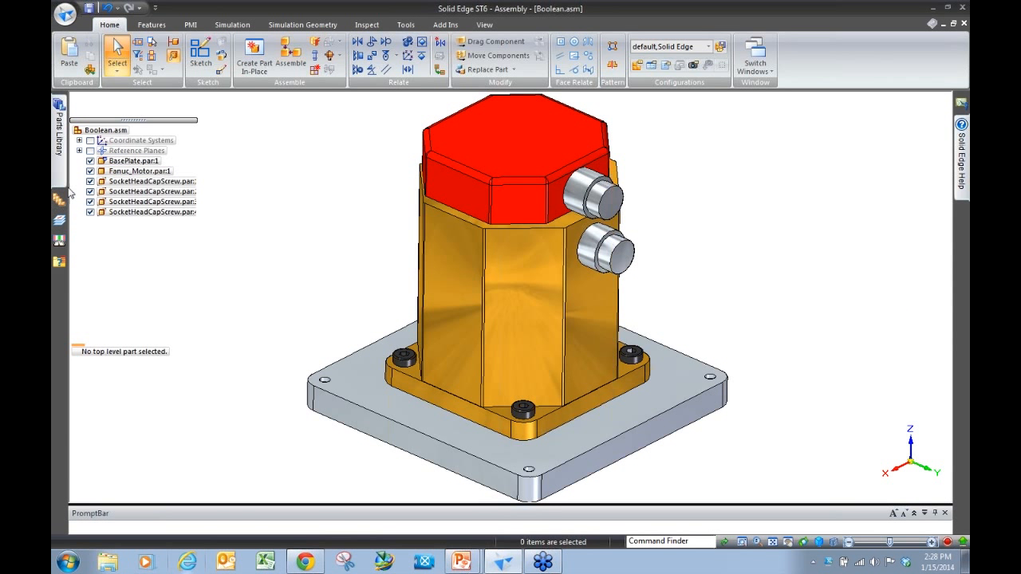
click(91, 171)
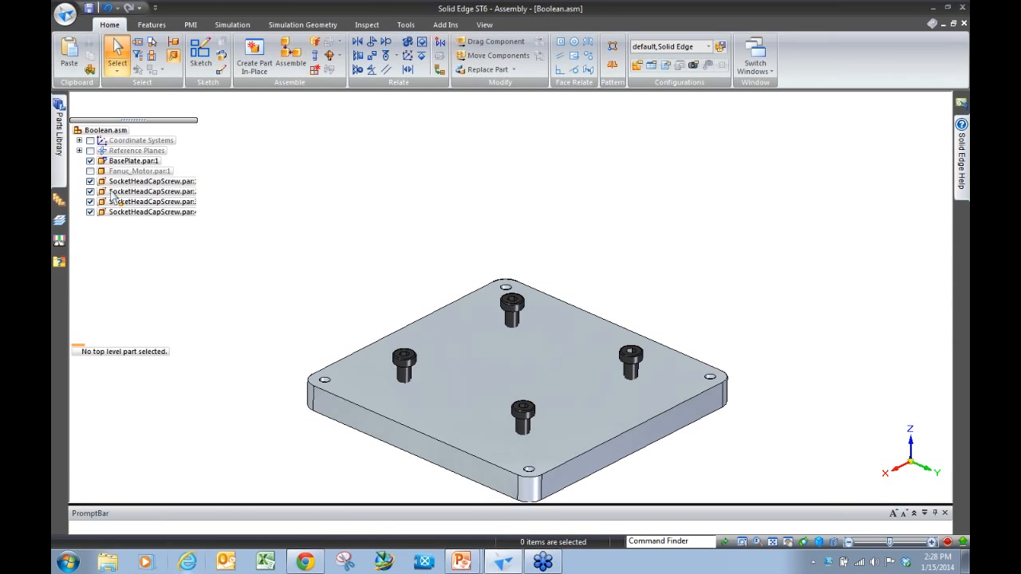
click(91, 181)
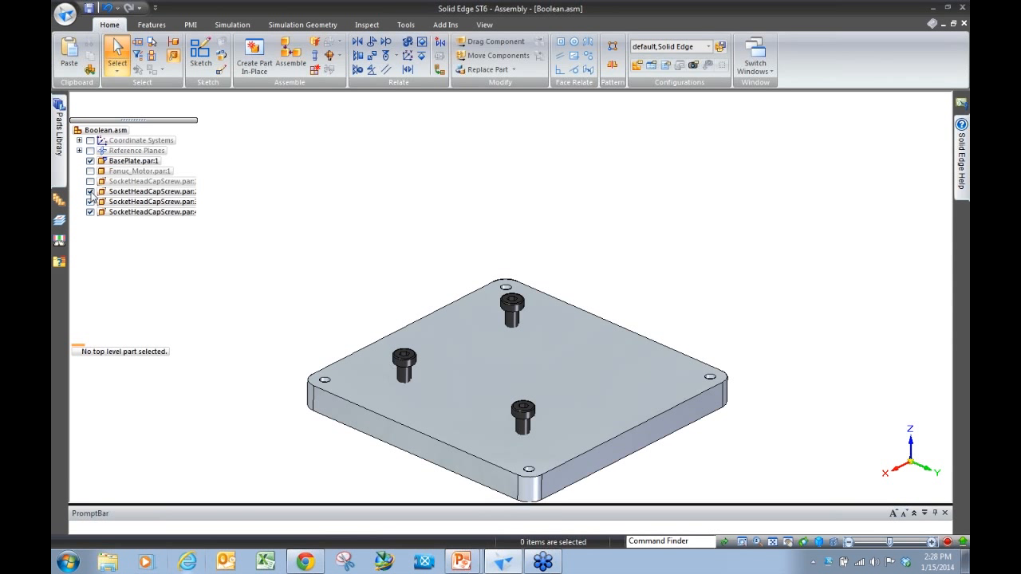
click(90, 192)
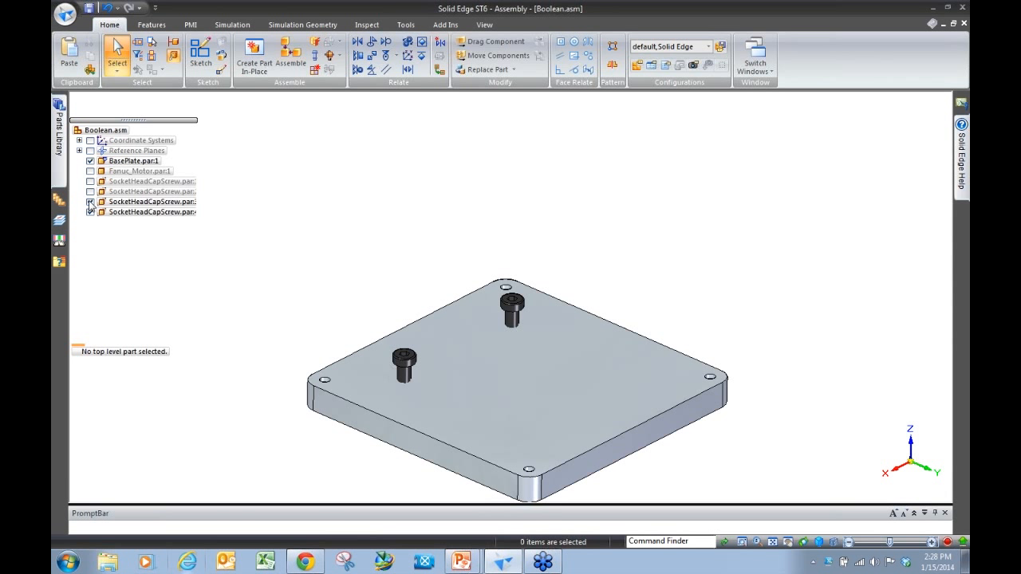
click(90, 201)
click(90, 192)
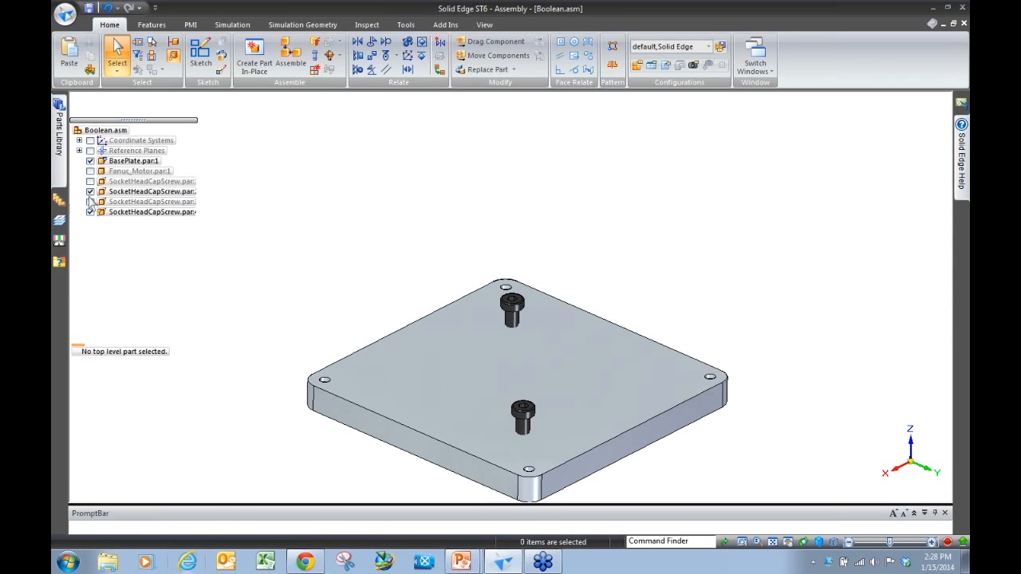
click(90, 202)
click(90, 181)
click(91, 171)
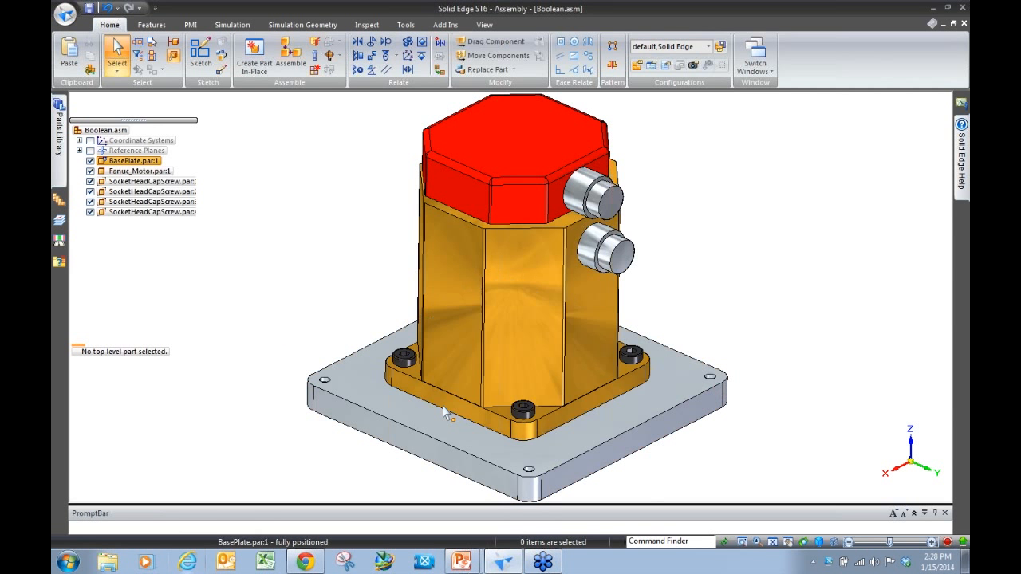
Hide the base plate to examine the underside of the motor and its screws, and show the plate again
middle_drag(529, 329, 559, 164)
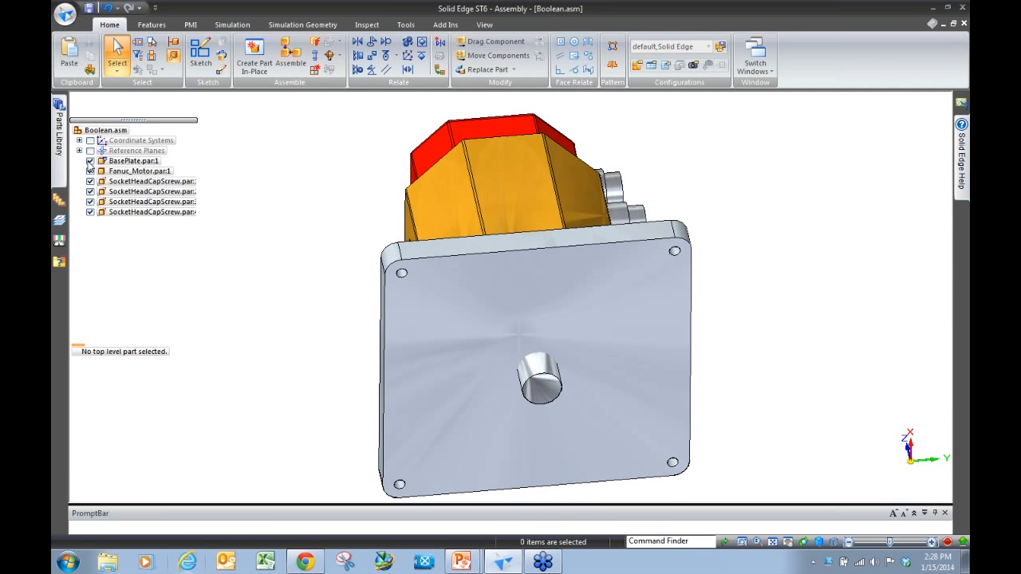
click(90, 162)
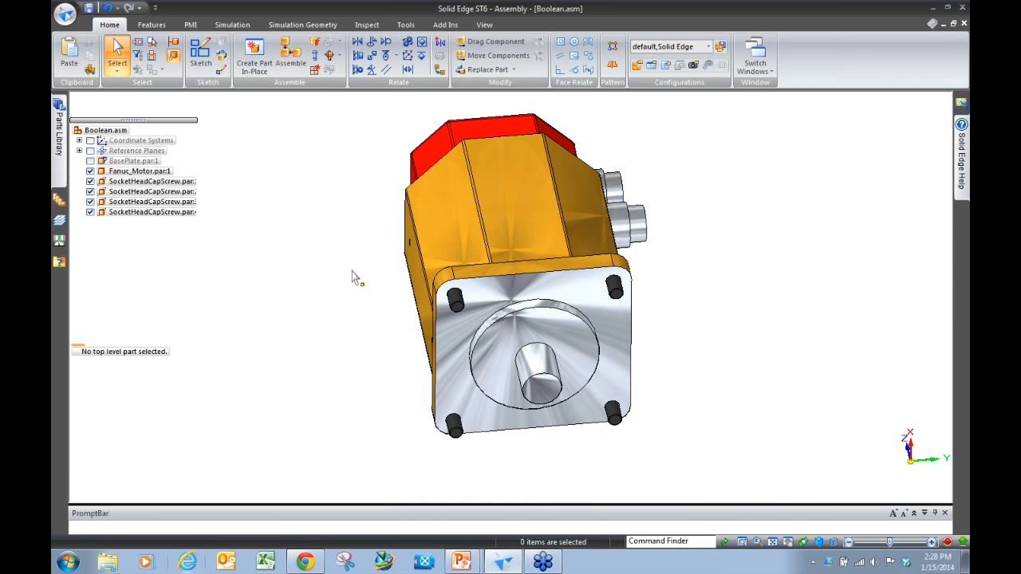
click(90, 160)
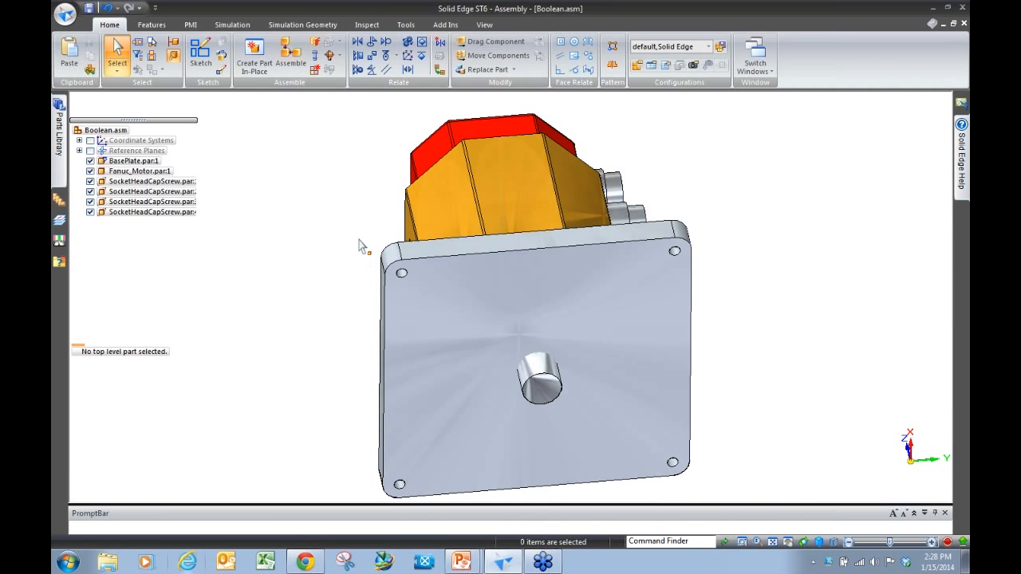
middle_drag(296, 287, 856, 286)
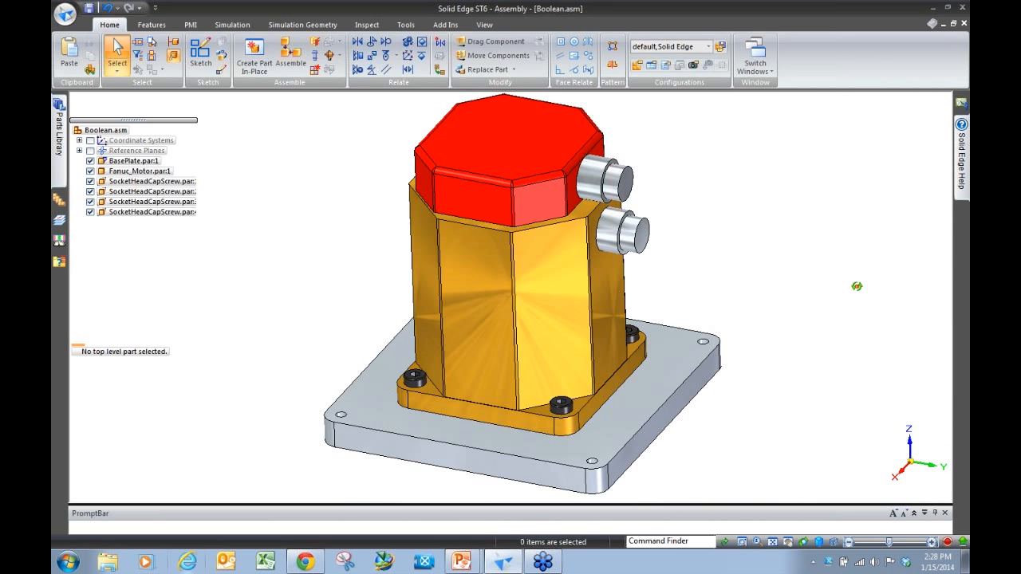
Open the base plate for in-place editing in the assembly and look through the available Boolean body operations
click(670, 386)
click(738, 443)
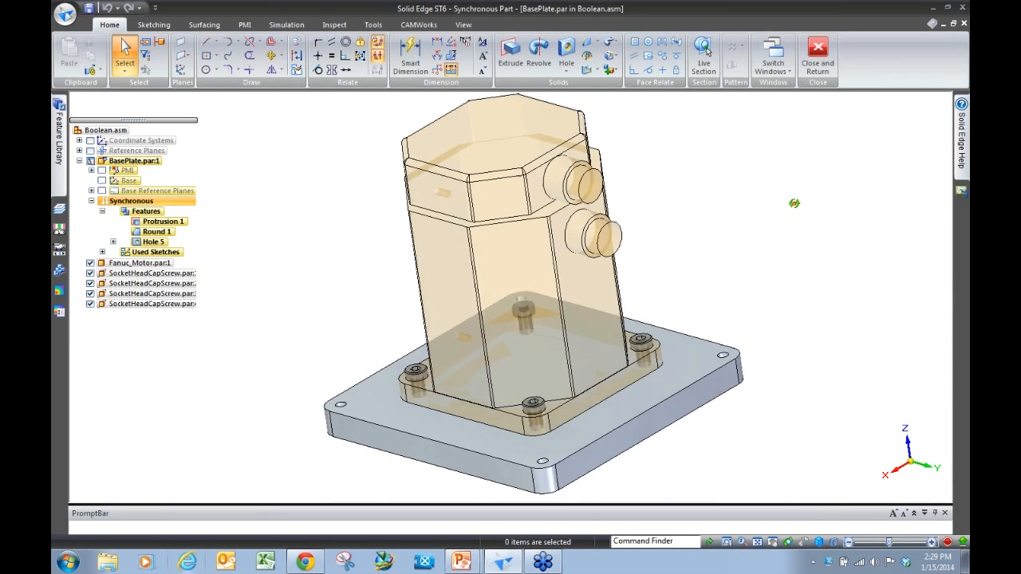
click(164, 26)
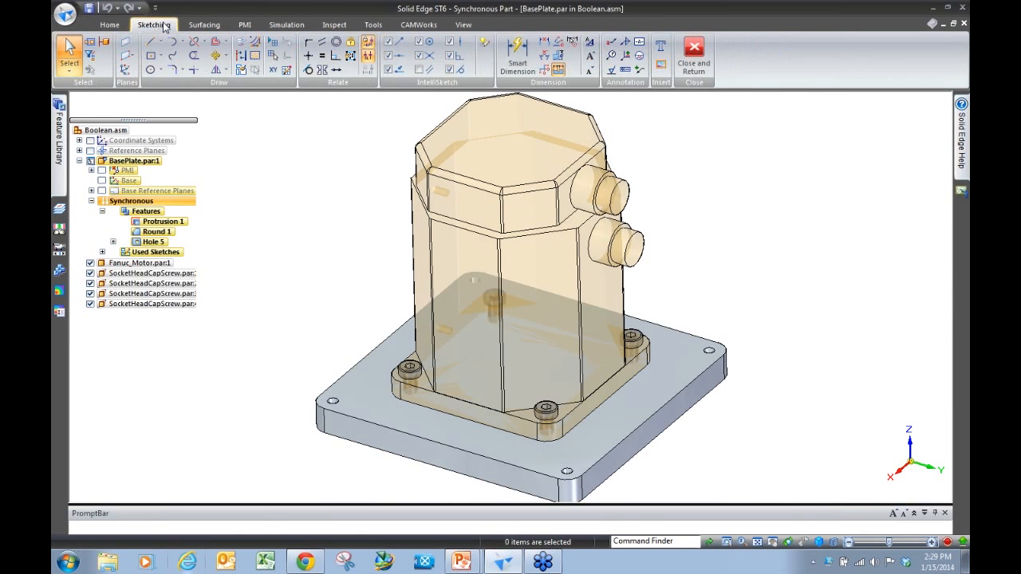
click(206, 25)
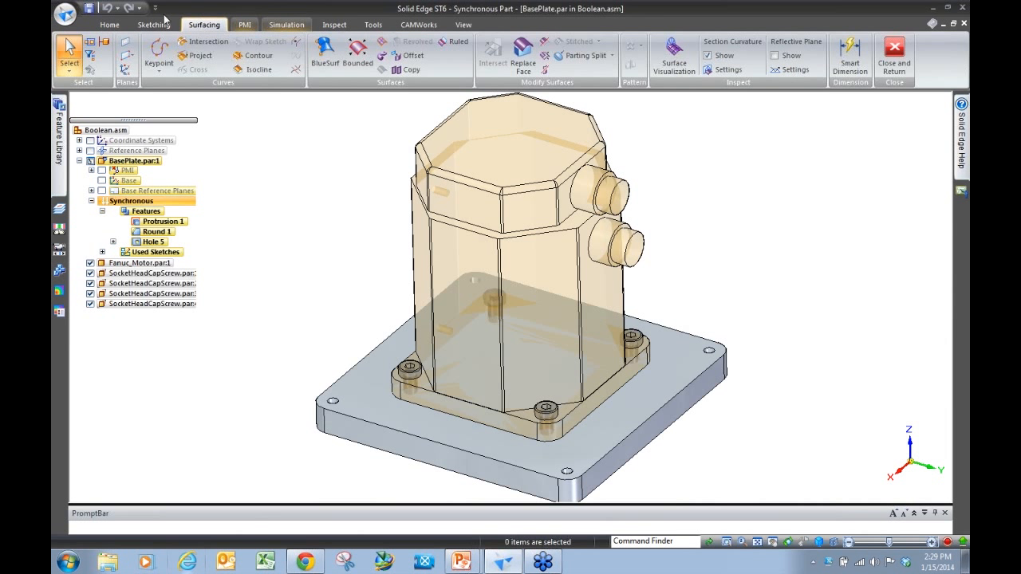
click(109, 26)
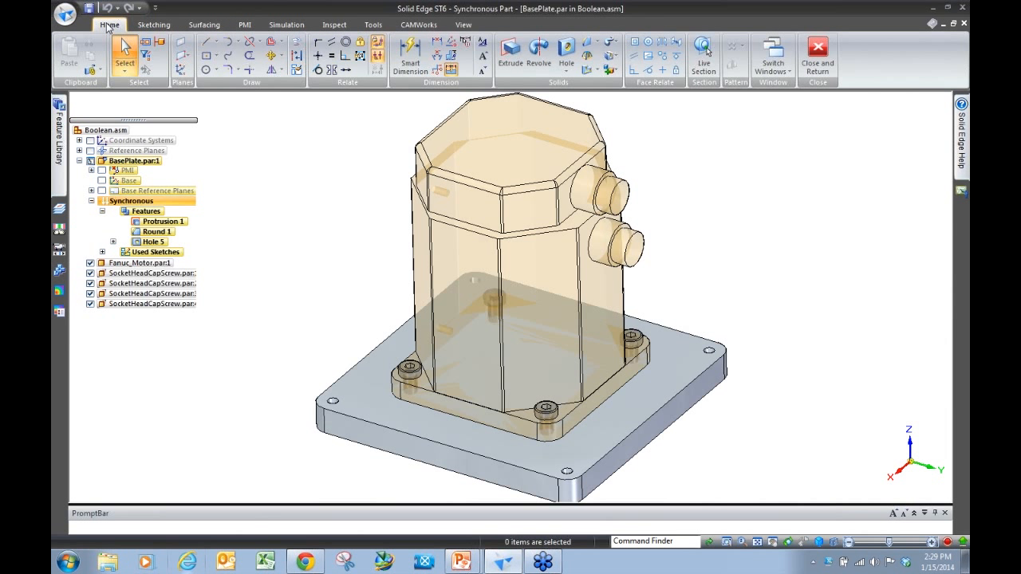
click(611, 70)
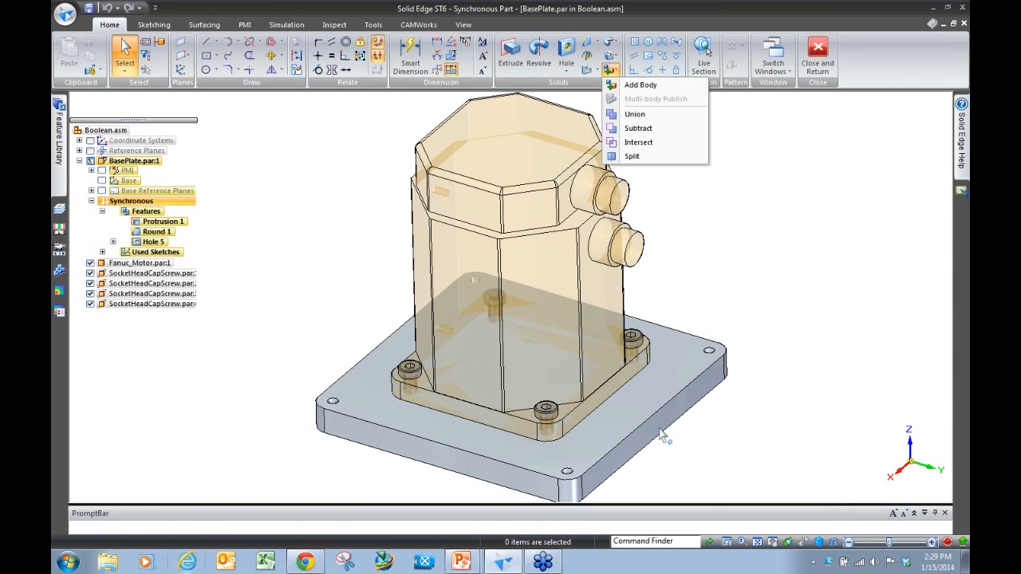
Search the commands for "subtract", check where Subtract is located, and start it
click(668, 541)
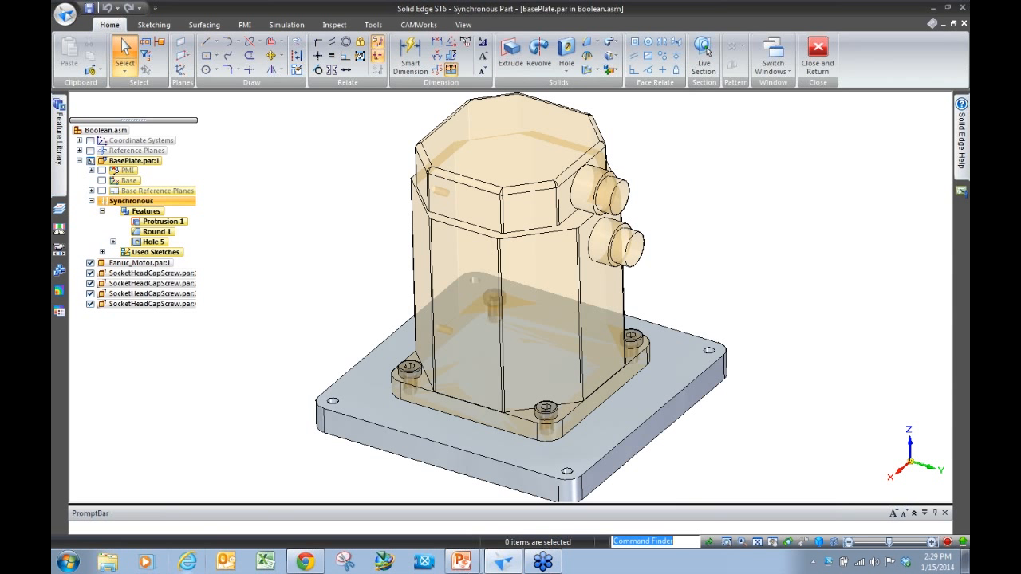
text(subtract)
key(Return)
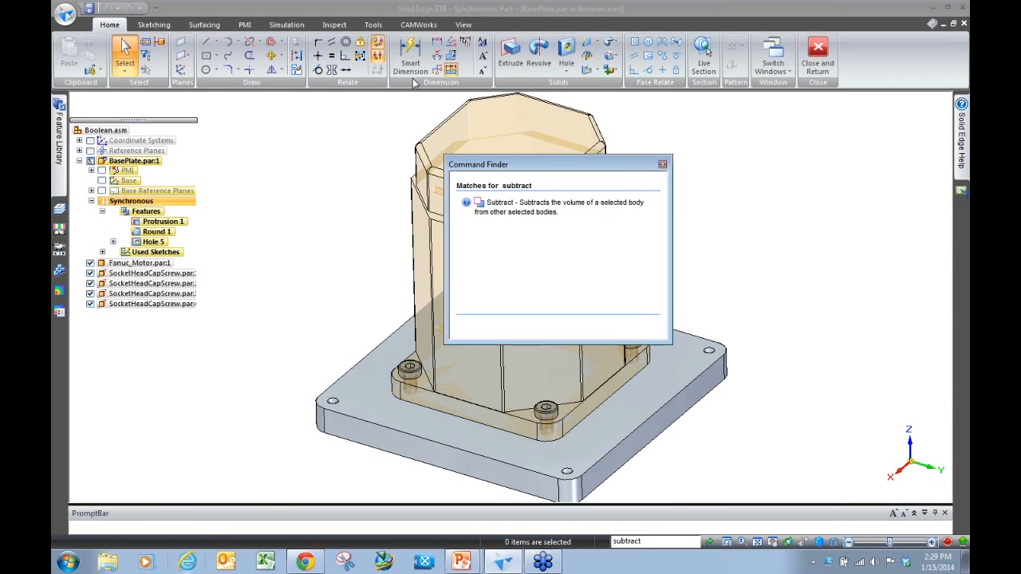
mouse_move(503, 204)
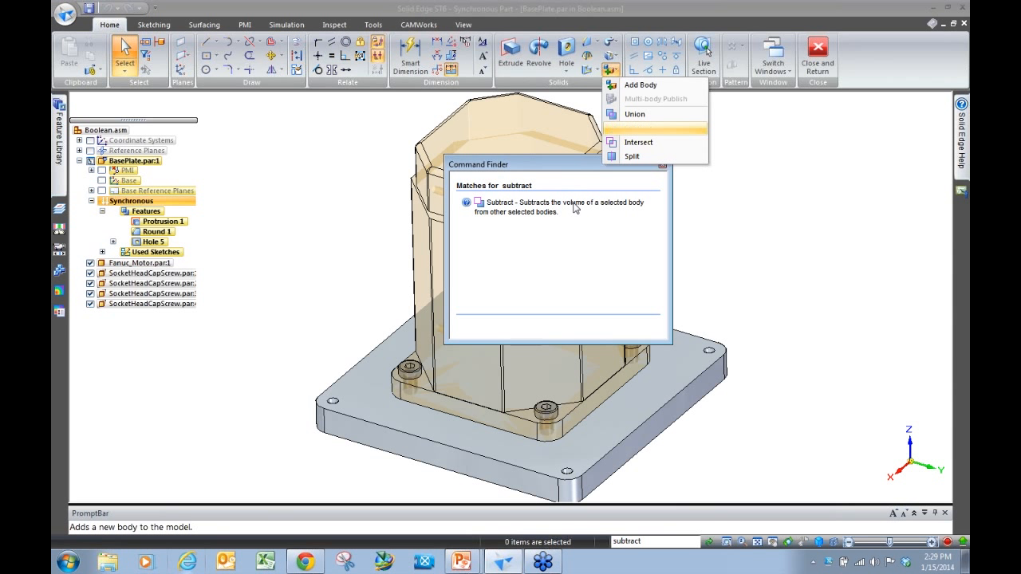
click(553, 205)
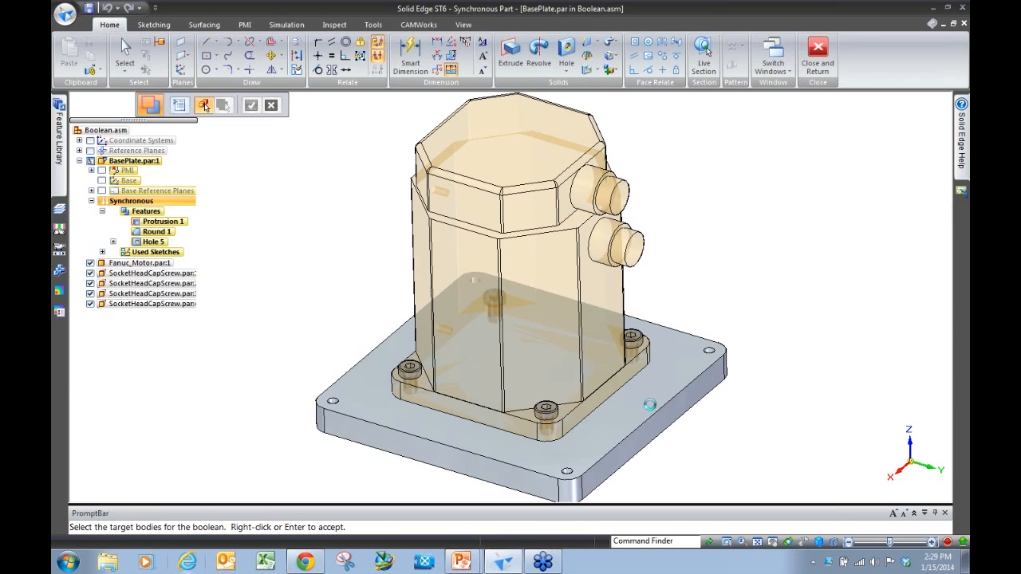
Subtract the motor and the four socket head cap screws from the base plate body in the part environment
click(628, 448)
right_click(784, 265)
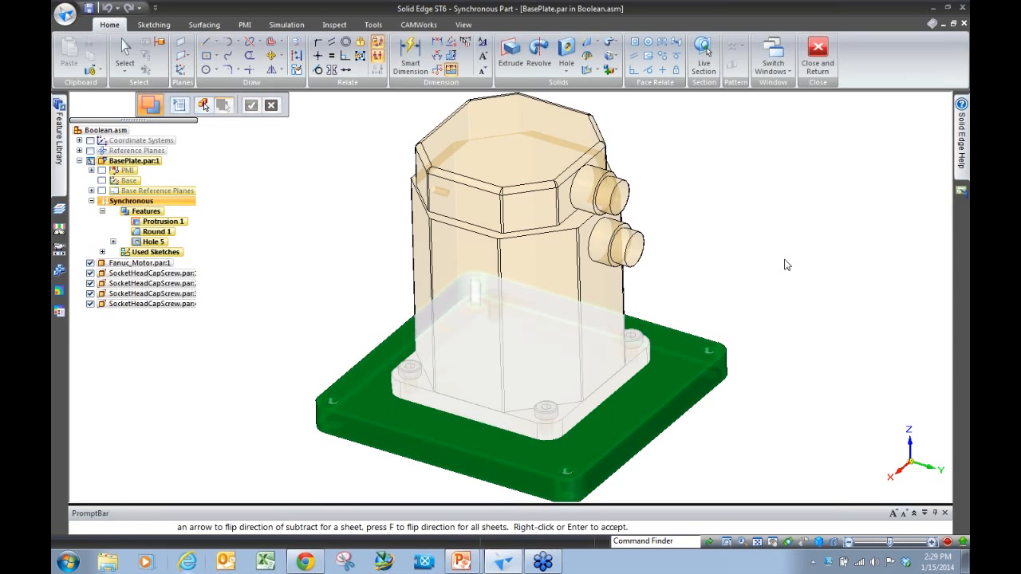
middle_drag(802, 257, 768, 216)
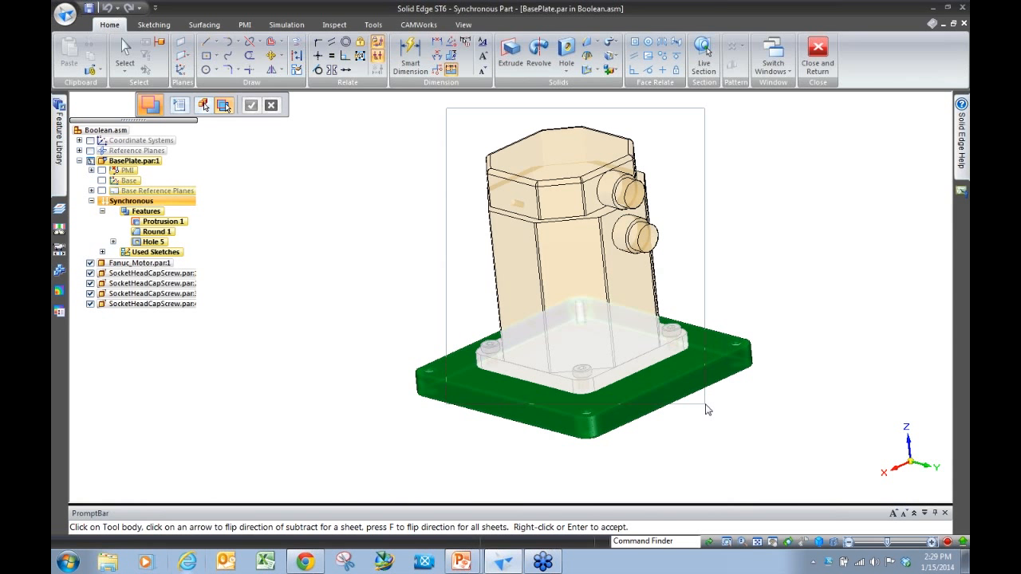
right_click(827, 193)
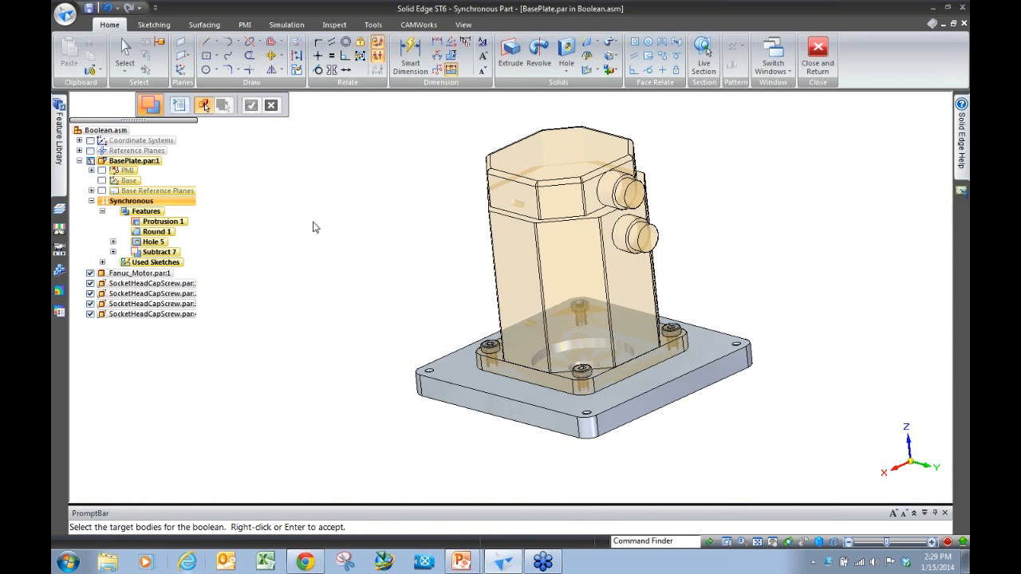
key(Escape)
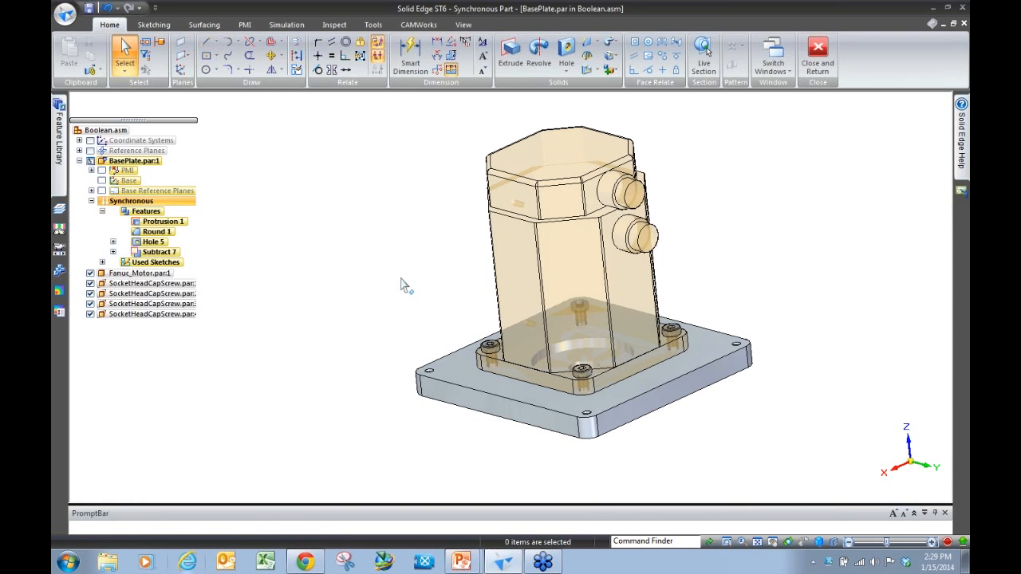
Hide the motor and screws to examine the subtracted openings in the base plate, and show them again
click(90, 273)
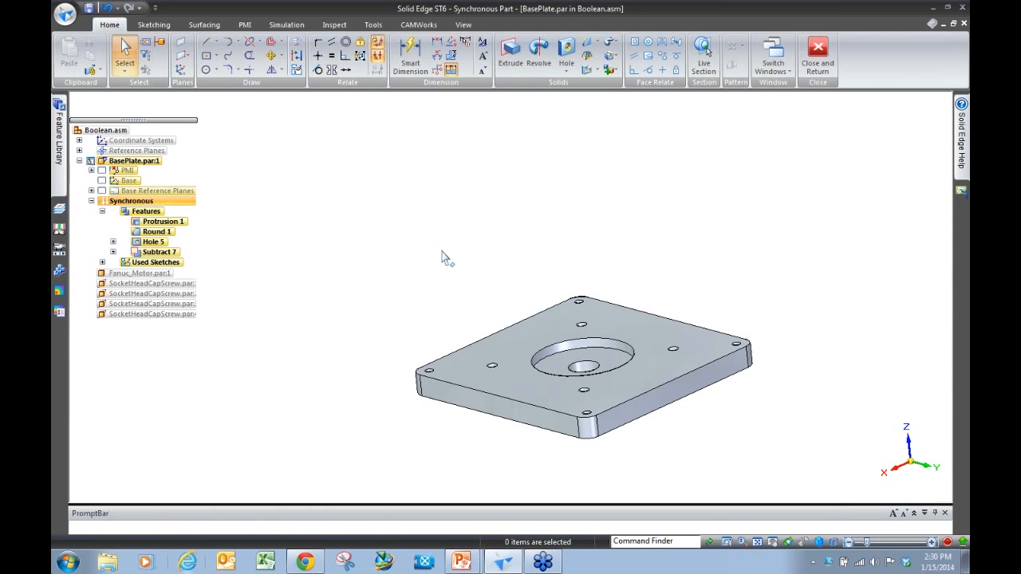
middle_drag(451, 285, 606, 377)
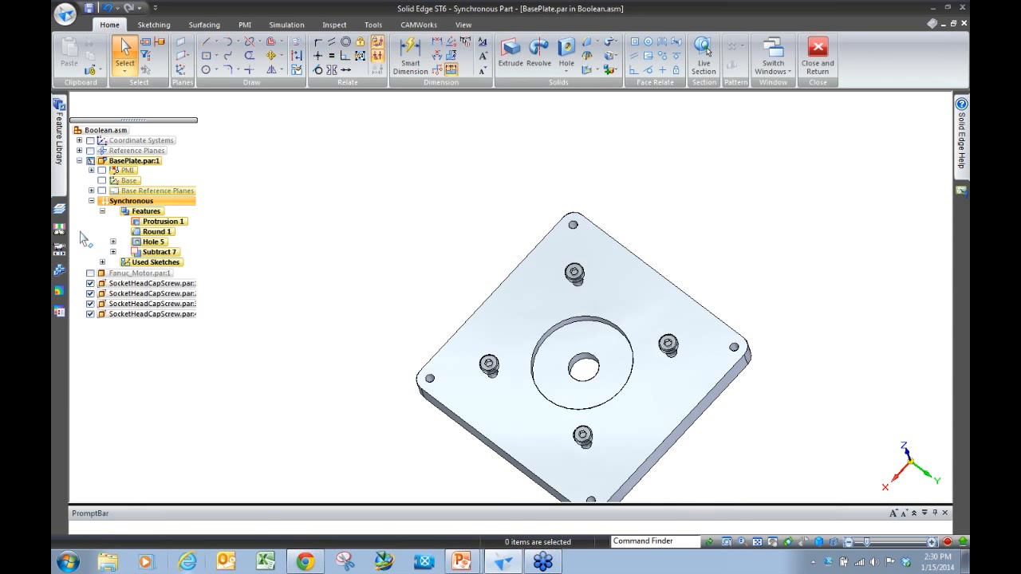
click(90, 274)
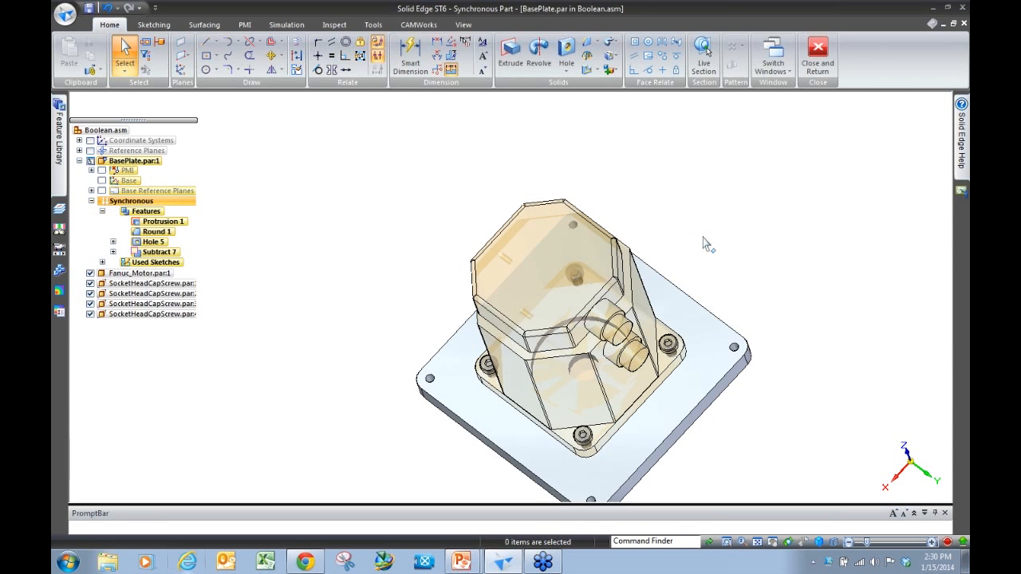
Undo the Subtract feature on the base plate and return to the Boolean.asm assembly
middle_drag(790, 168, 795, 144)
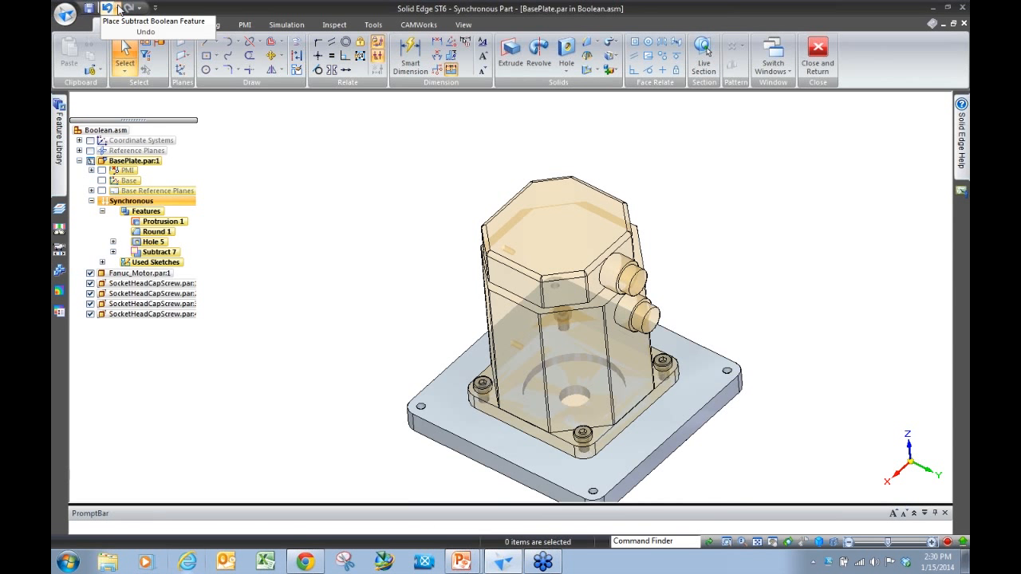
click(109, 8)
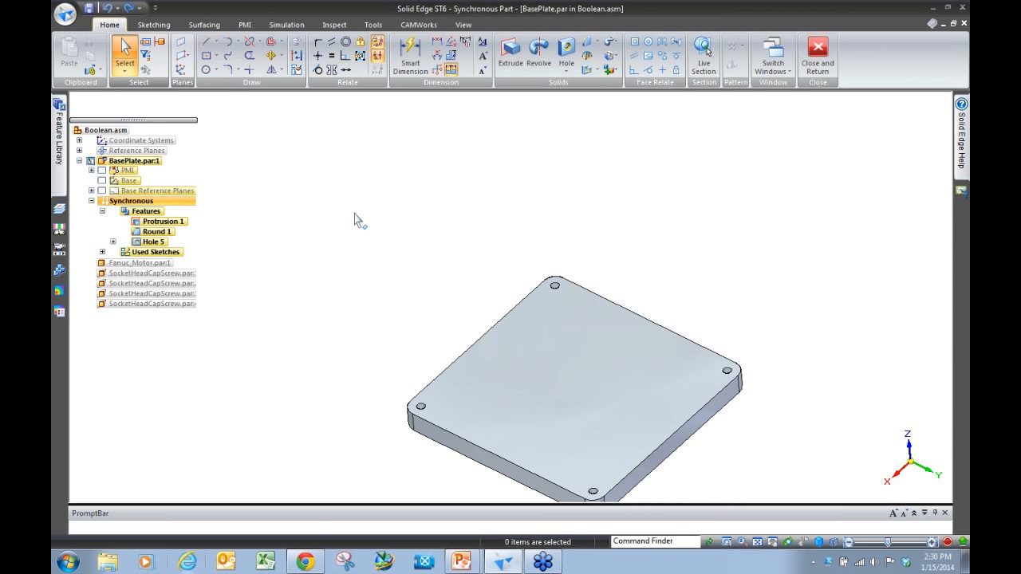
click(820, 51)
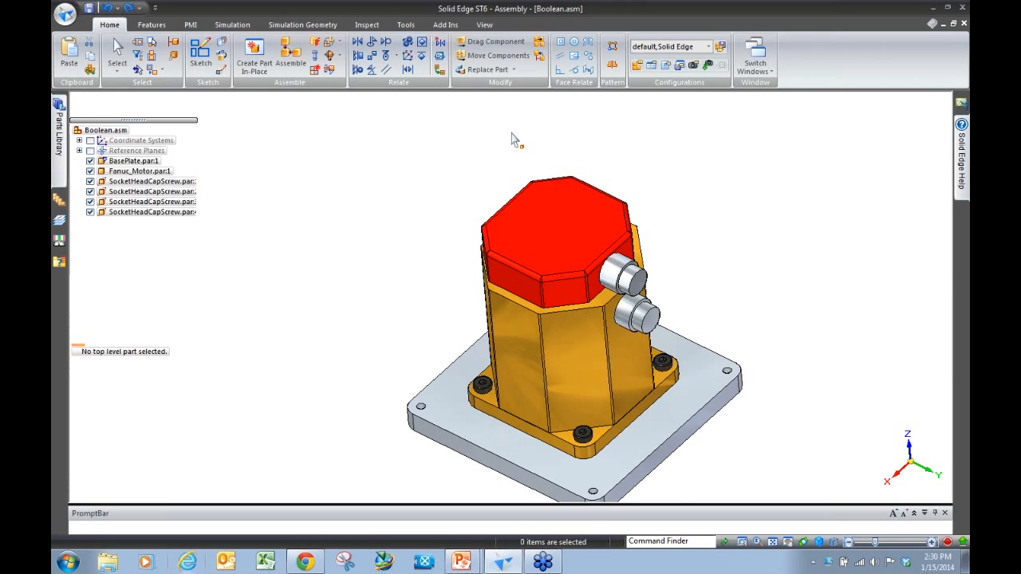
Start an assembly-level Subtract that creates synchronous subtractions if possible, without maintaining links for ordered operations
click(163, 25)
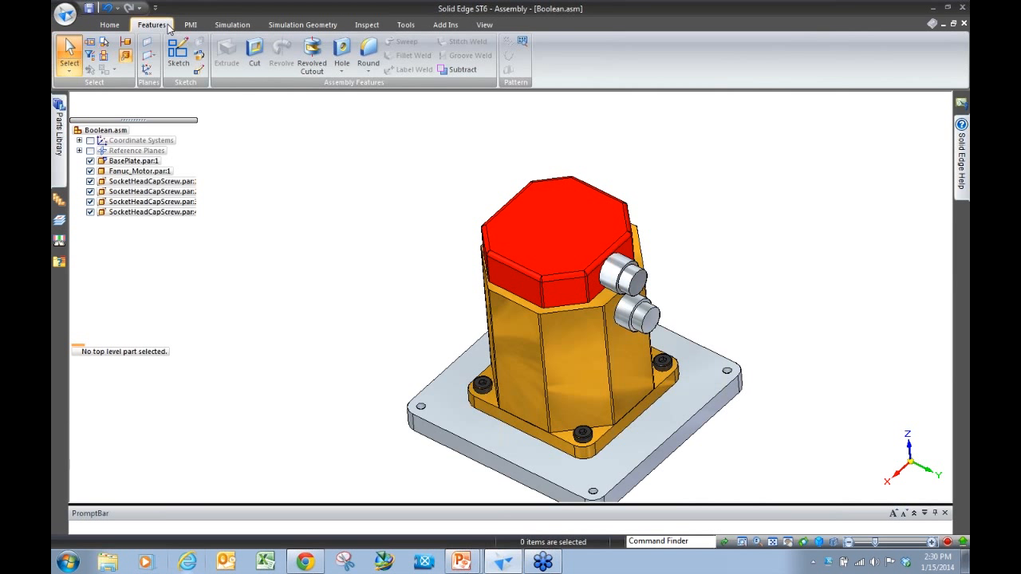
click(461, 71)
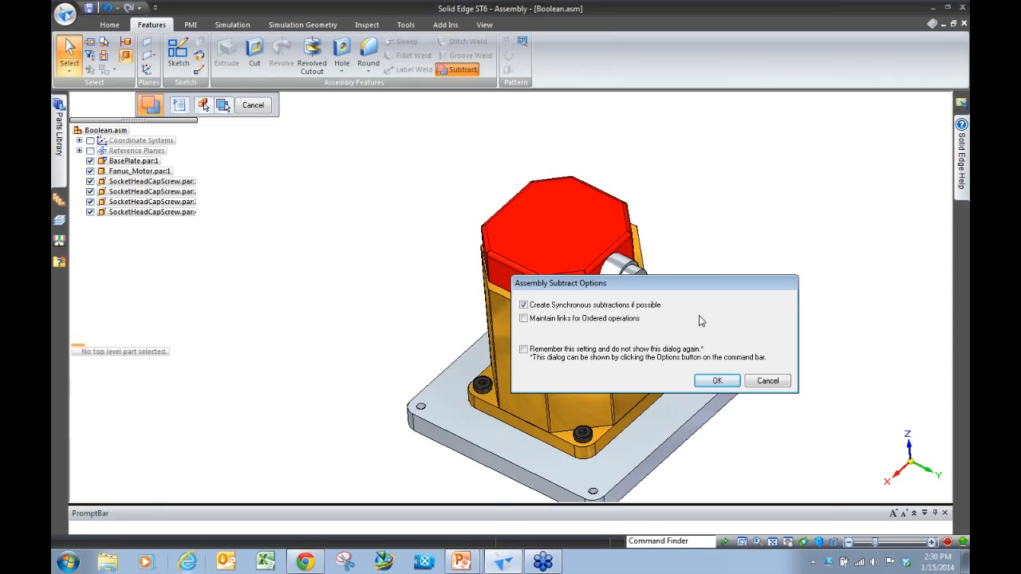
click(717, 380)
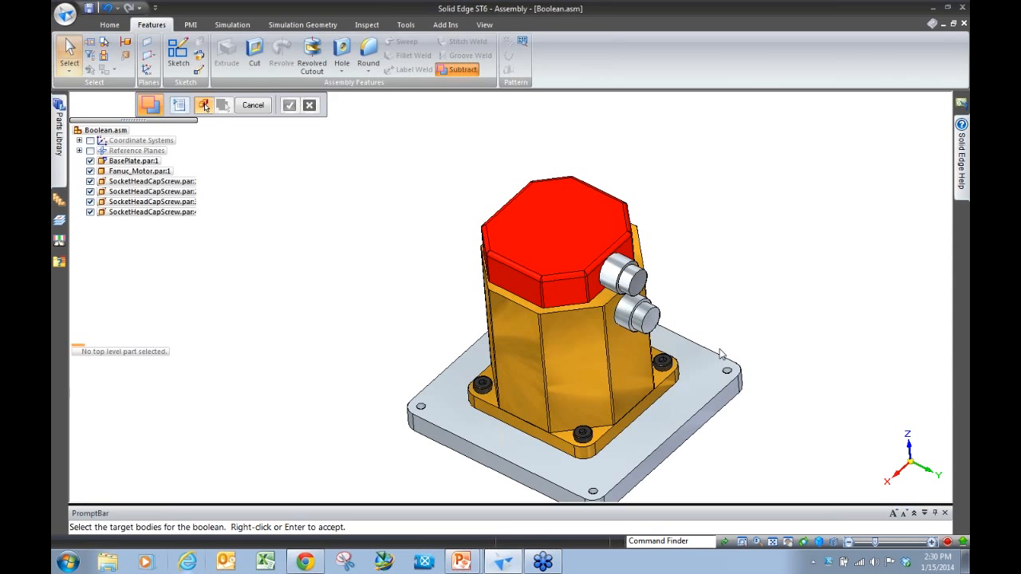
Subtract the motor and the four cap screws from the base plate at assembly level, and leave the command
scroll(716, 139, down, 4)
scroll(748, 247, up, 5)
scroll(717, 389, down, 3)
scroll(720, 288, up, 3)
click(606, 397)
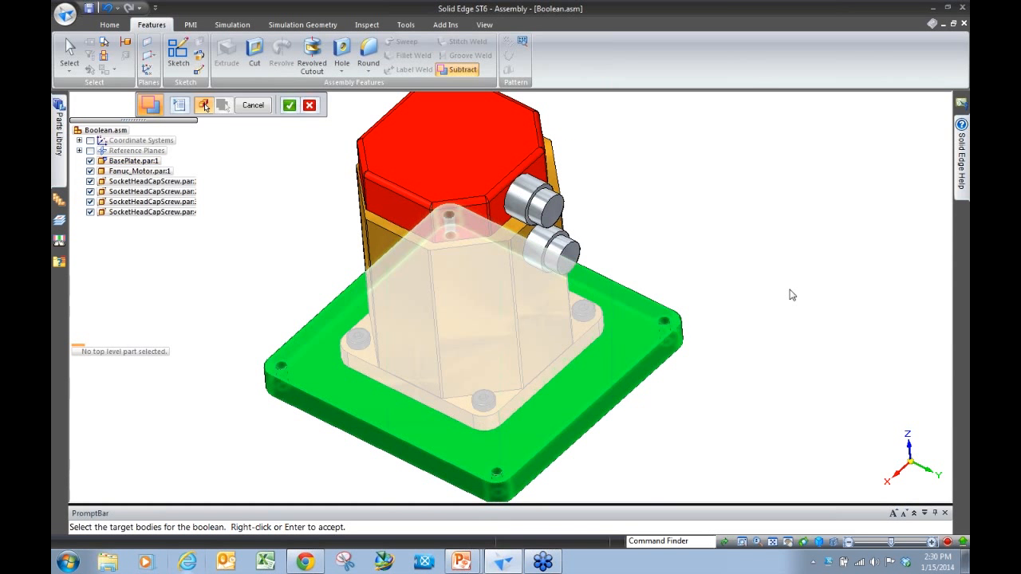
right_click(762, 279)
scroll(764, 246, down, 3)
drag(507, 126, 707, 335)
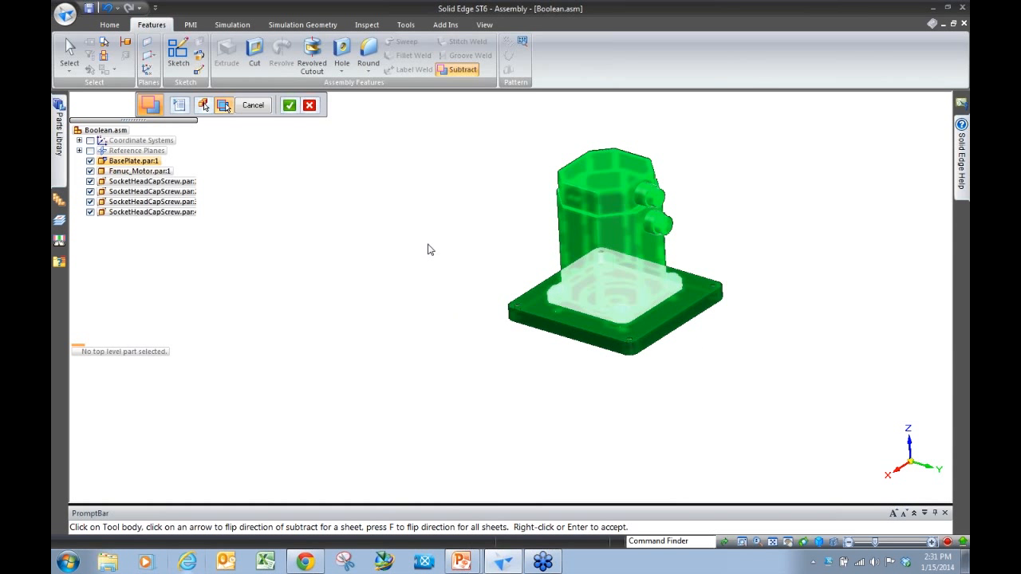
right_click(429, 250)
click(258, 110)
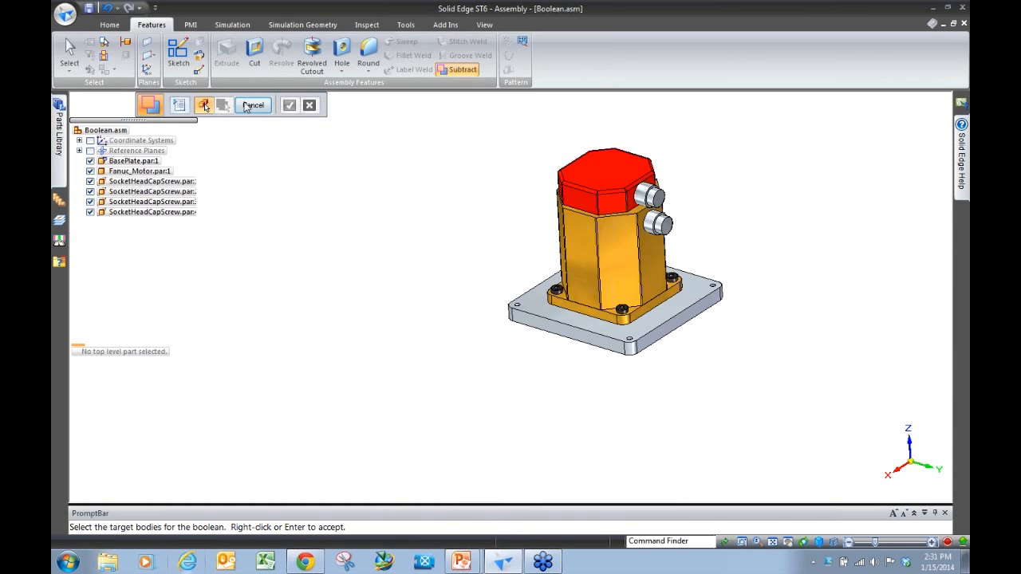
Leave the Subtract command, hide the motor and one cap screw to examine the base plate openings, and show them again
click(253, 105)
click(90, 172)
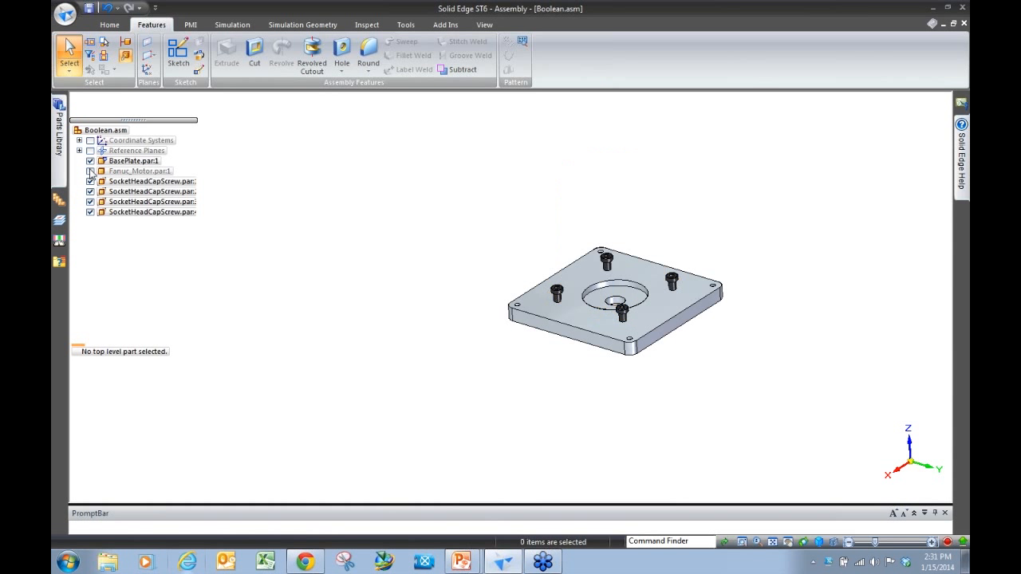
click(90, 182)
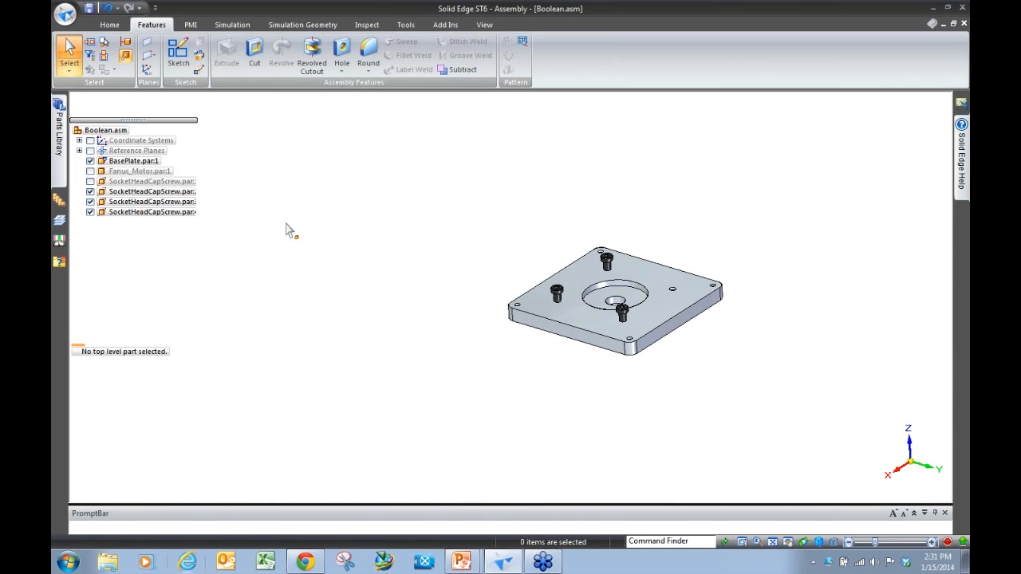
scroll(692, 313, up, 3)
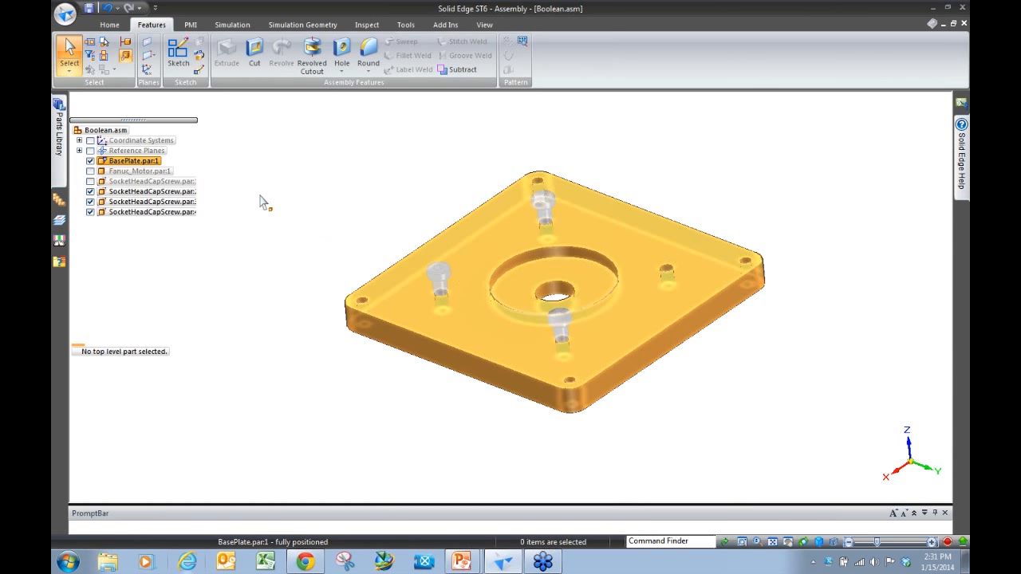
click(90, 171)
click(90, 181)
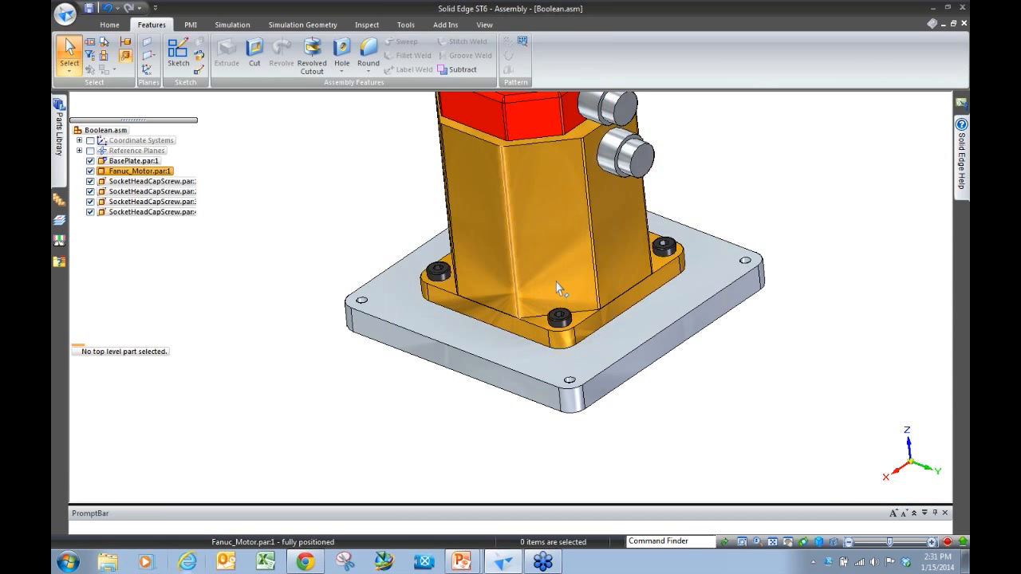
Move the side face of the motor's mounting flange outward over the base plate, with the cap screws following
click(642, 293)
click(662, 307)
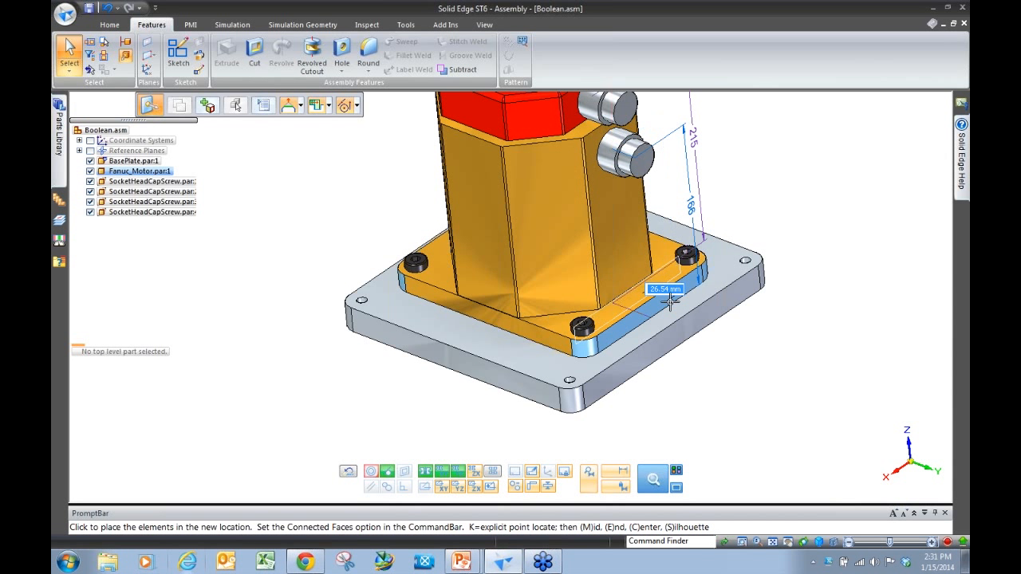
click(670, 302)
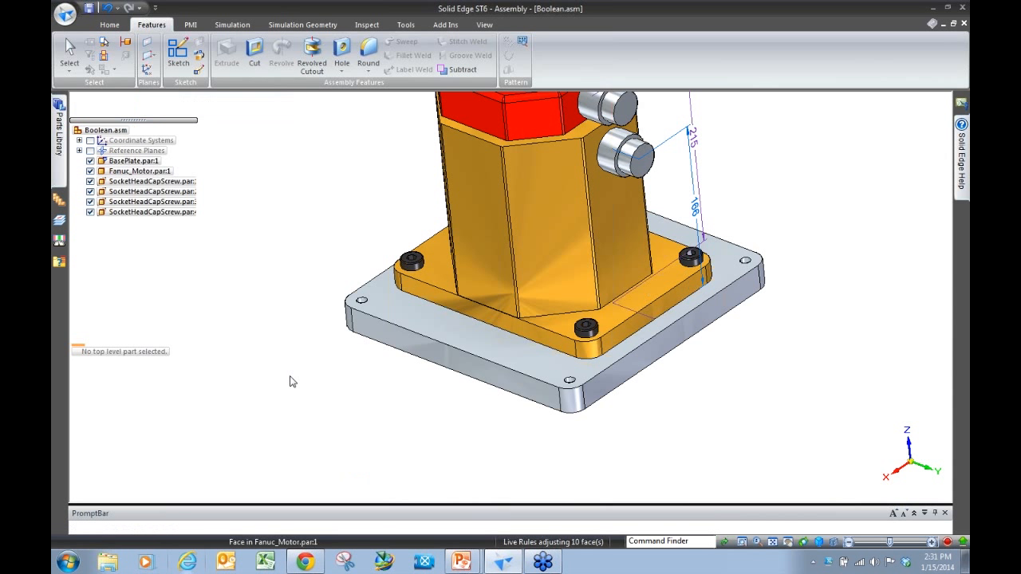
key(Escape)
Hide the motor, keeping the base plate and screws shown, to compare the screw positions with the plate's holes
click(90, 160)
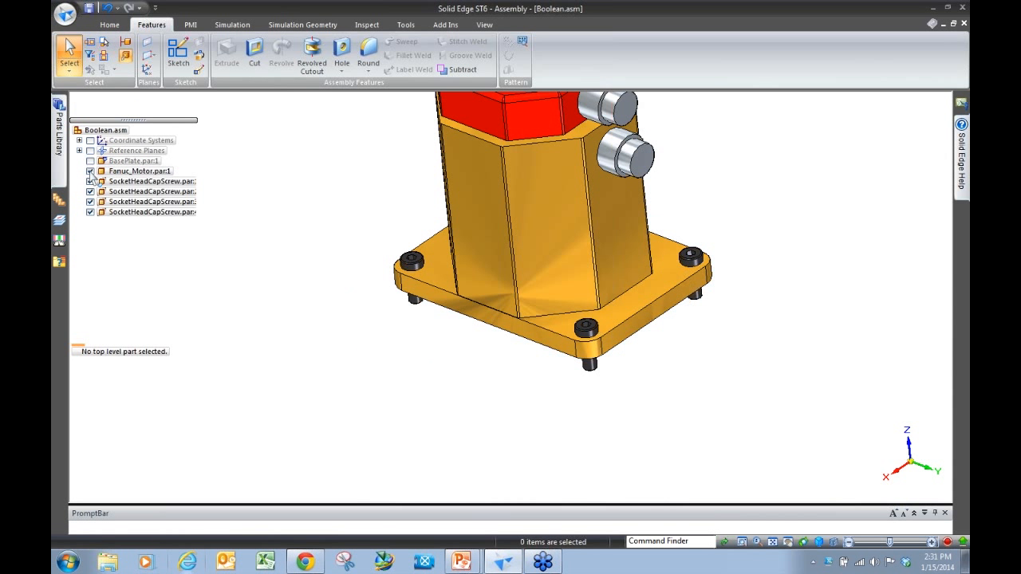
click(90, 170)
click(90, 161)
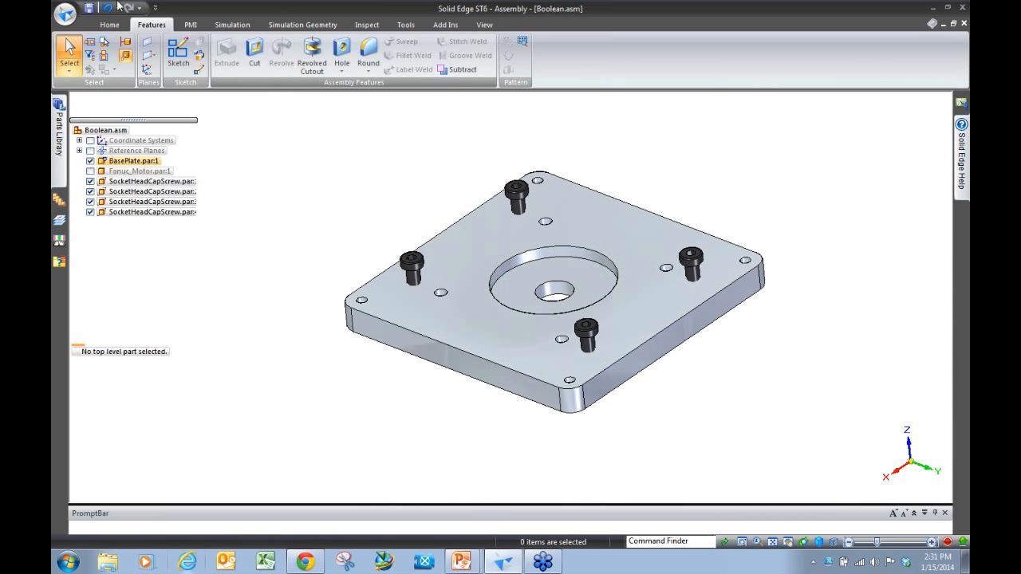
Undo the flange move and the Subtract Boolean feature, and check the base plate by briefly hiding the motor
click(108, 25)
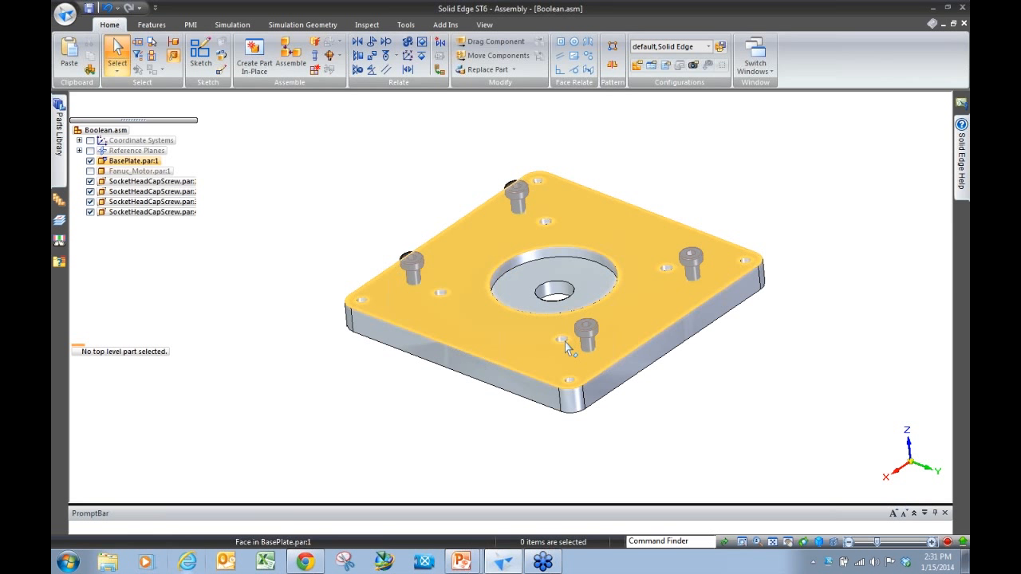
key(ctrl+Tab)
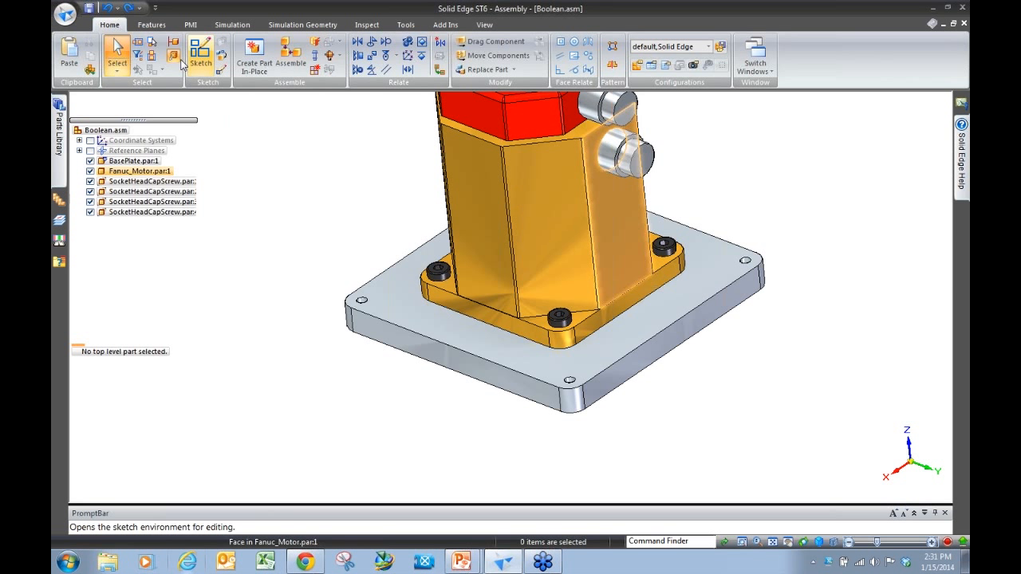
click(117, 8)
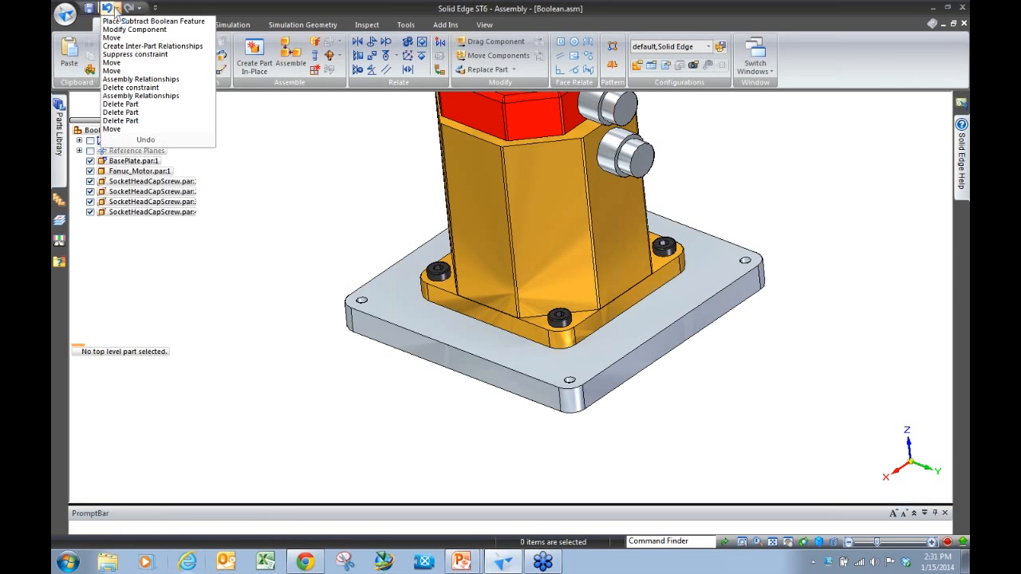
click(173, 24)
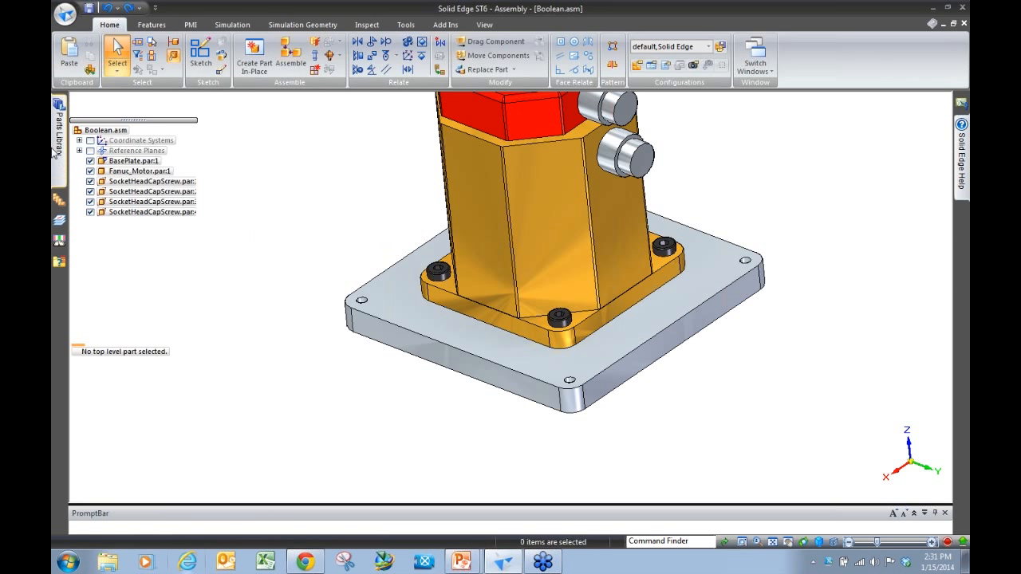
click(90, 170)
click(90, 170)
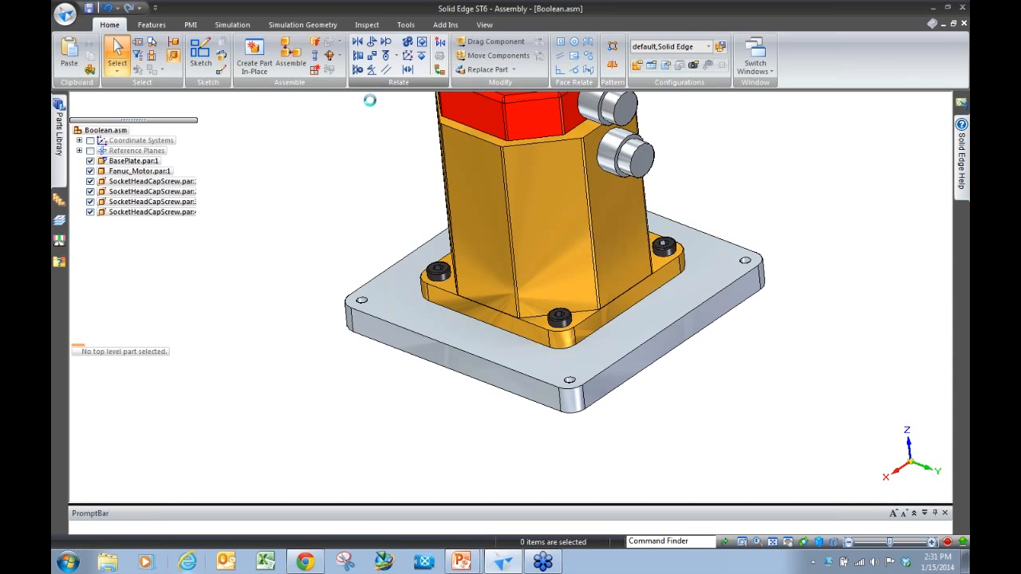
Start an assembly-level Subtract that maintains links for ordered operations, with the base plate as the target body
click(151, 24)
click(463, 69)
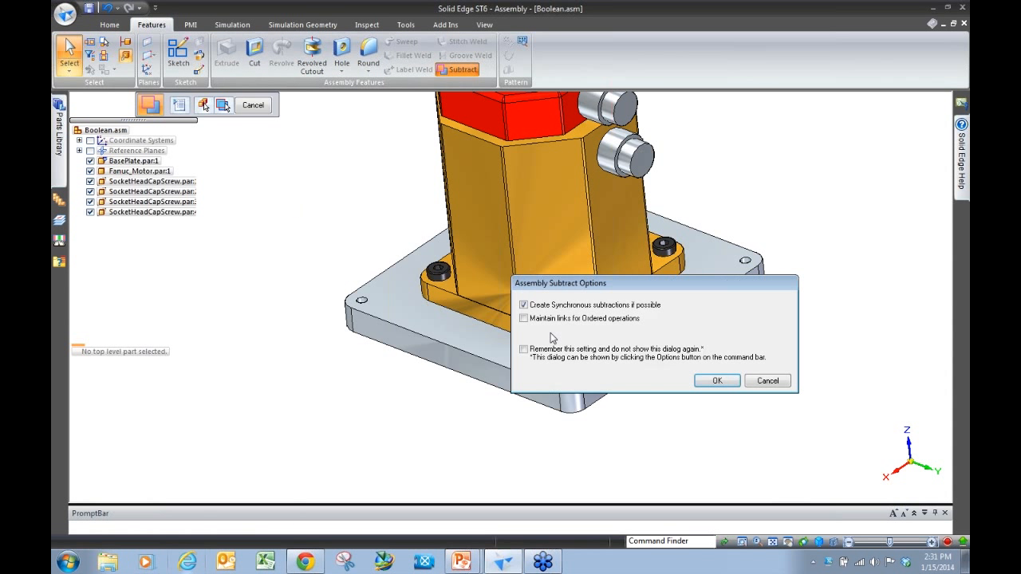
click(731, 382)
scroll(747, 429, down, 2)
click(700, 347)
right_click(745, 426)
Subtract the motor and the four cap screws from the base plate, and leave the command
scroll(745, 425, down, 5)
scroll(586, 333, up, 6)
drag(402, 118, 633, 387)
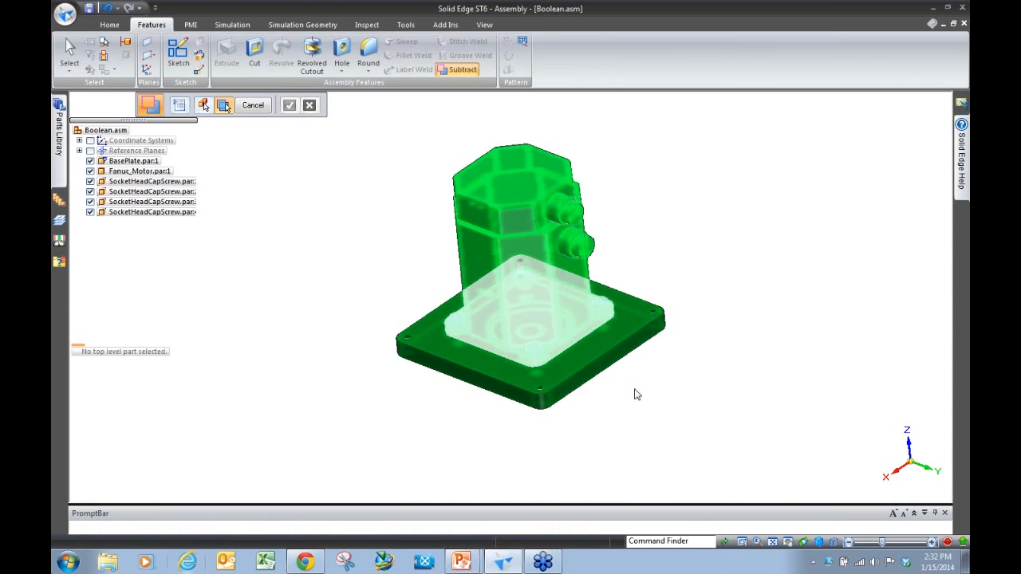
right_click(762, 398)
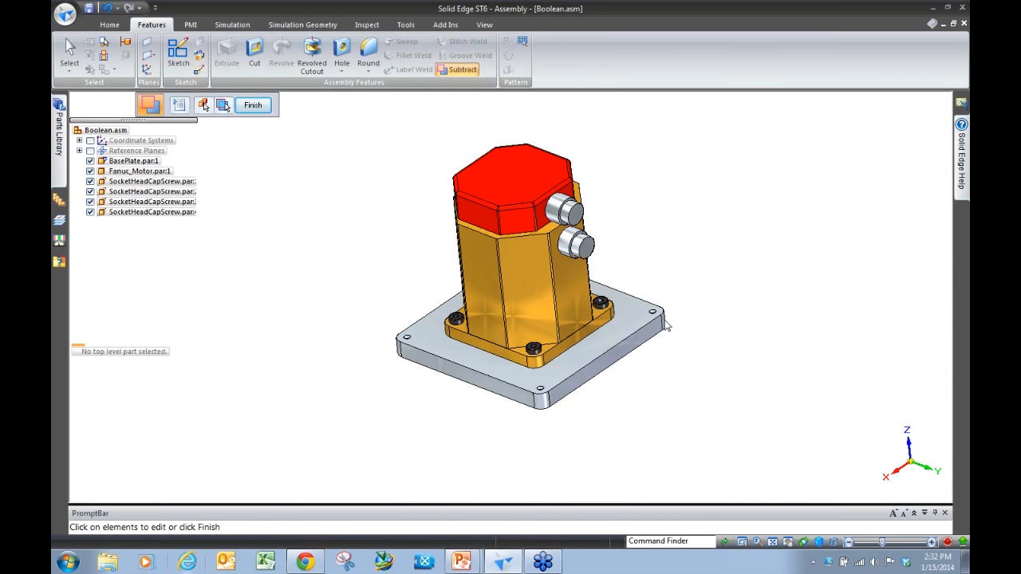
click(263, 109)
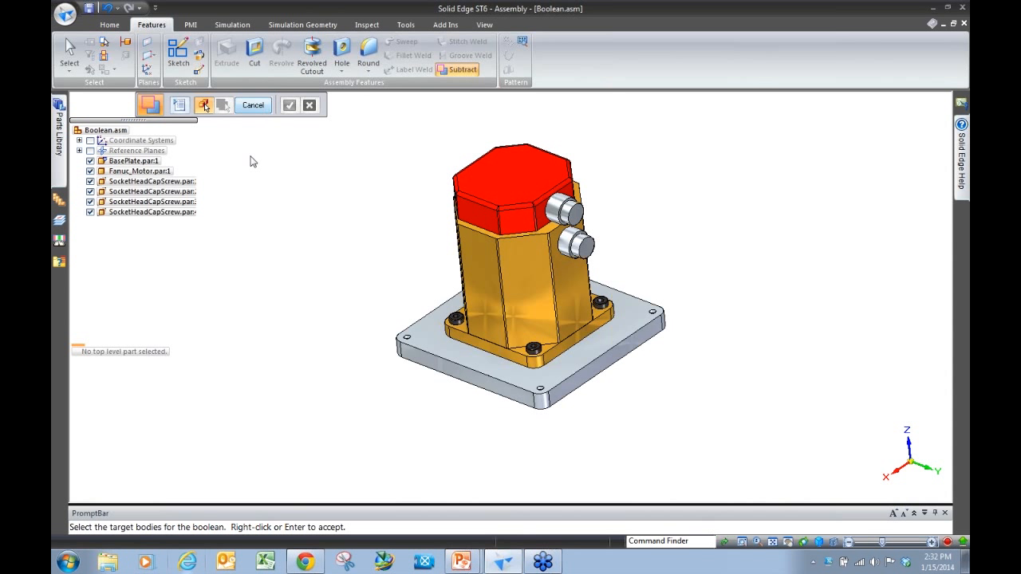
click(247, 107)
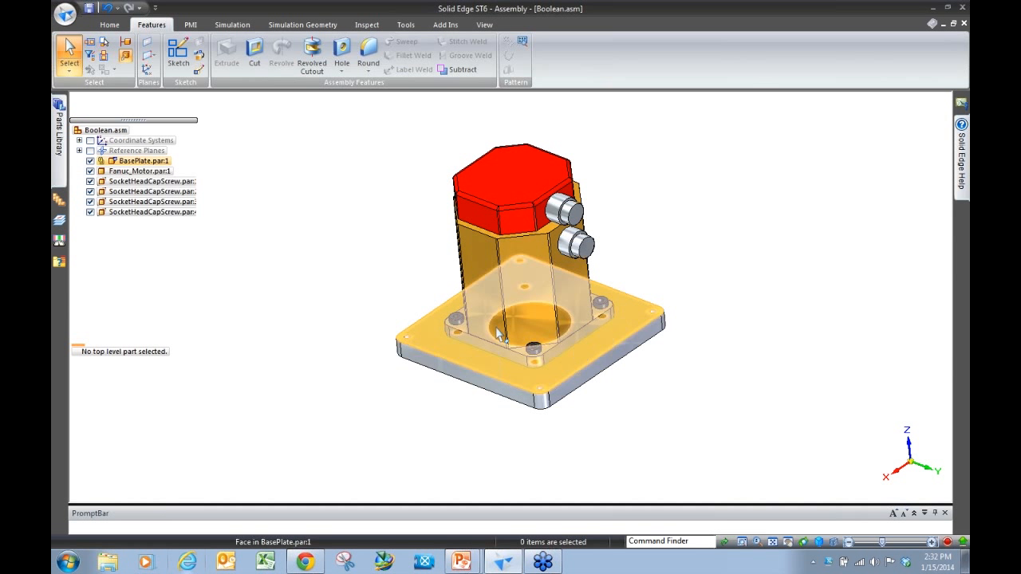
Move the side face of the motor's mounting flange outward by about 34 mm, with the cap screws following
scroll(556, 348, up, 3)
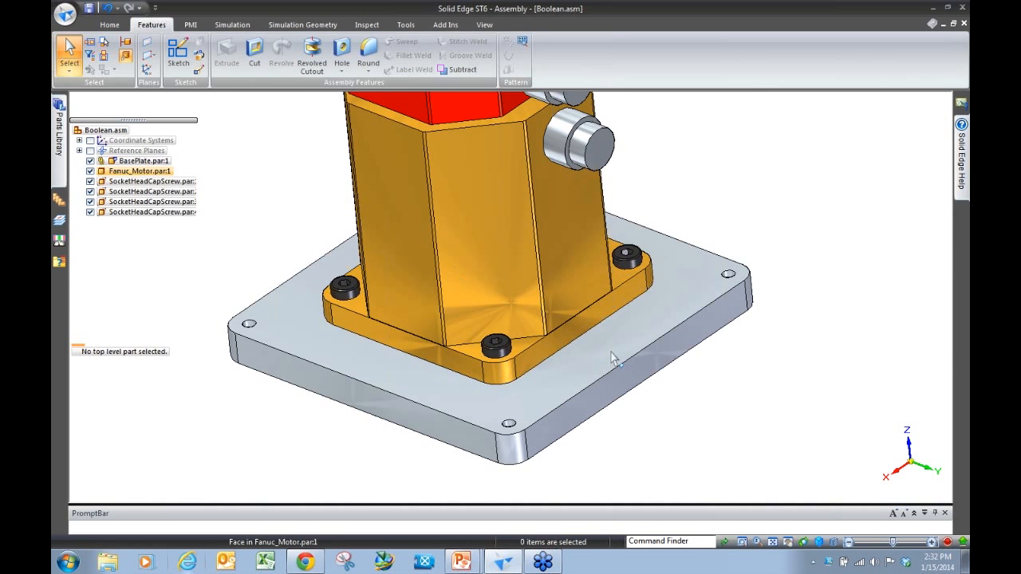
click(582, 322)
click(603, 329)
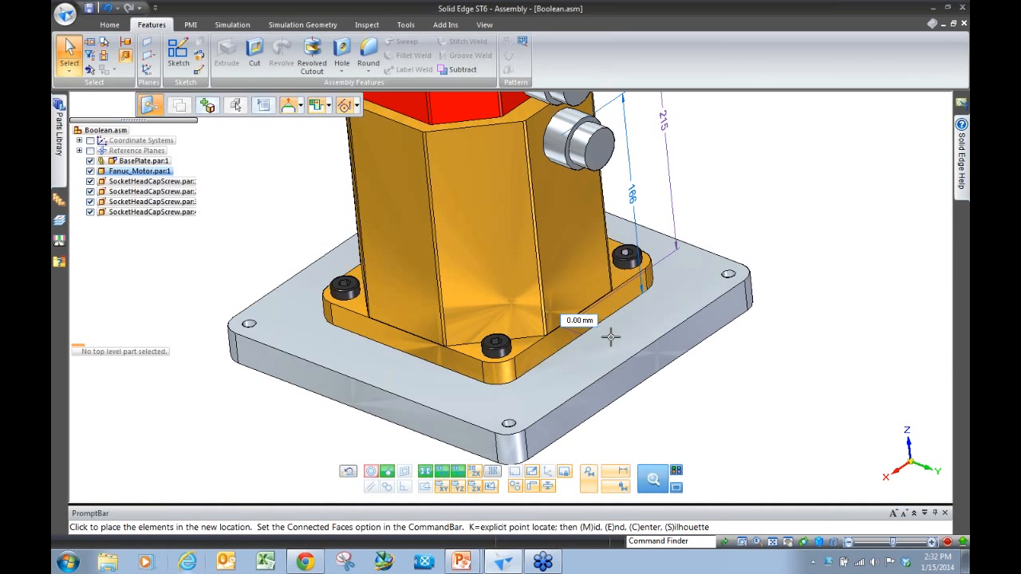
click(615, 341)
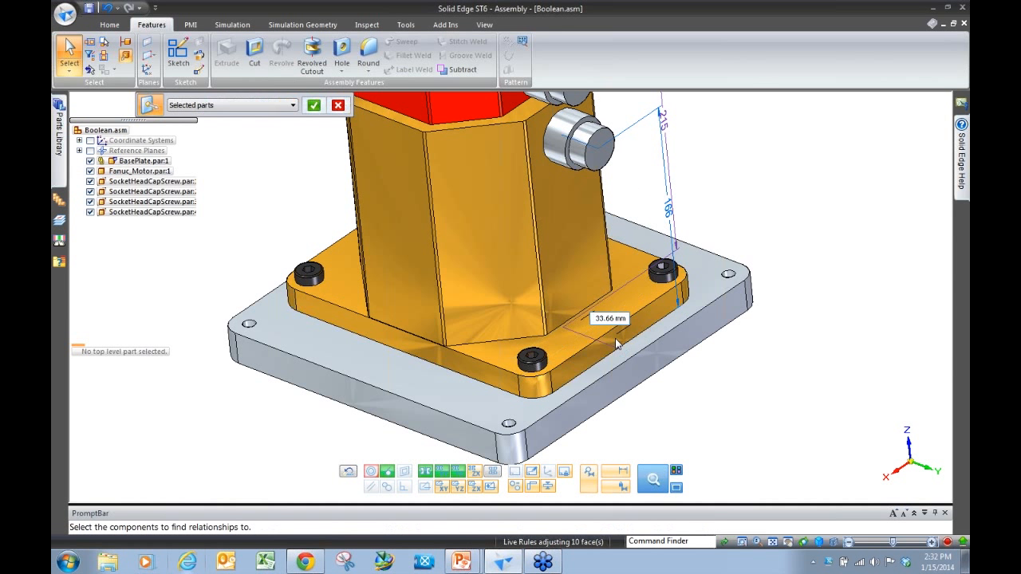
key(Escape)
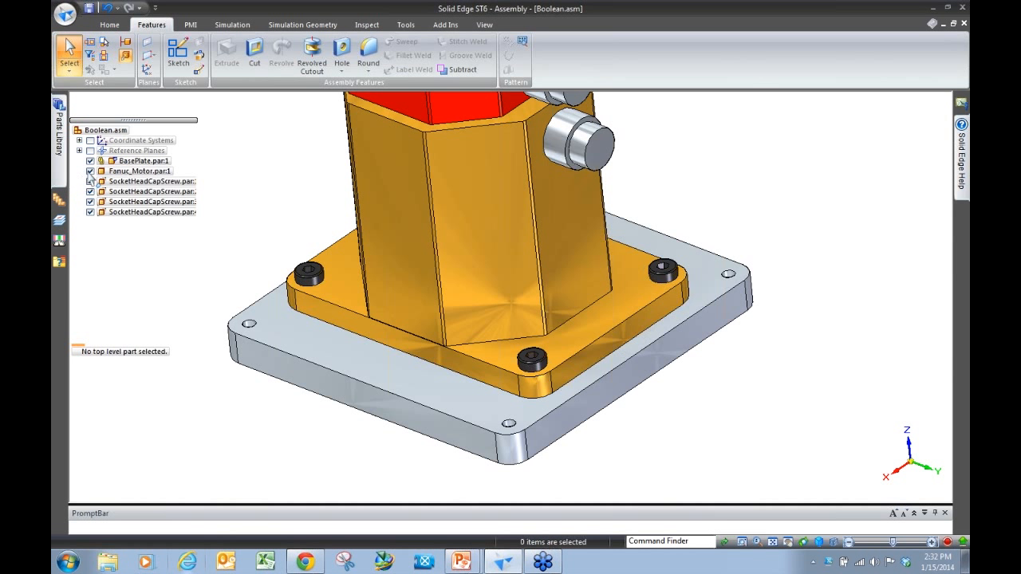
Hide the motor and one cap screw to examine the linked openings in the base plate, and switch to the PowerPoint presentation
click(91, 171)
click(90, 181)
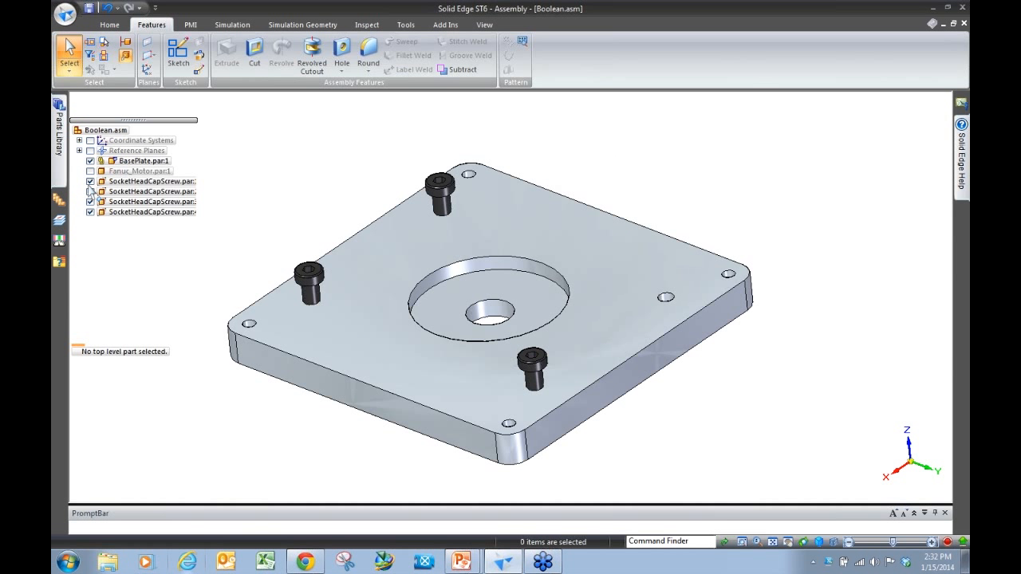
middle_drag(730, 289, 722, 362)
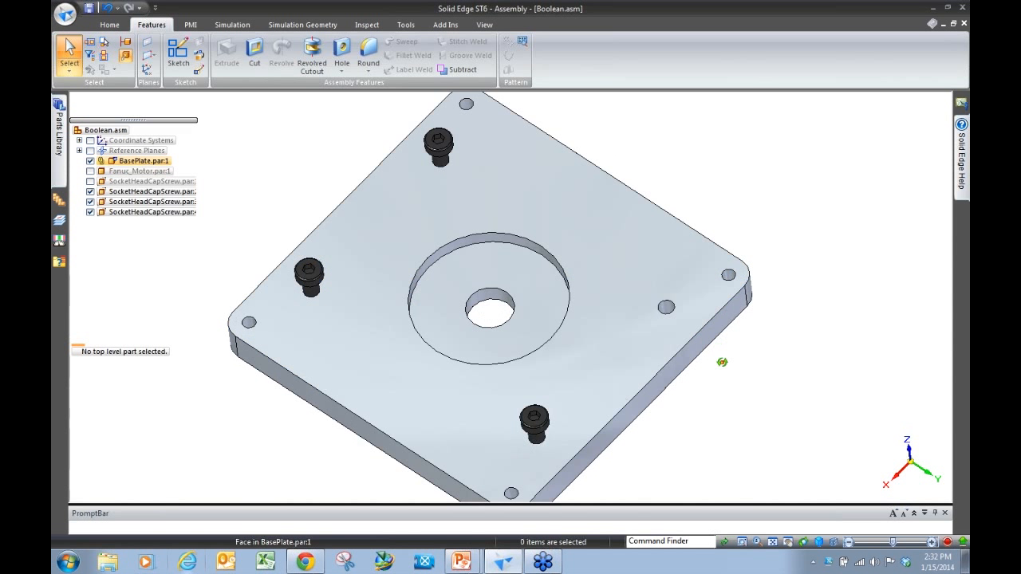
scroll(666, 309, up, 5)
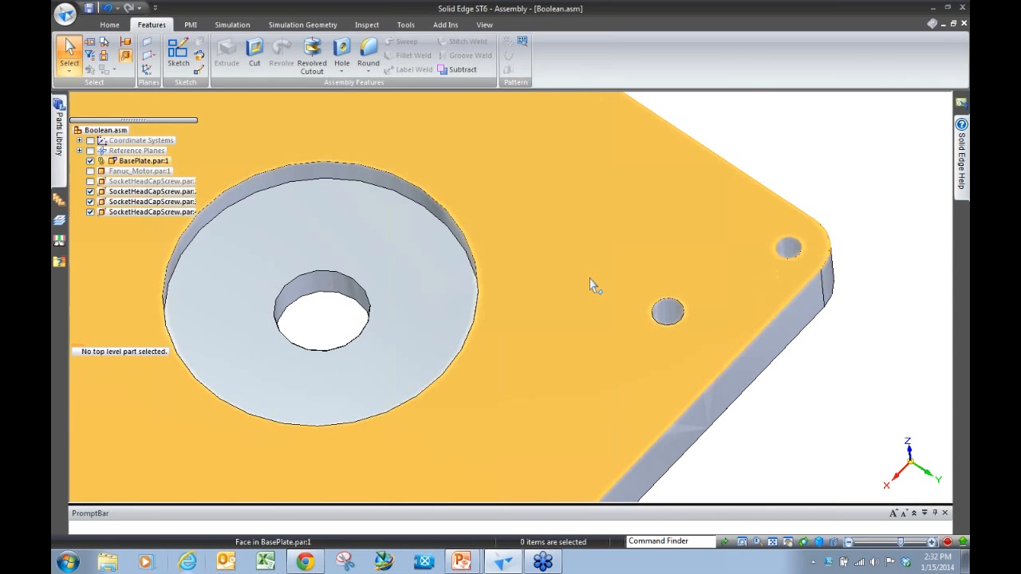
scroll(650, 292, down, 5)
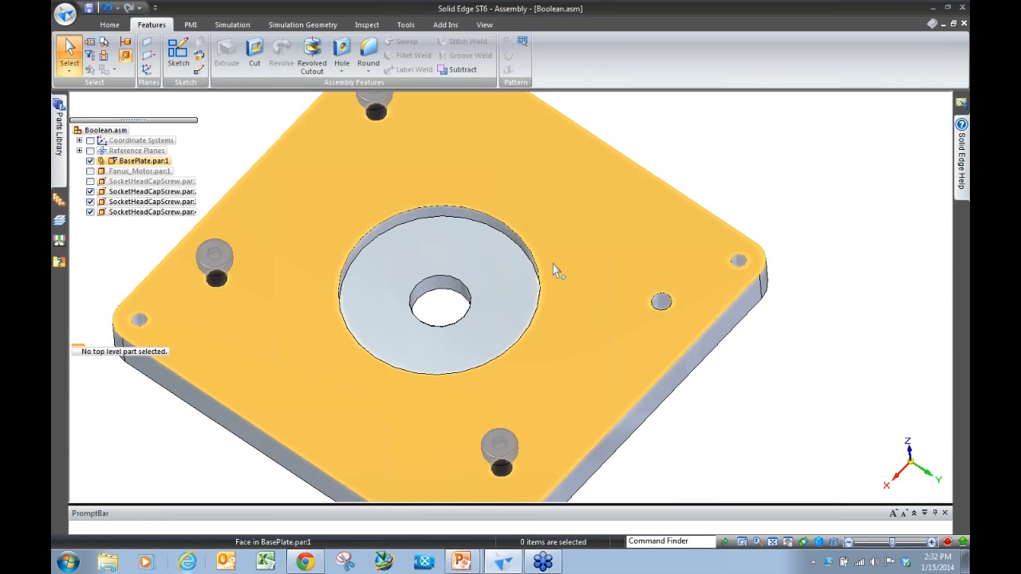
scroll(556, 270, down, 2)
scroll(556, 269, down, 1)
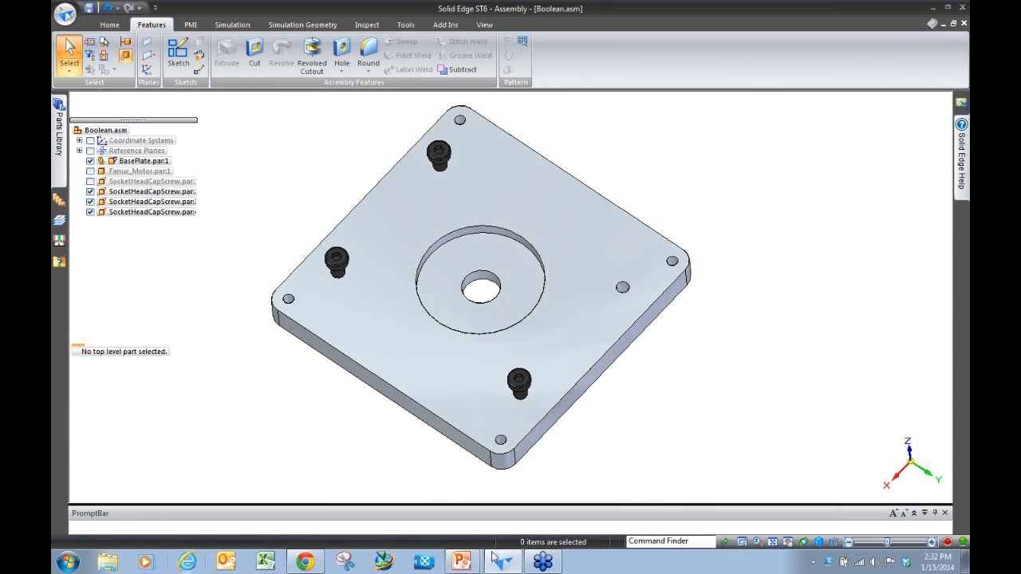
click(450, 529)
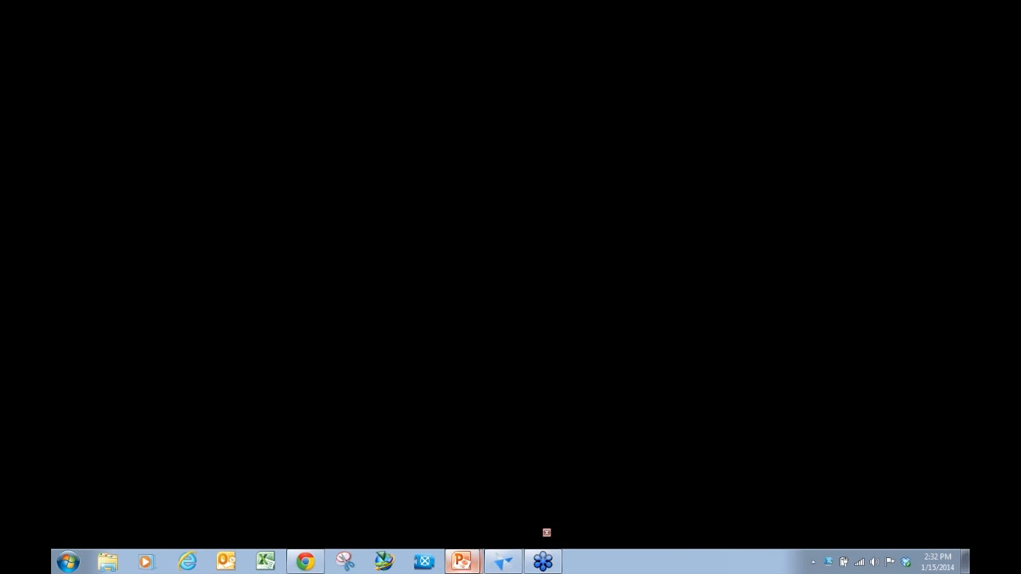